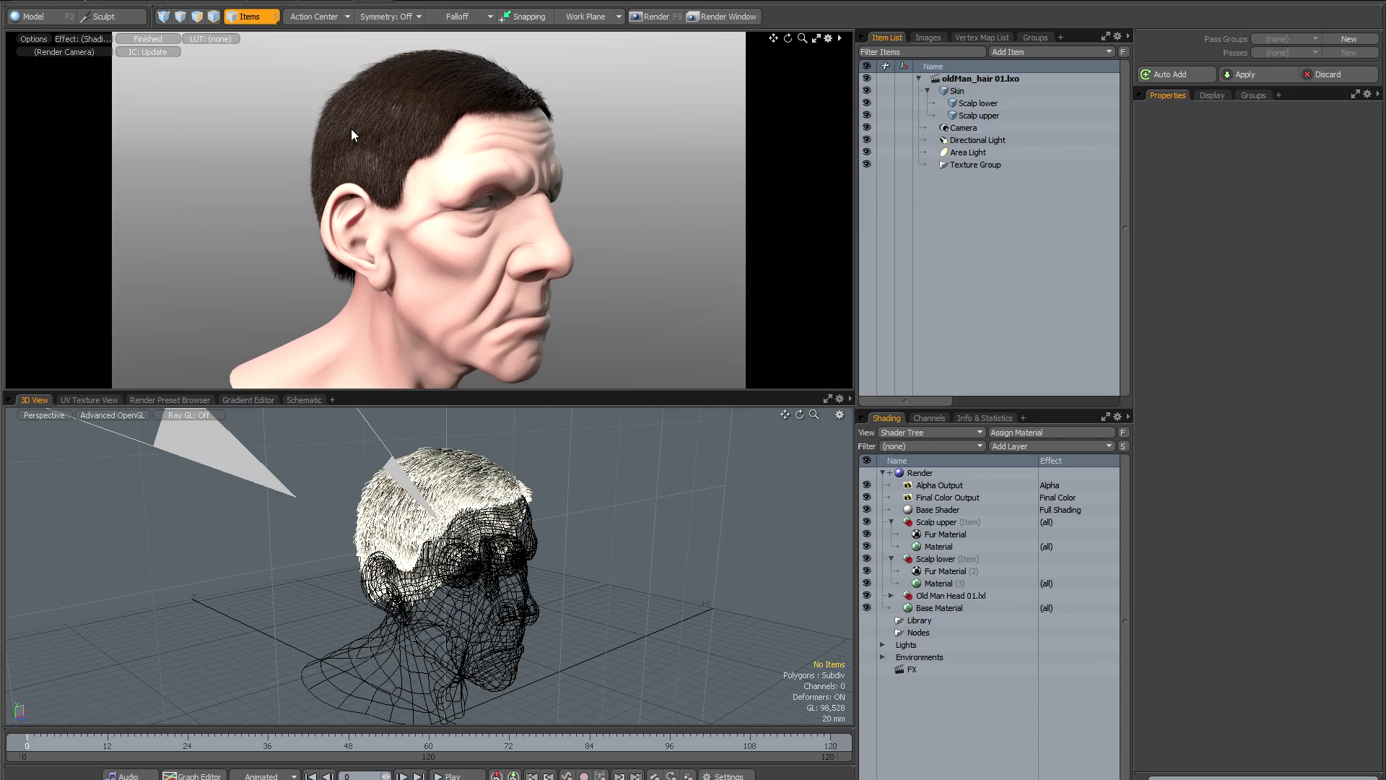
# Step: Examine the old man's head, scalp fur and surrounding lights from several angles in the 3D viewport
pyautogui.scroll(-3, 446, 584)
pyautogui.keyDown('alt'); pyautogui.moveTo(445, 583); pyautogui.dragTo(489, 541); pyautogui.keyUp('alt')
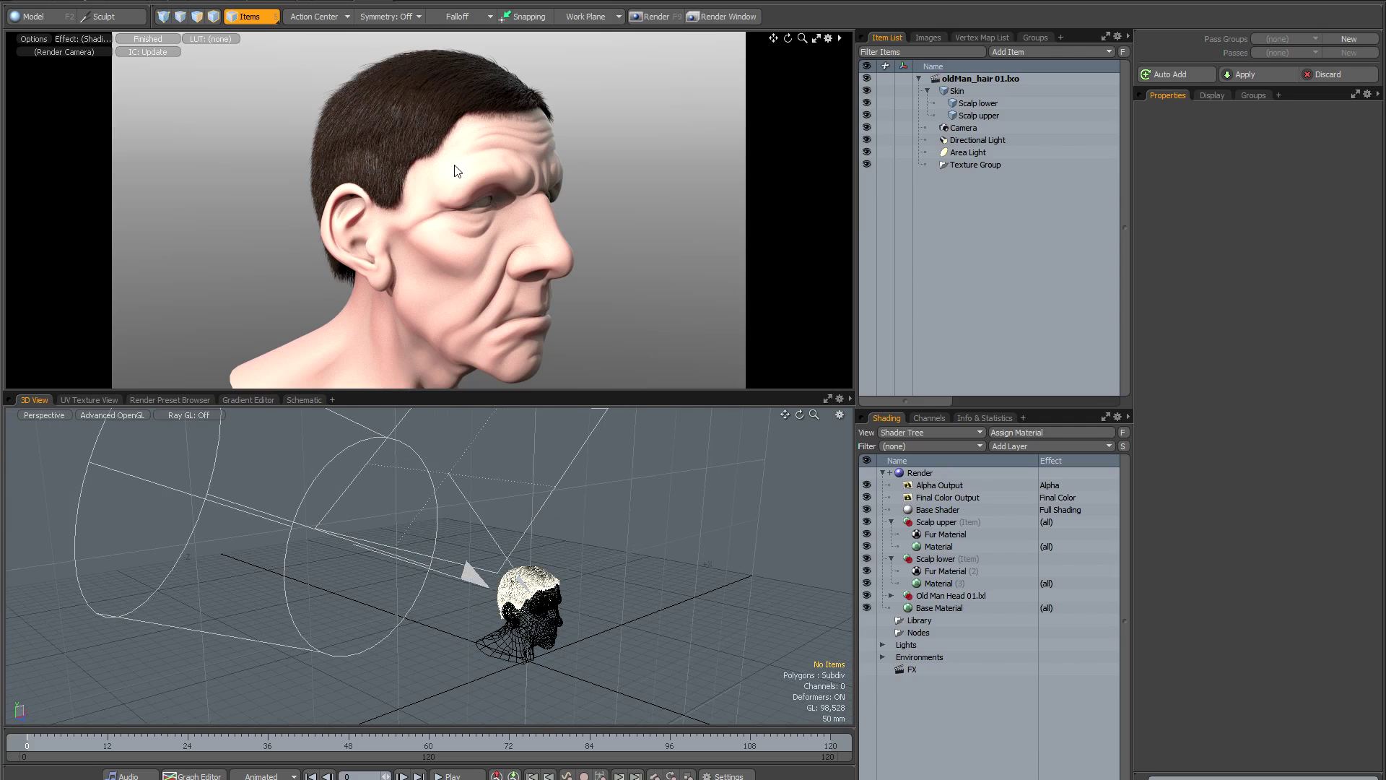
pyautogui.keyDown('alt'); pyautogui.moveTo(607, 585); pyautogui.dragTo(577, 580); pyautogui.keyUp('alt')
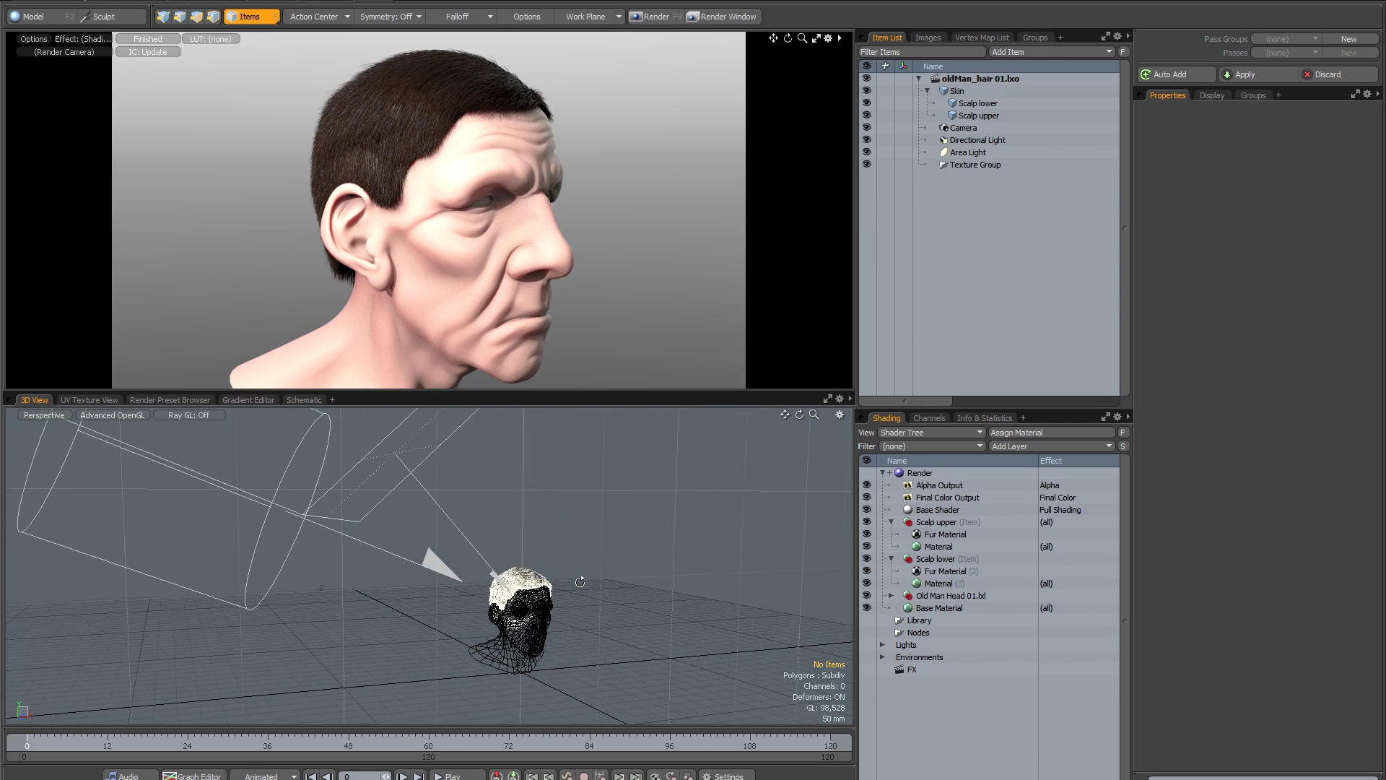
pyautogui.keyDown('alt'); pyautogui.moveTo(658, 473); pyautogui.dragTo(630, 582); pyautogui.keyUp('alt')
pyautogui.scroll(3, 606, 523)
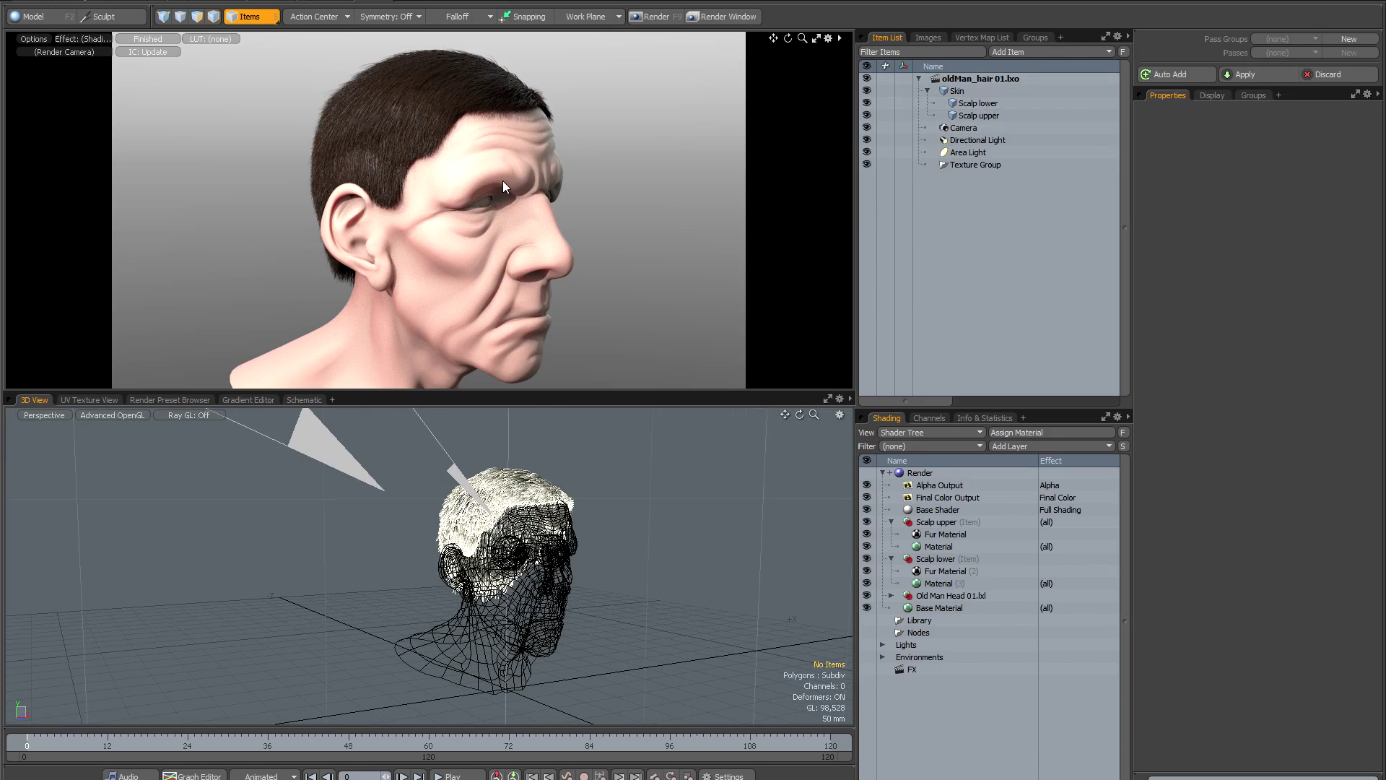
pyautogui.keyDown('alt'); pyautogui.moveTo(575, 538); pyautogui.dragTo(597, 544); pyautogui.keyUp('alt')
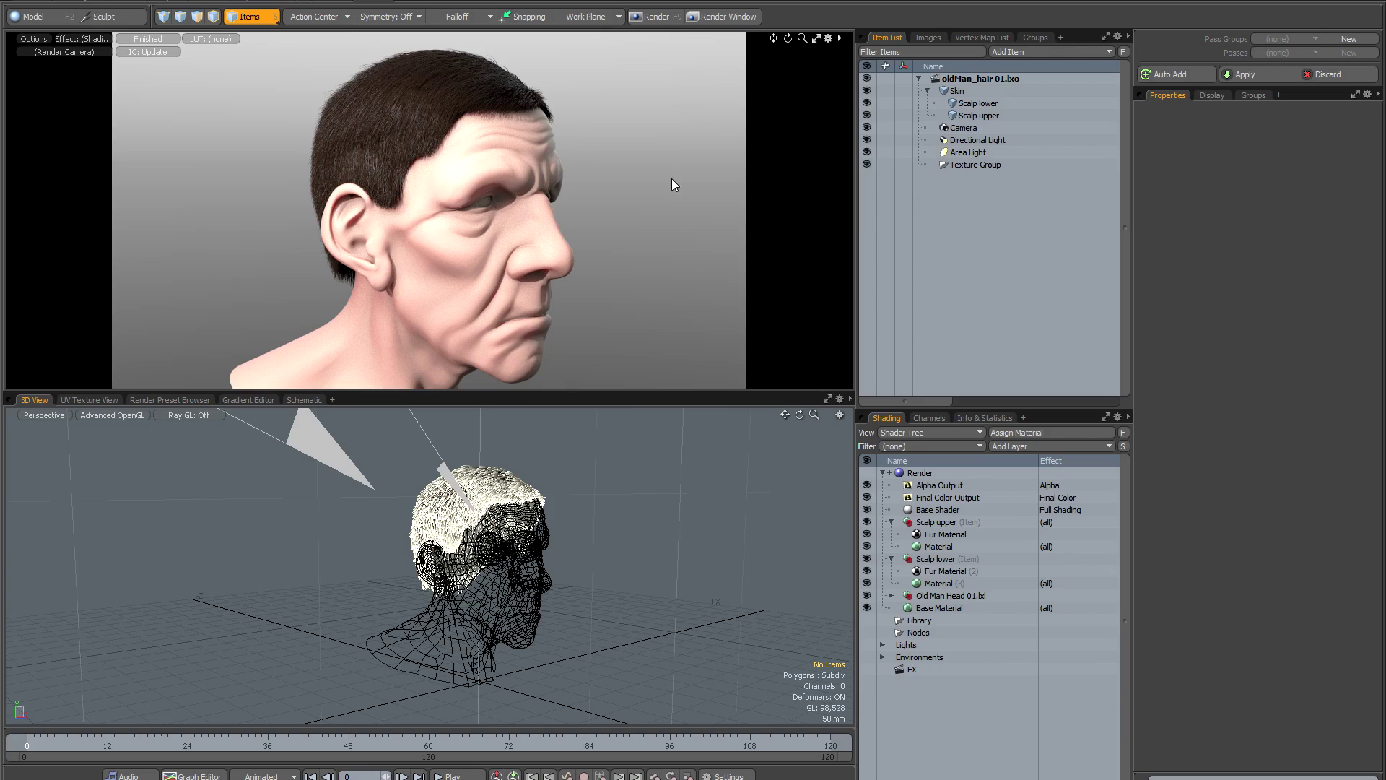
pyautogui.keyDown('alt'); pyautogui.moveTo(564, 478); pyautogui.dragTo(592, 483); pyautogui.keyUp('alt')
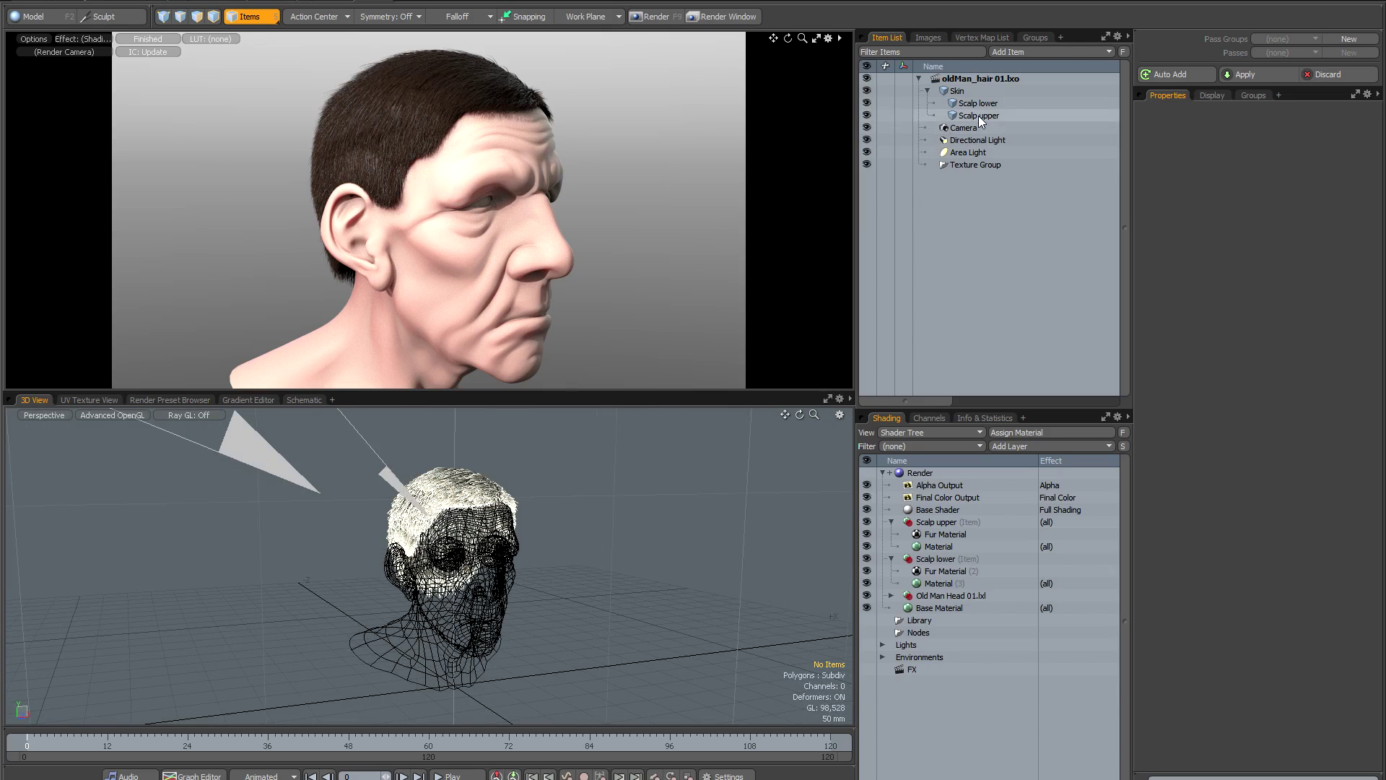
# Step: Turn off the visibility of the Scalp upper and Scalp lower material groups in the shader tree
pyautogui.click(938, 582)
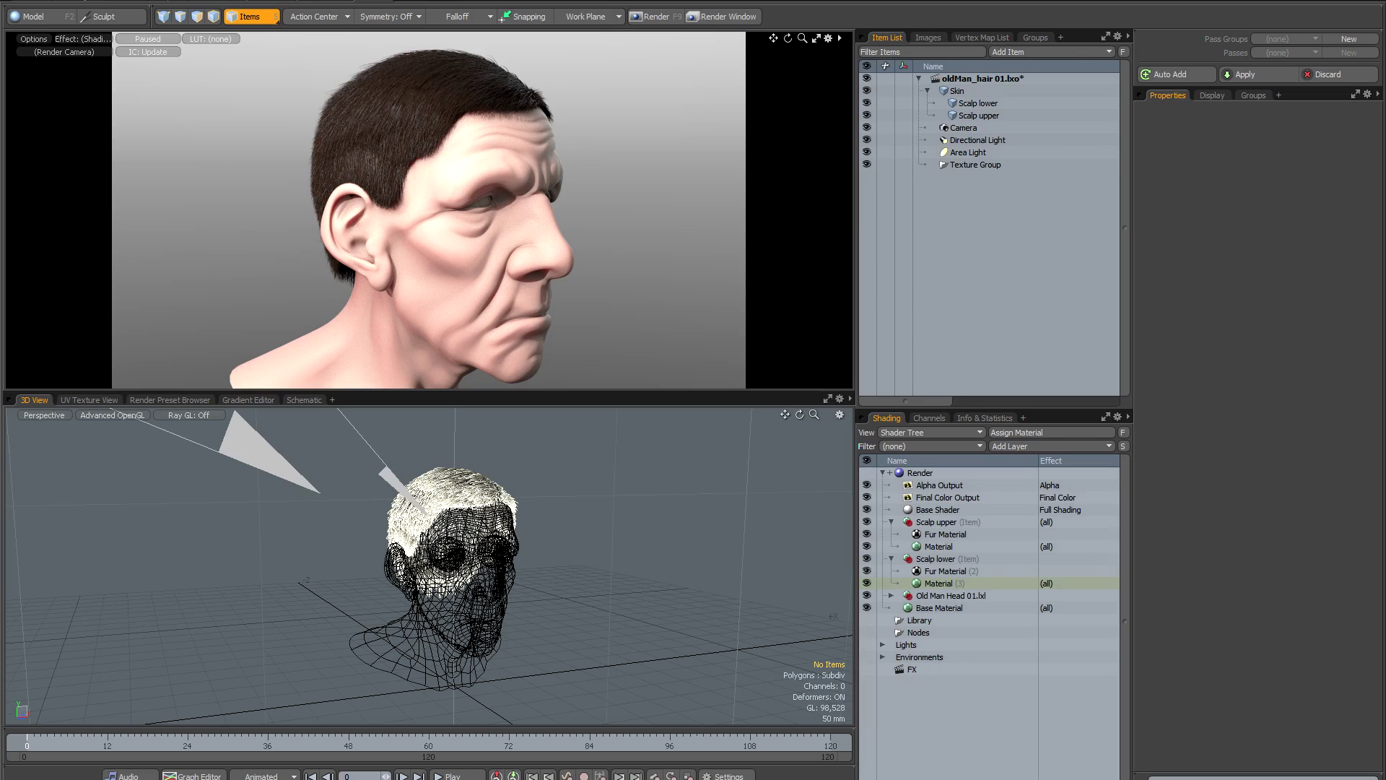
pyautogui.click(867, 521)
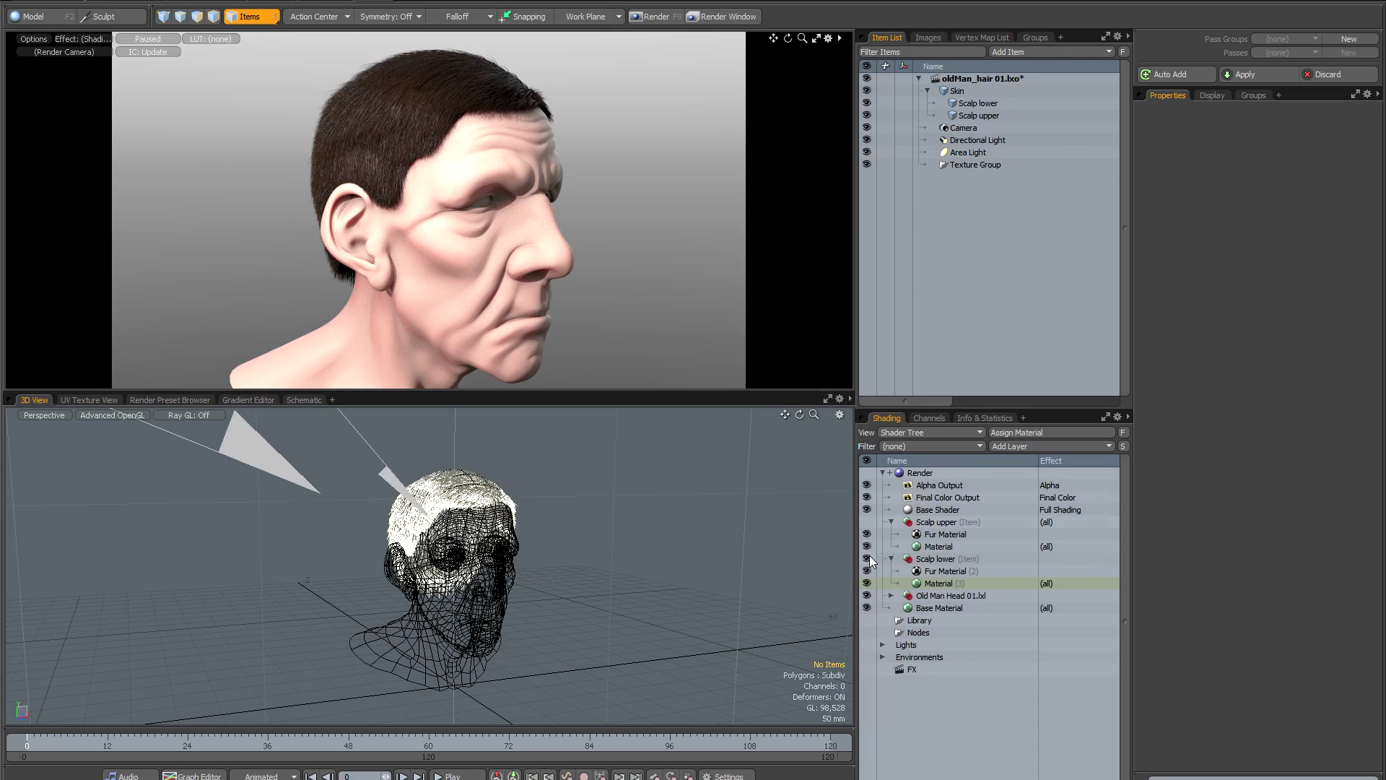
pyautogui.click(866, 558)
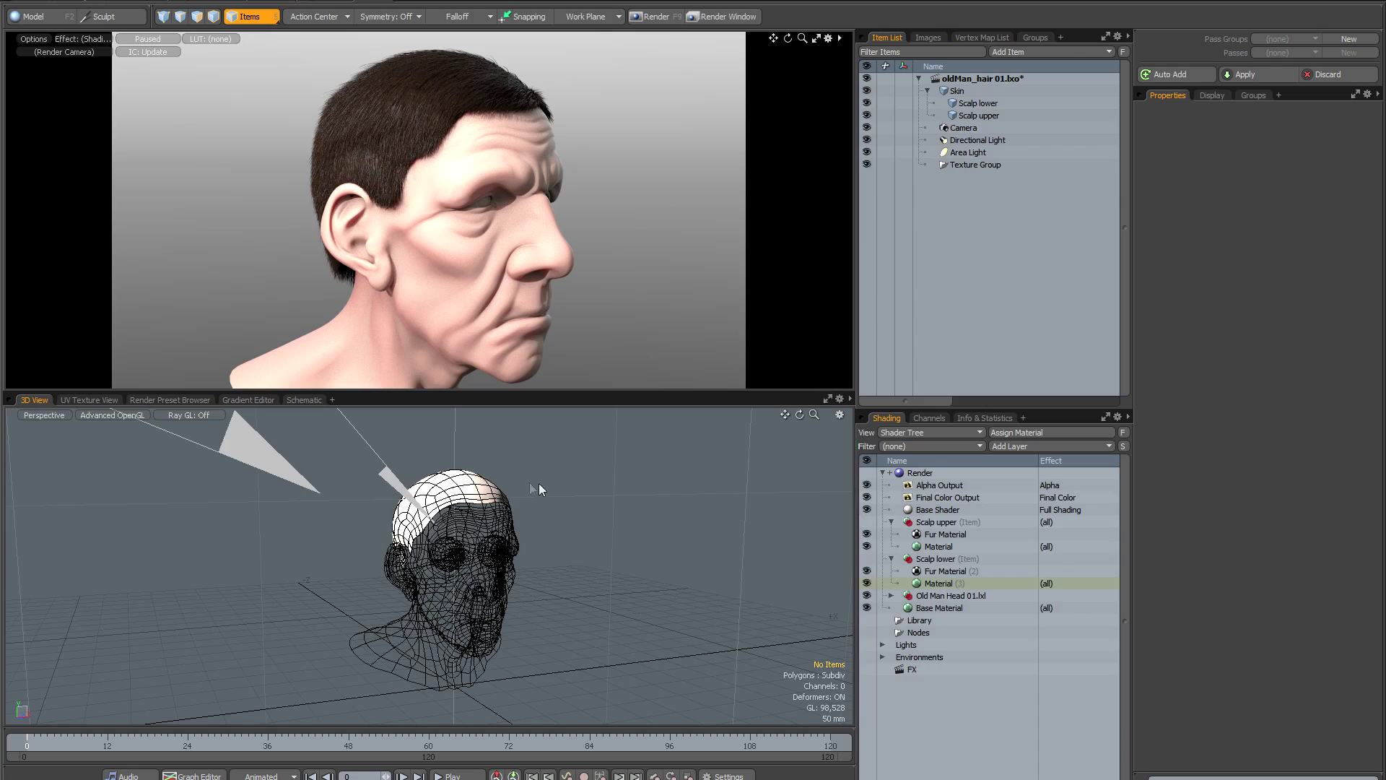
# Step: Inspect the Scalp upper, Scalp lower and Skin meshes one after another, leaving none of them selected
pyautogui.click(974, 115)
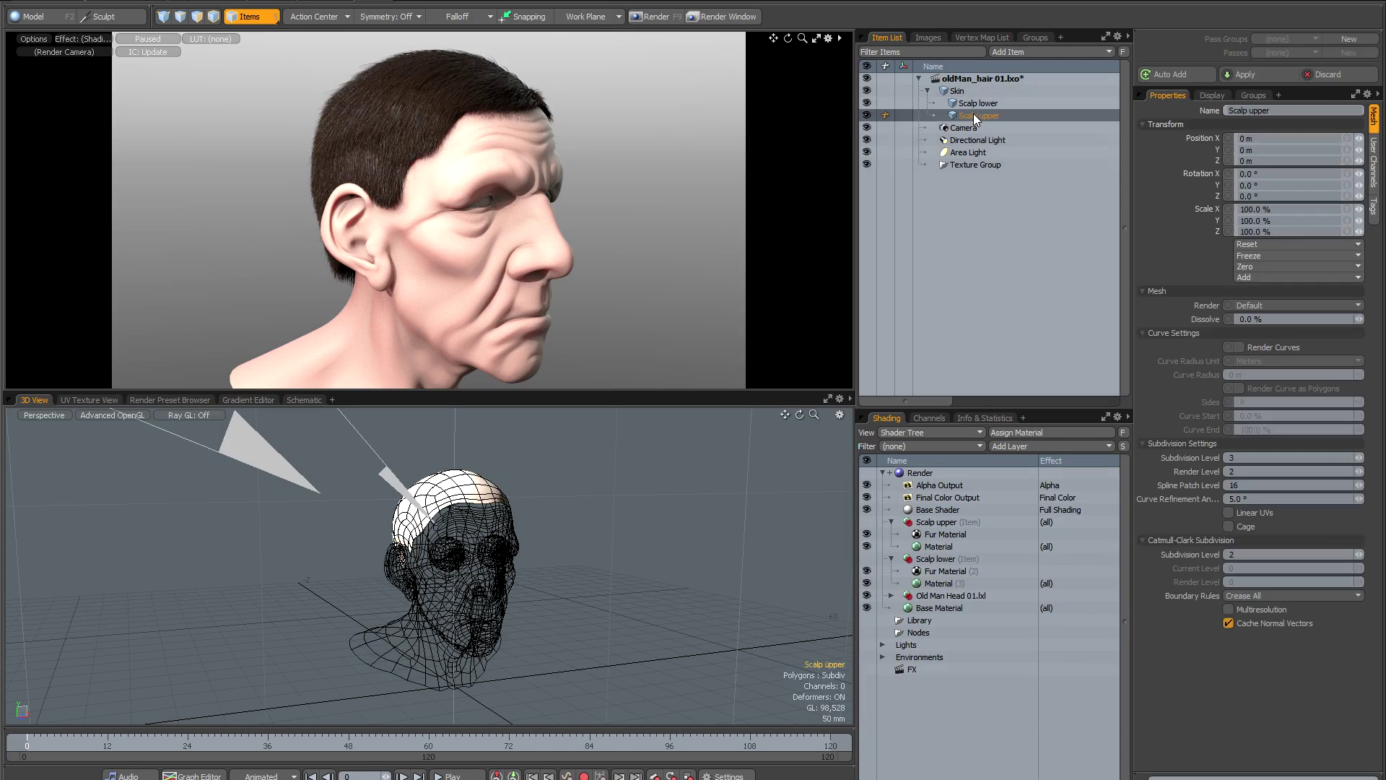
pyautogui.click(973, 103)
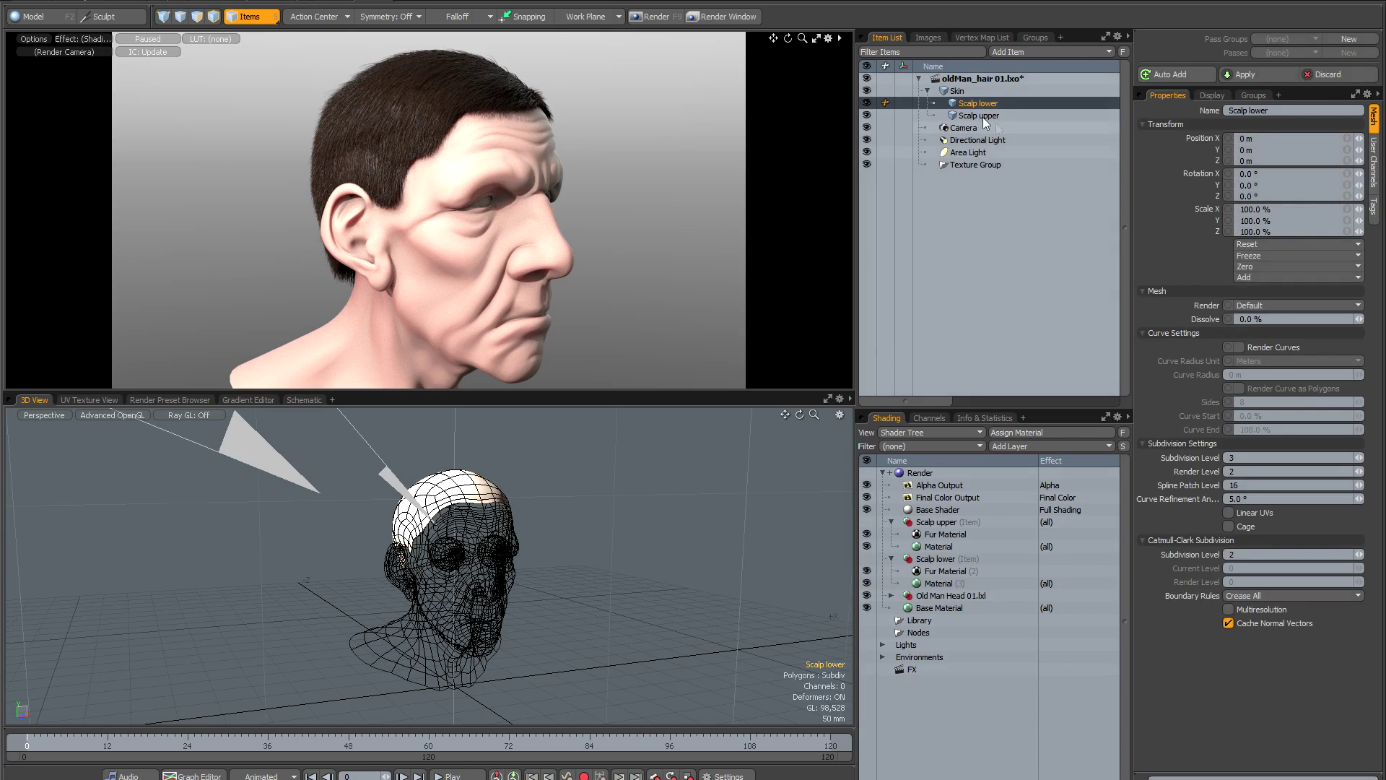
pyautogui.click(957, 91)
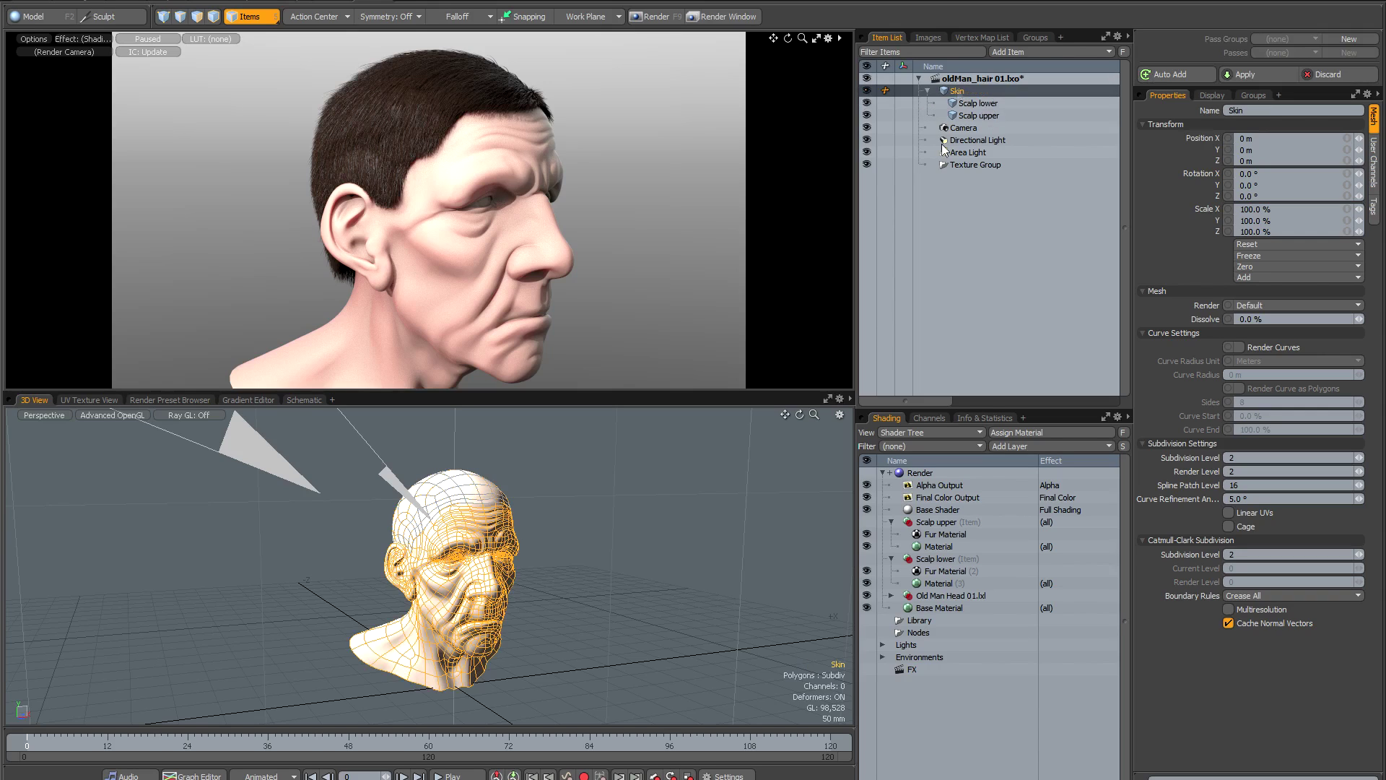
pyautogui.click(621, 509)
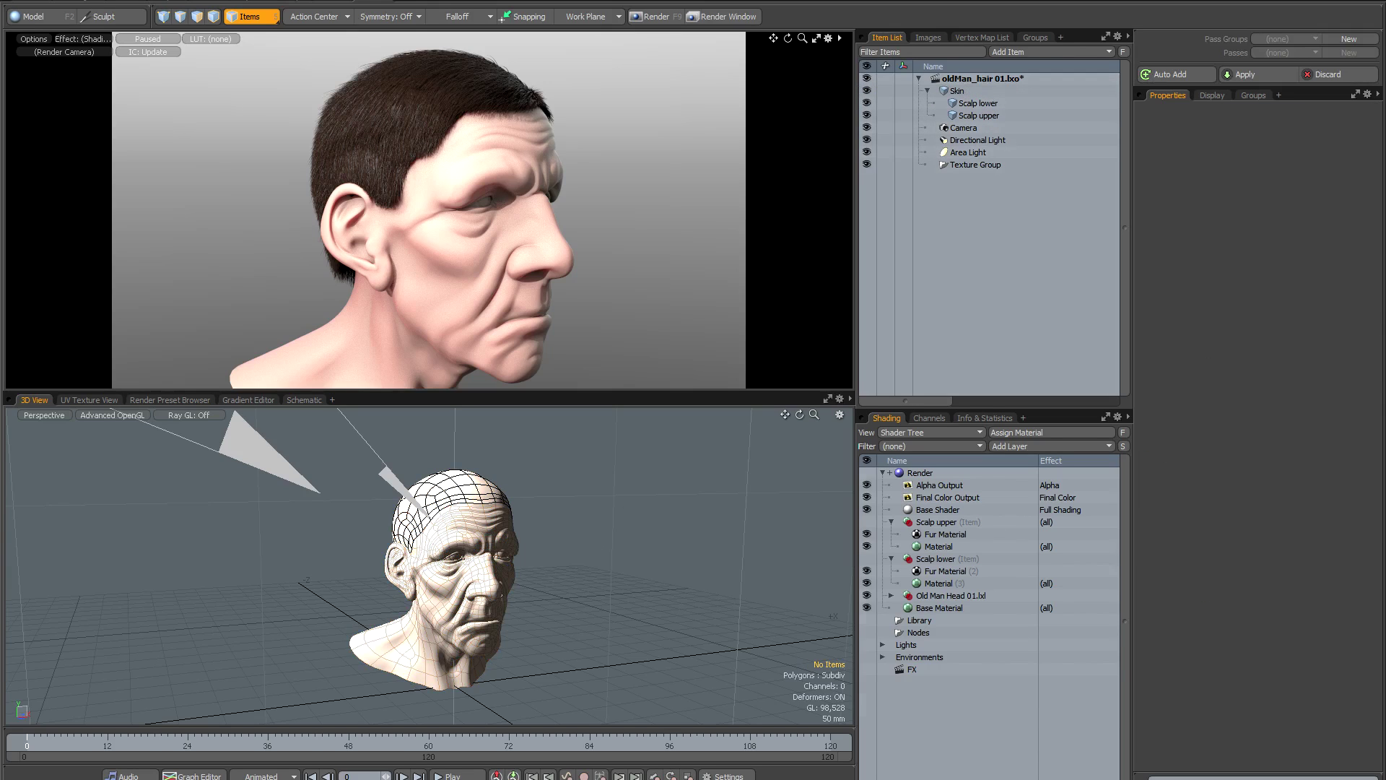
# Step: Turn the Scalp upper and Scalp lower material groups back on in the shader tree
pyautogui.click(866, 521)
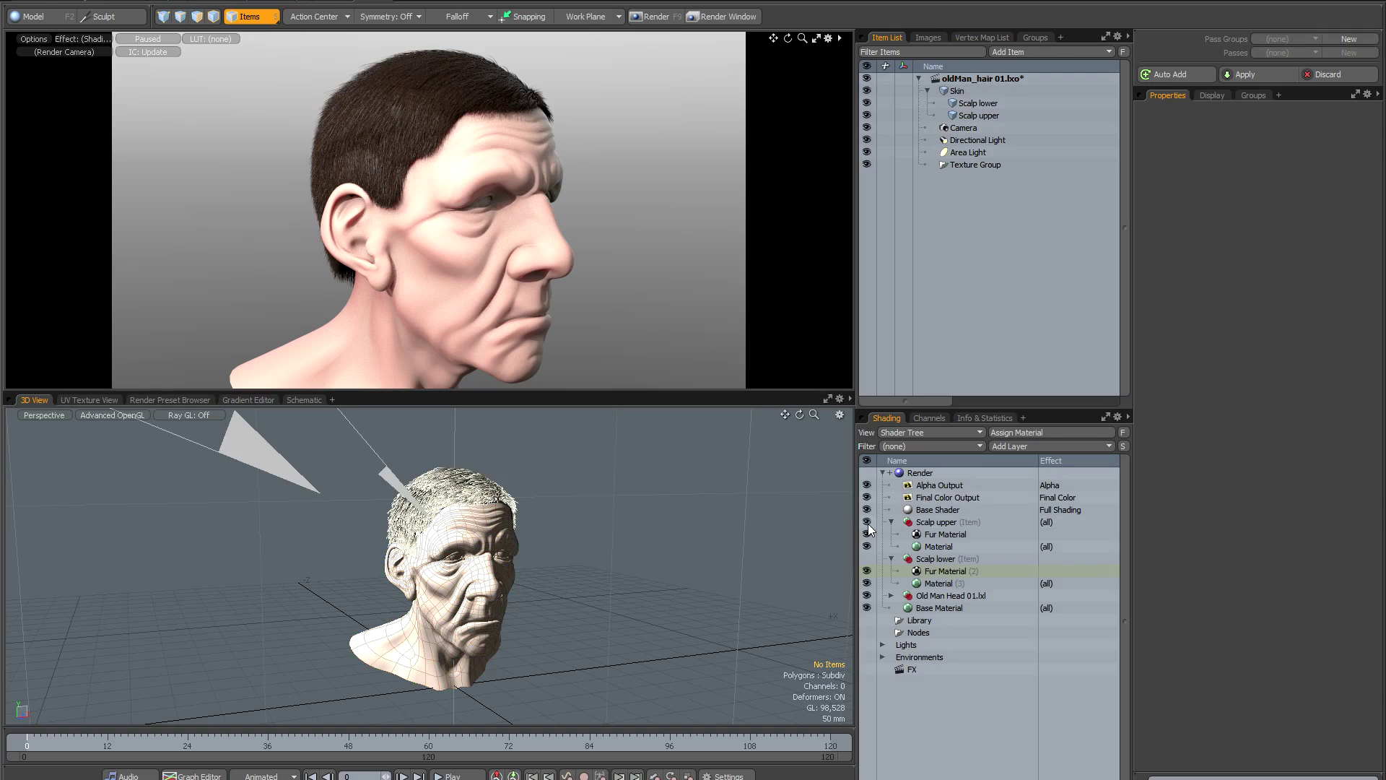
pyautogui.click(866, 558)
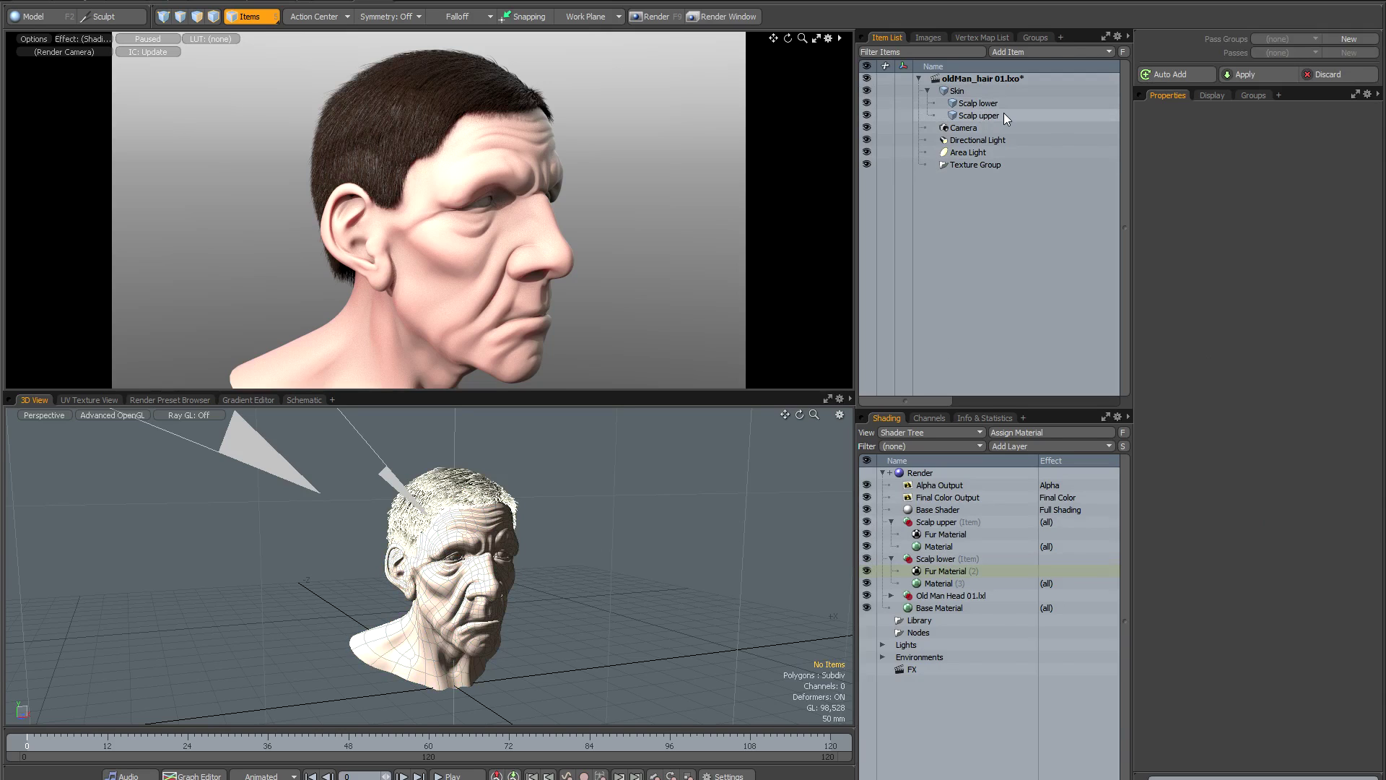
# Step: Hide the Scalp upper mesh, preview the lower hair alone and review the Scalp lower fur material's settings
pyautogui.click(866, 115)
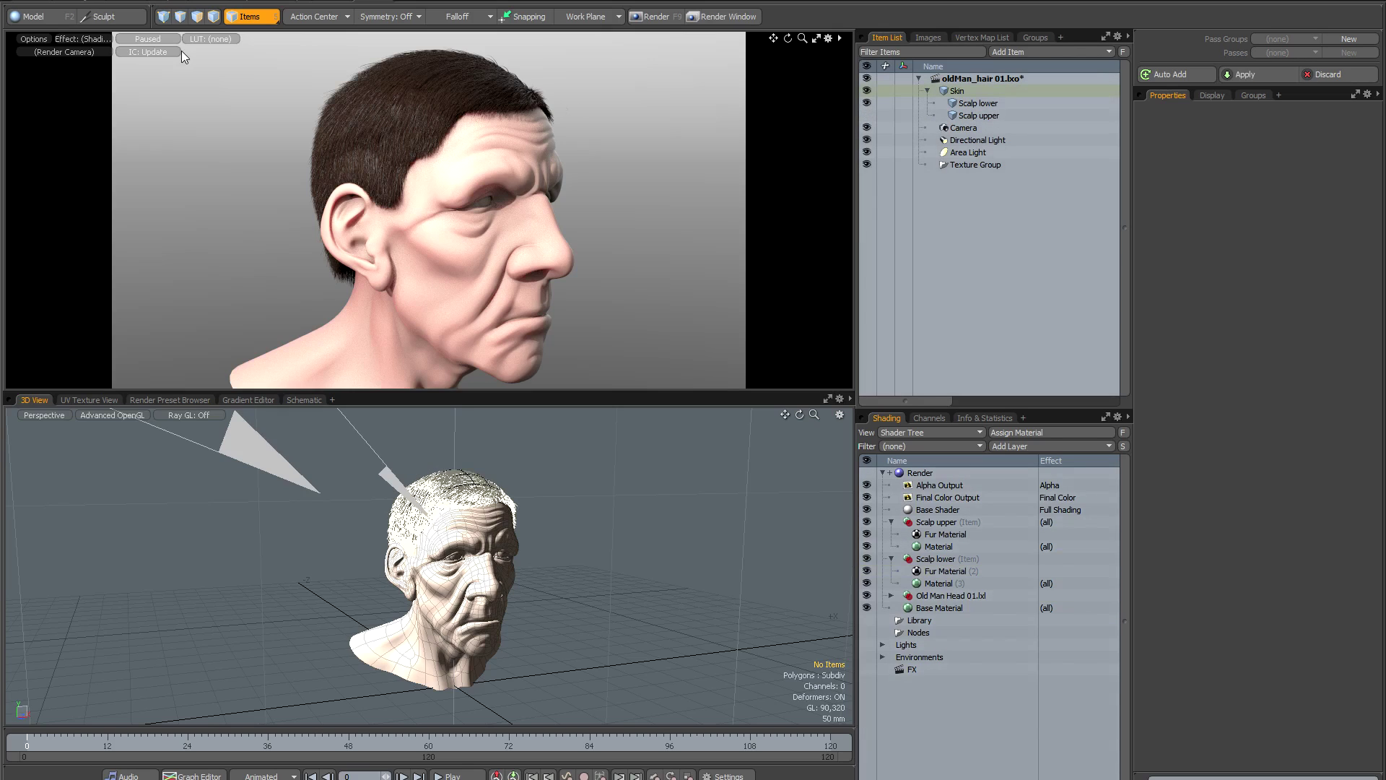
pyautogui.click(140, 38)
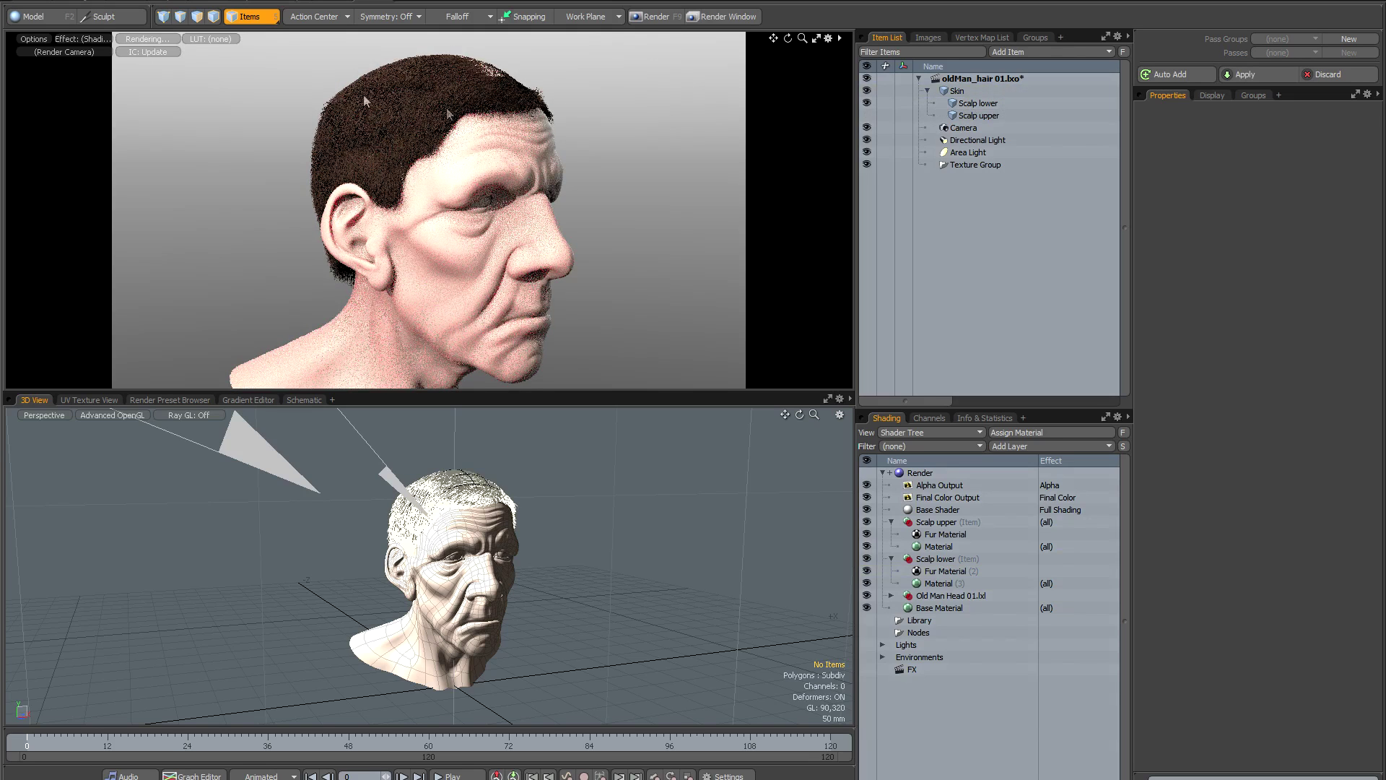
pyautogui.click(936, 571)
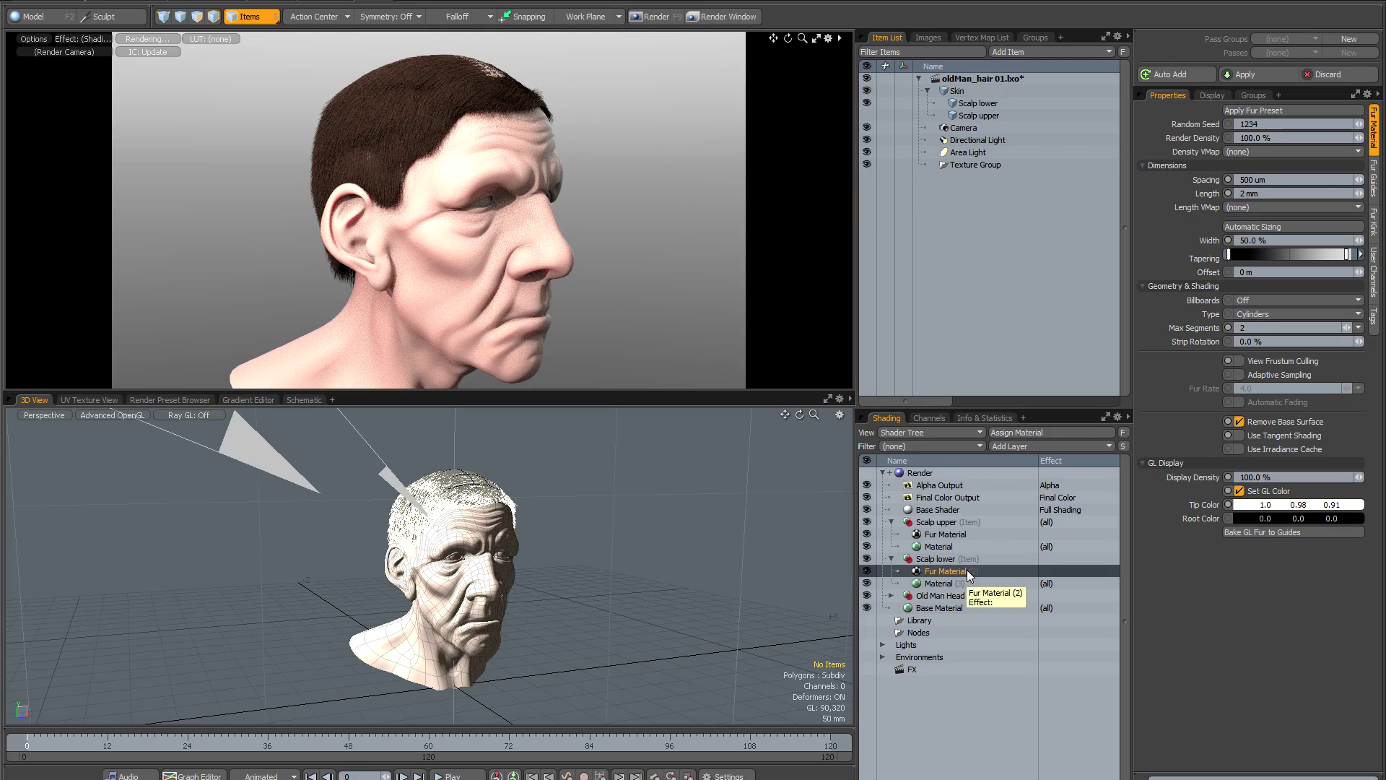
pyautogui.click(148, 40)
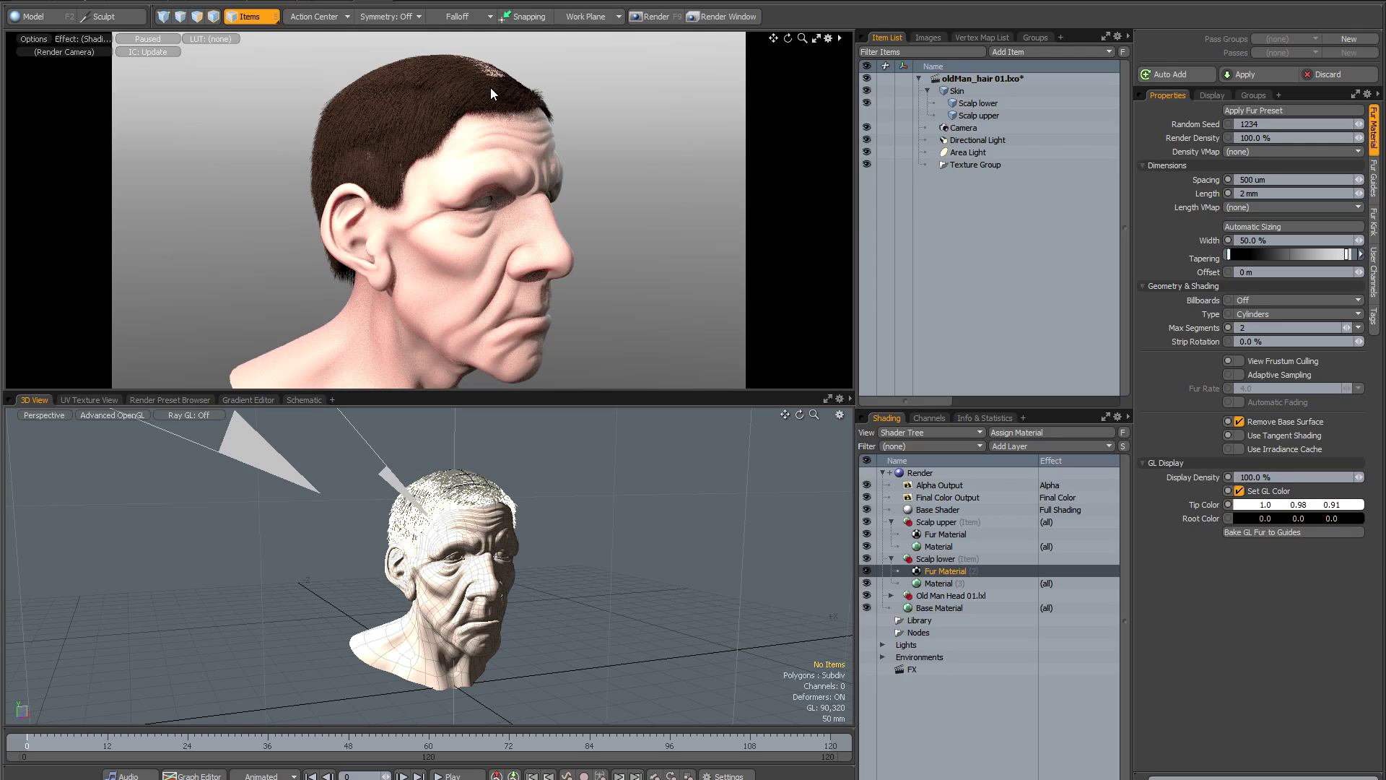
# Step: Show the Scalp upper mesh, hide Scalp lower, preview the upper hair alone and review its fur material's settings
pyautogui.click(866, 115)
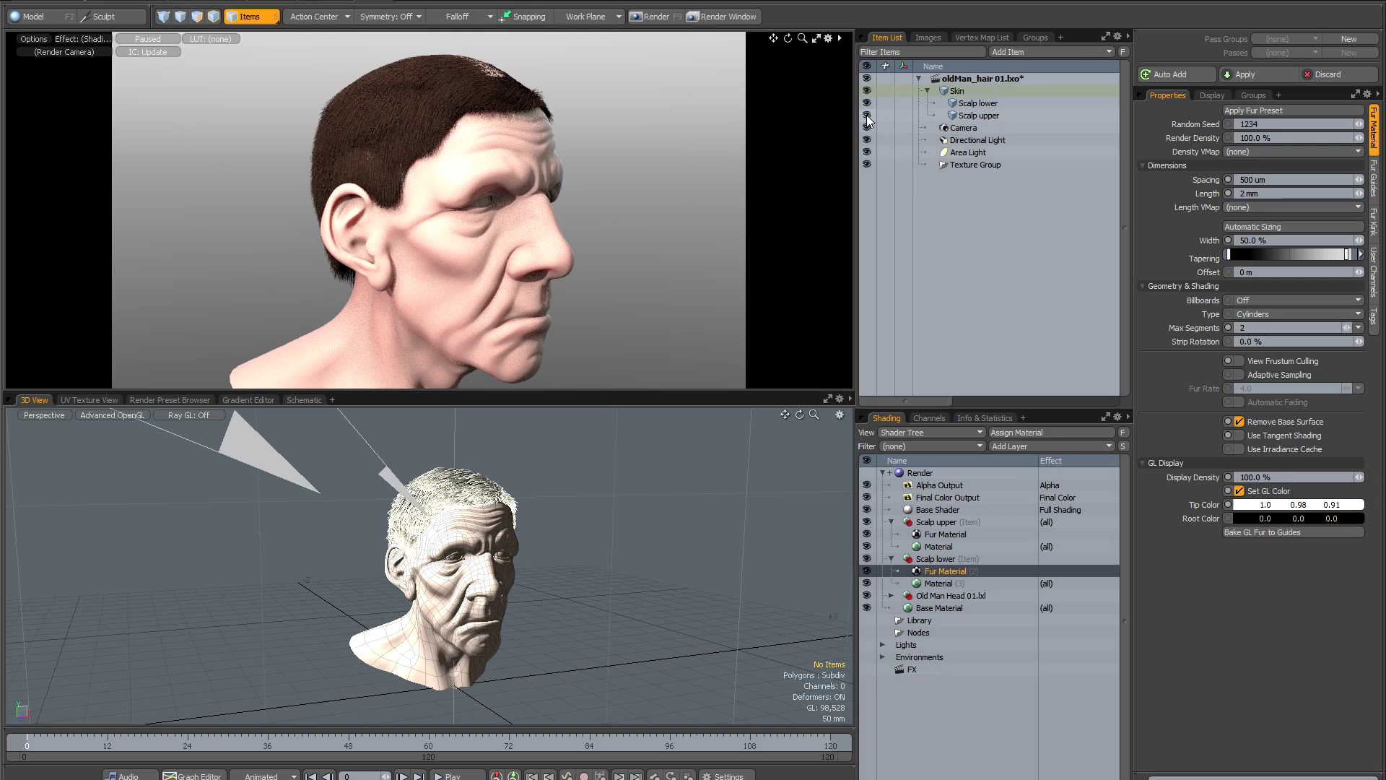
pyautogui.click(869, 103)
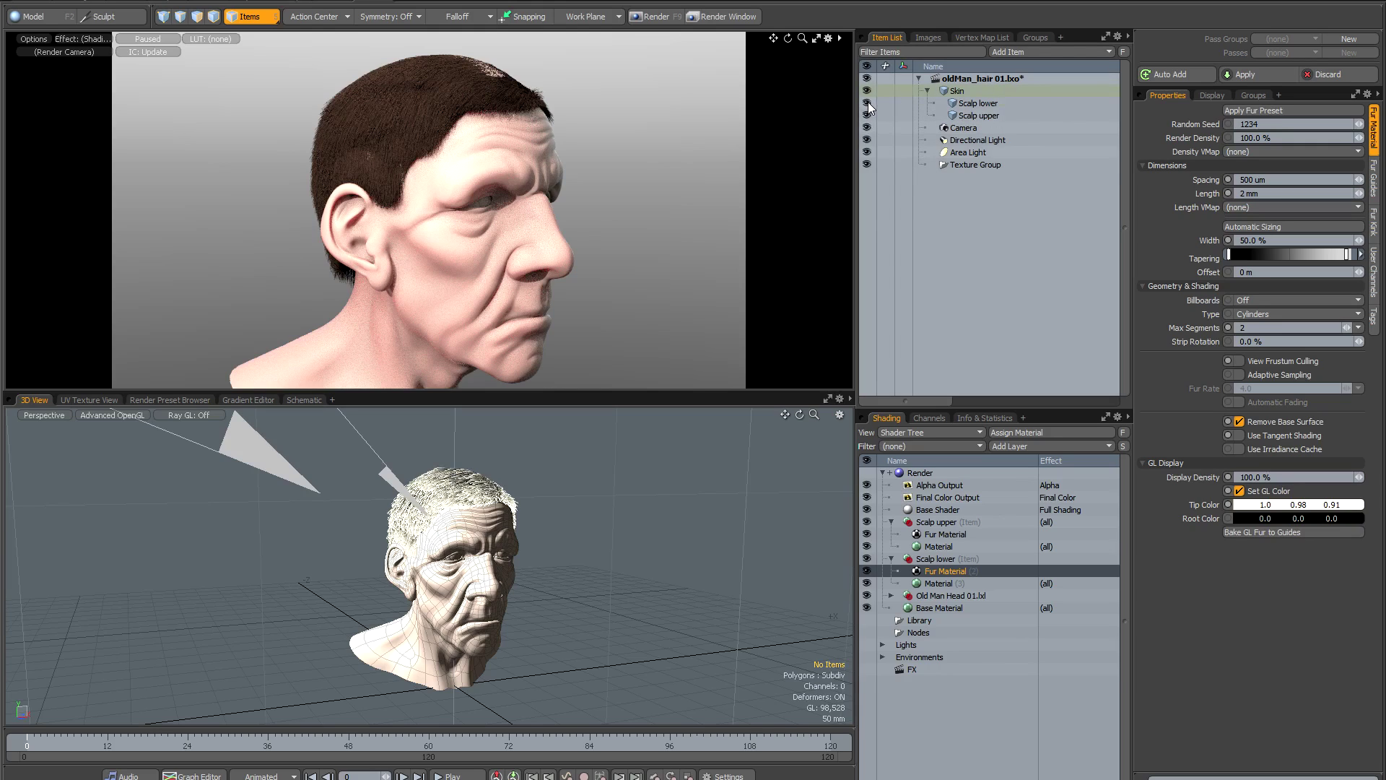
pyautogui.click(153, 39)
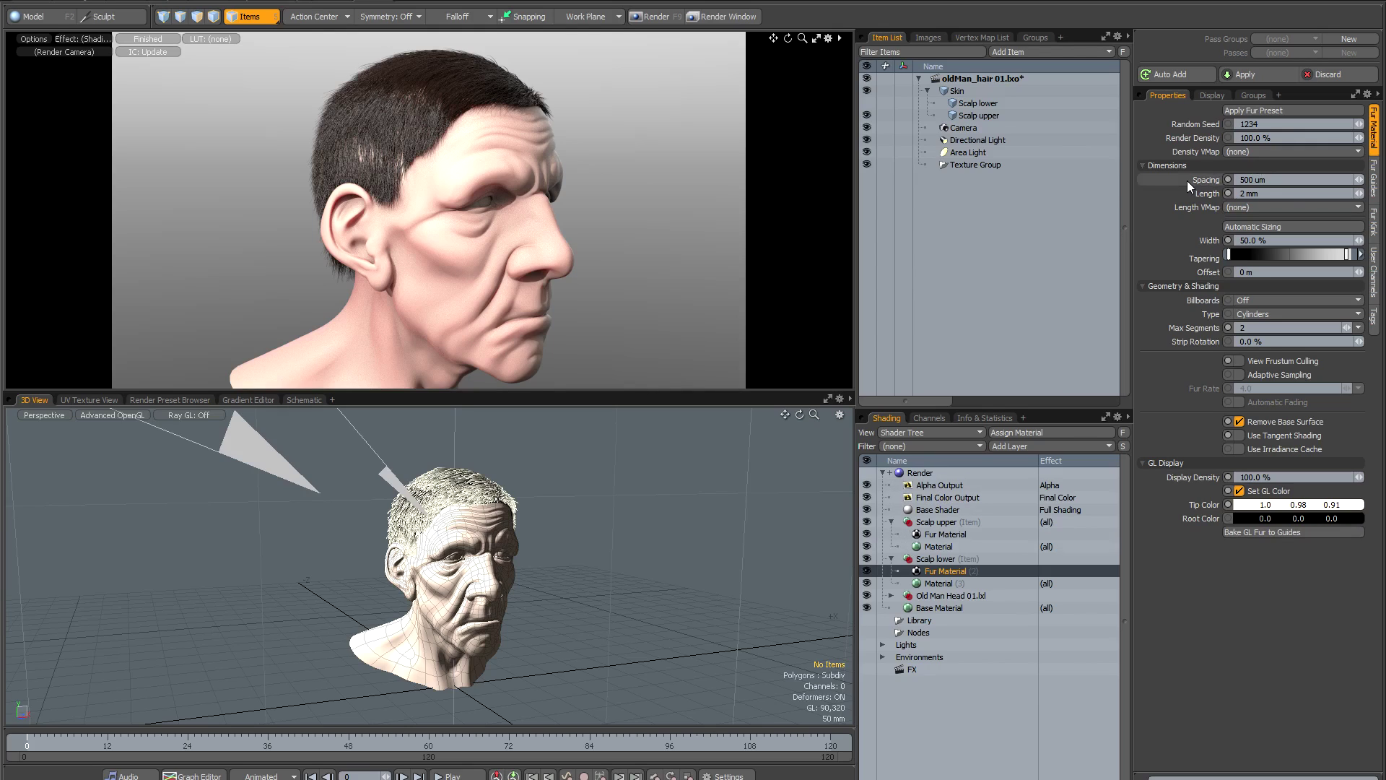
pyautogui.click(935, 534)
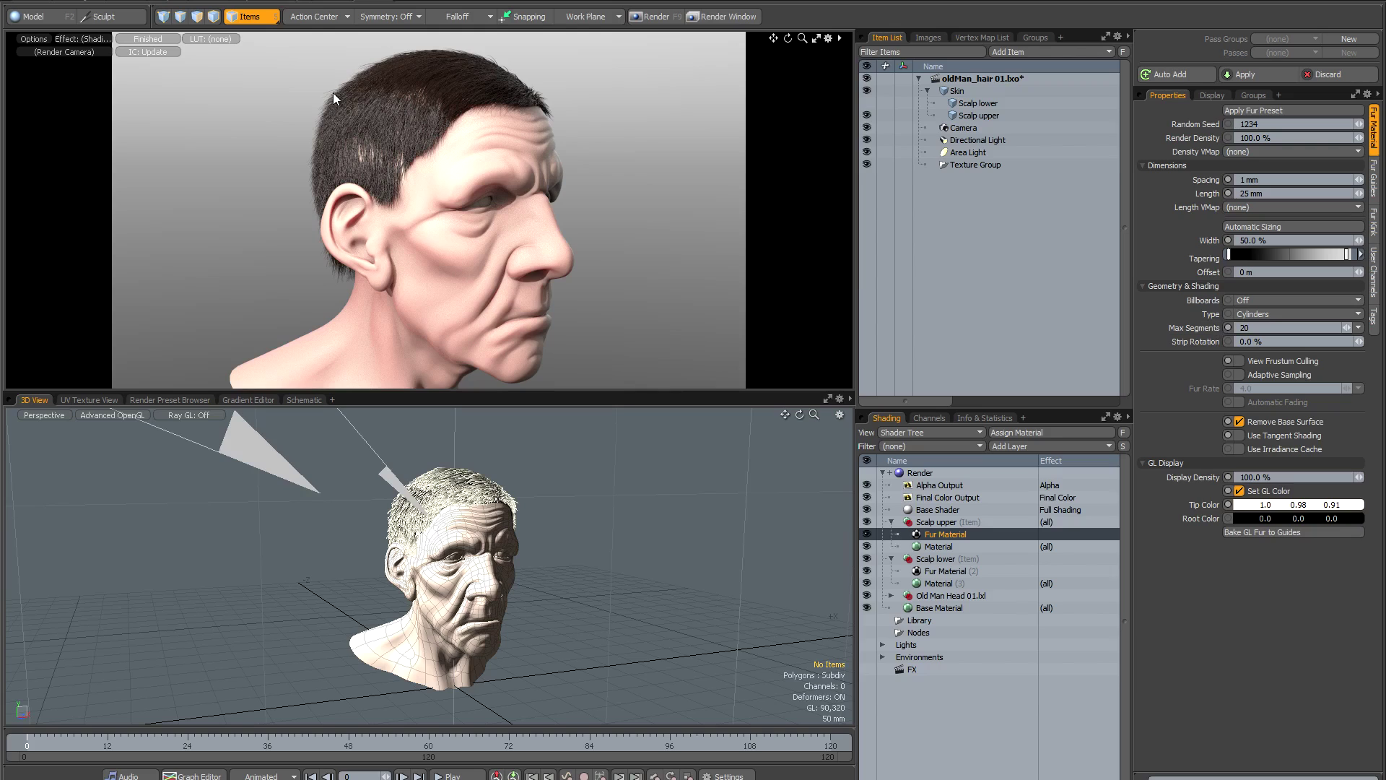
# Step: Show the Scalp lower mesh again, pause the preview, and render the frame to examine the combined hair up close
pyautogui.click(867, 102)
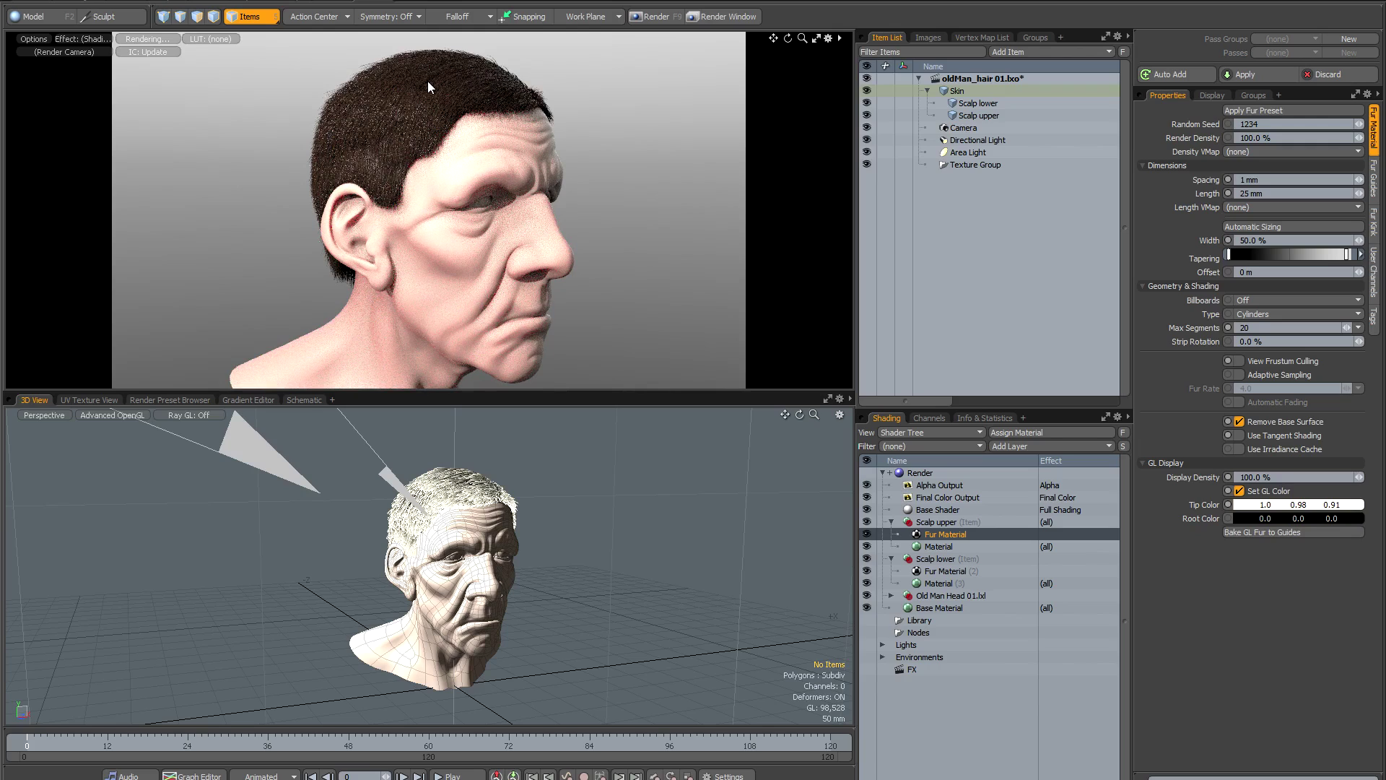
pyautogui.click(145, 39)
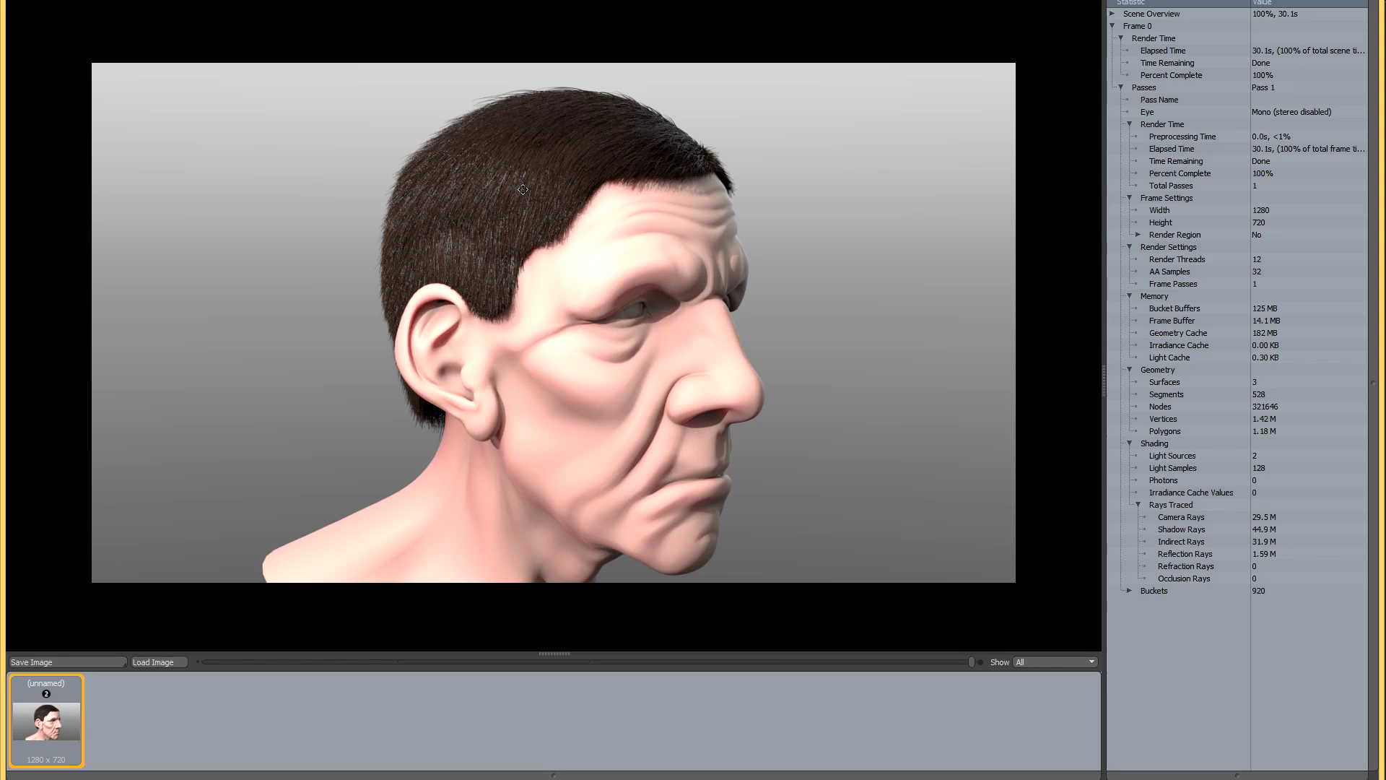
pyautogui.scroll(3, 523, 189)
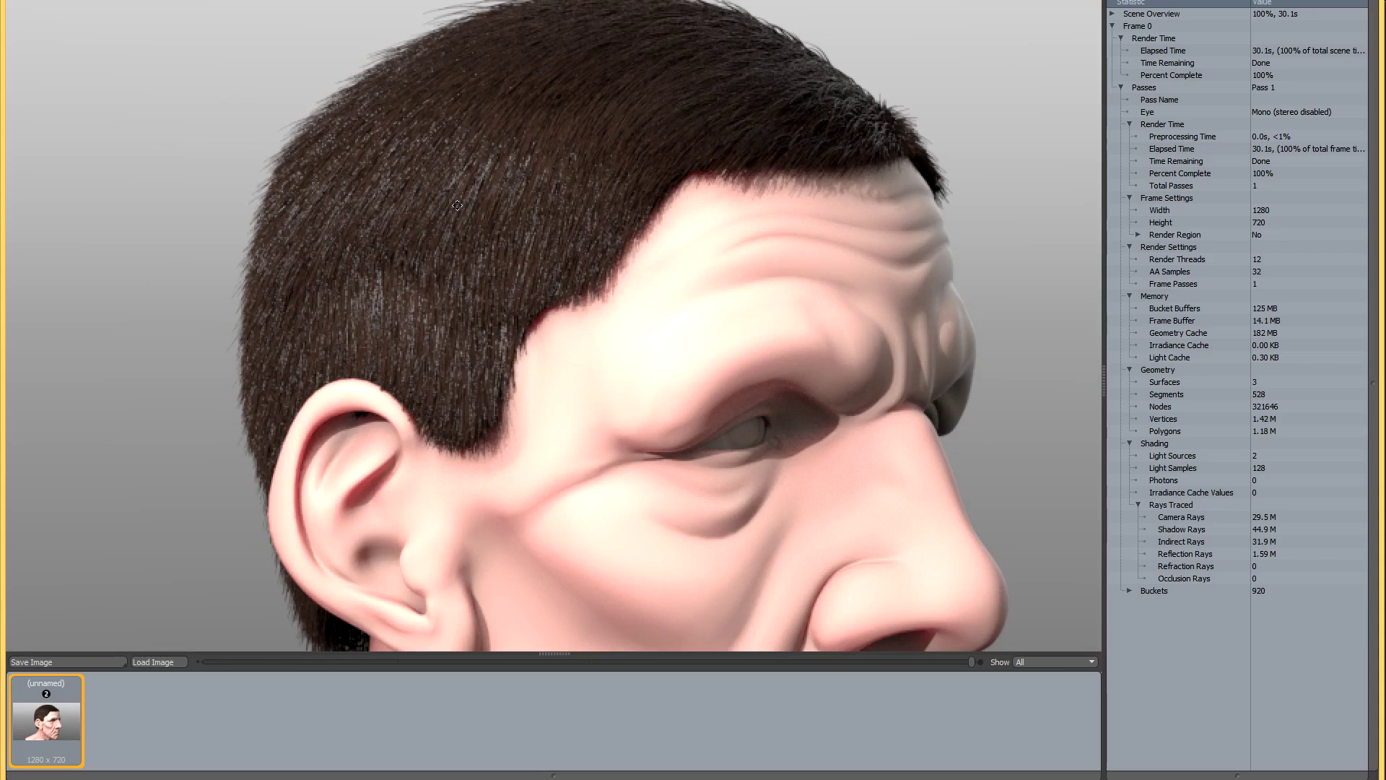
pyautogui.scroll(-3, 504, 187)
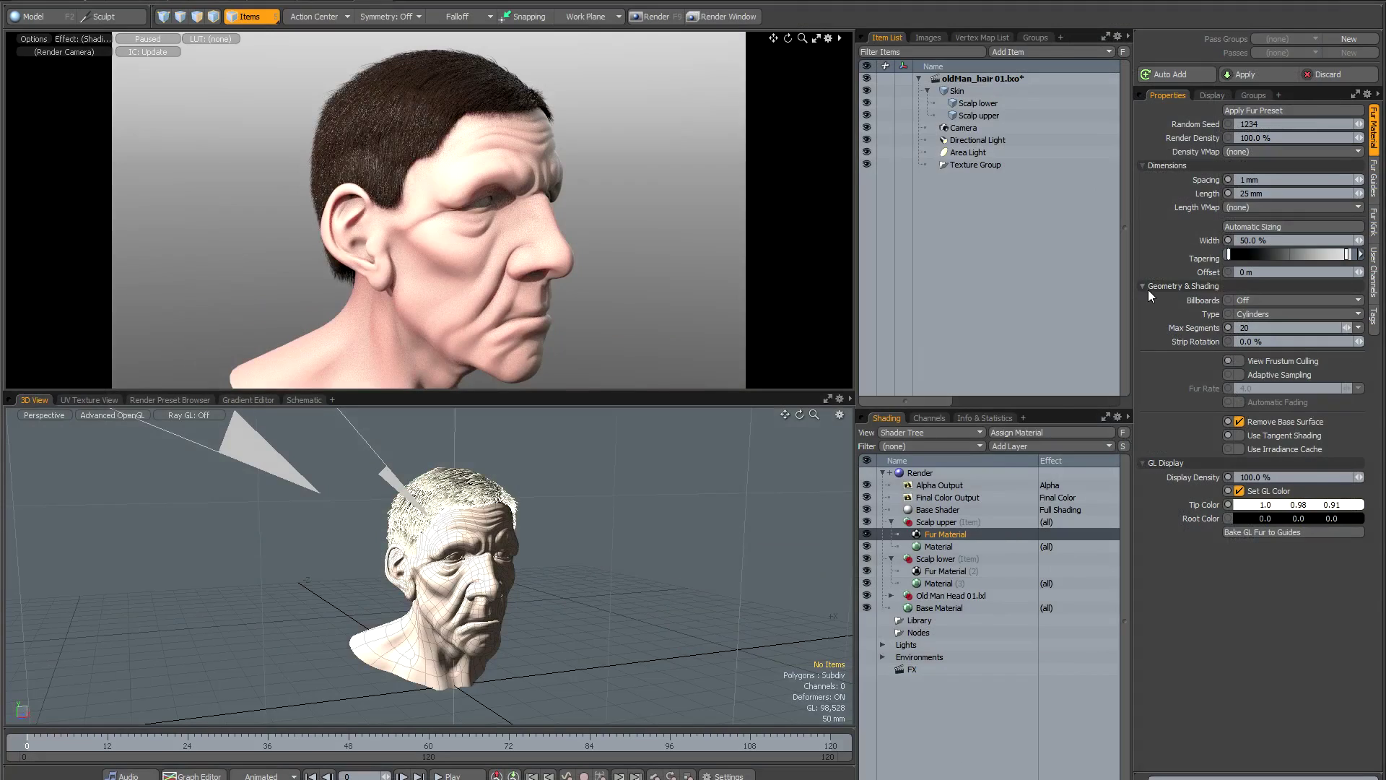
# Step: Set the render antialiasing to 256 Samples/Pixel and render the frame again
pyautogui.click(939, 474)
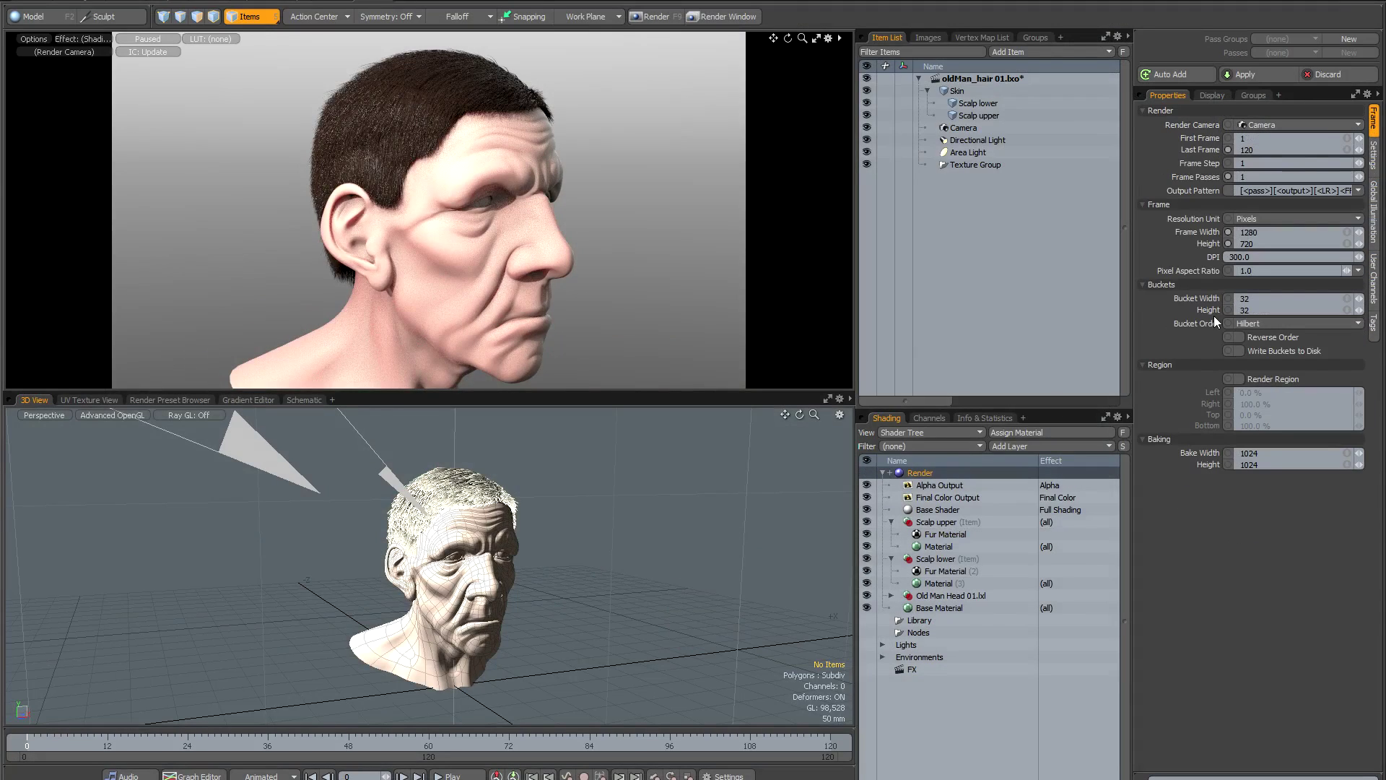
pyautogui.click(1373, 153)
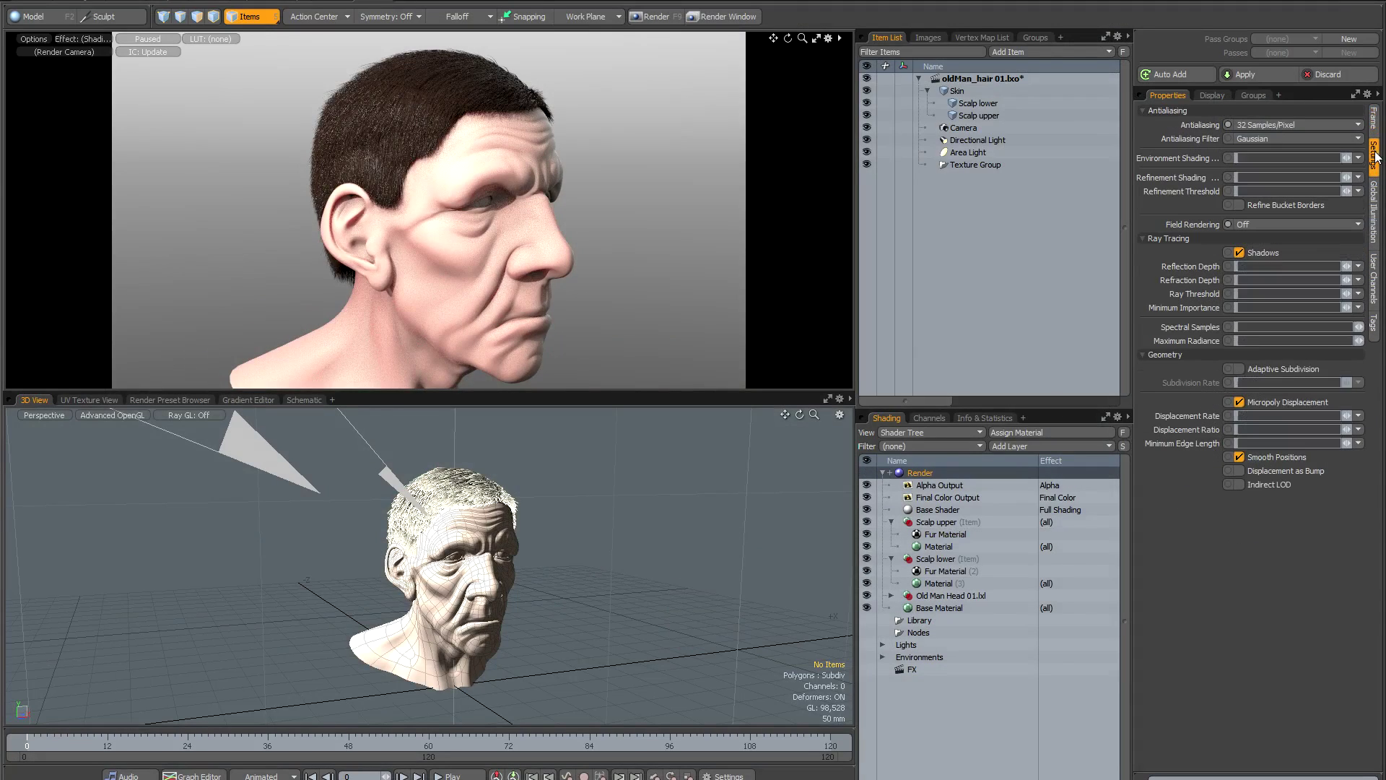
pyautogui.click(1269, 121)
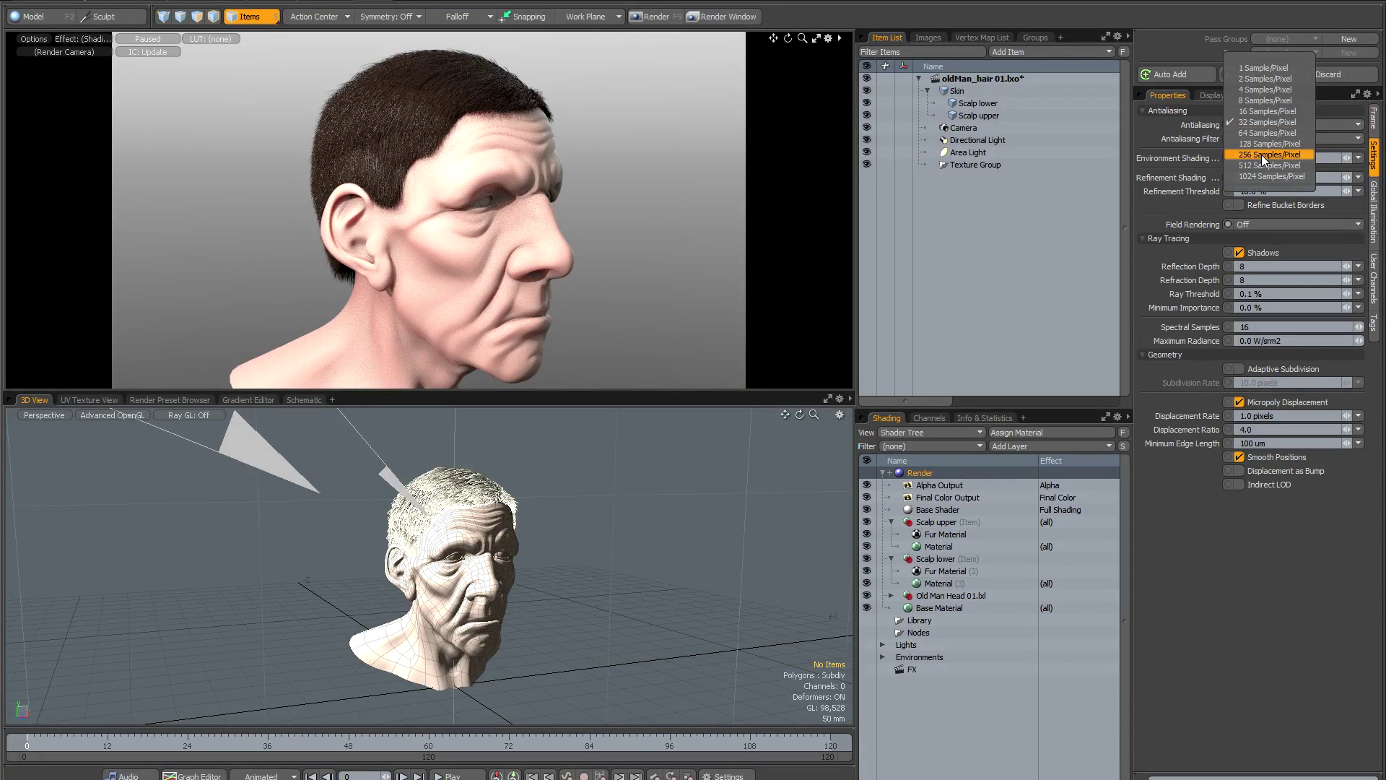
pyautogui.click(1262, 155)
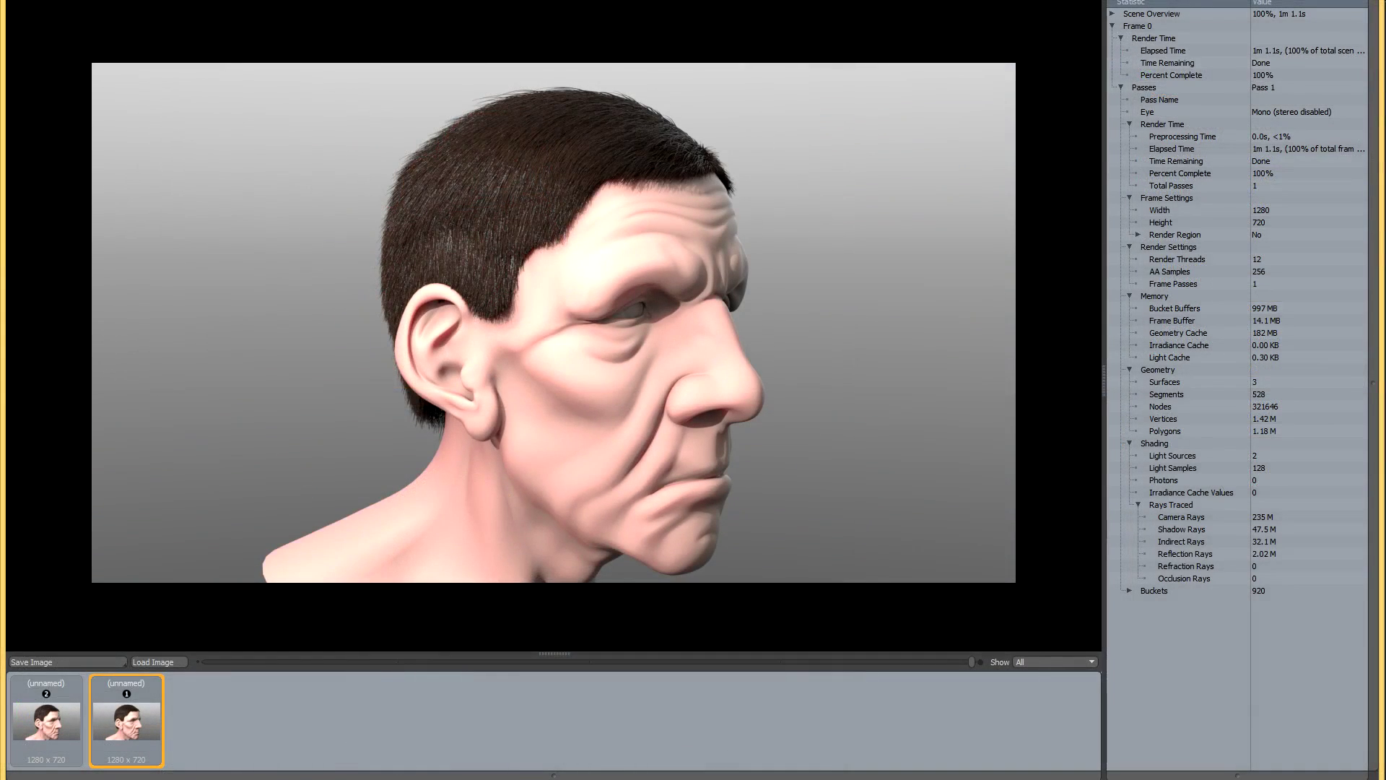
# Step: Compare the hair detail in the 32-sample and 256-sample renders, at full view and up close
pyautogui.click(42, 723)
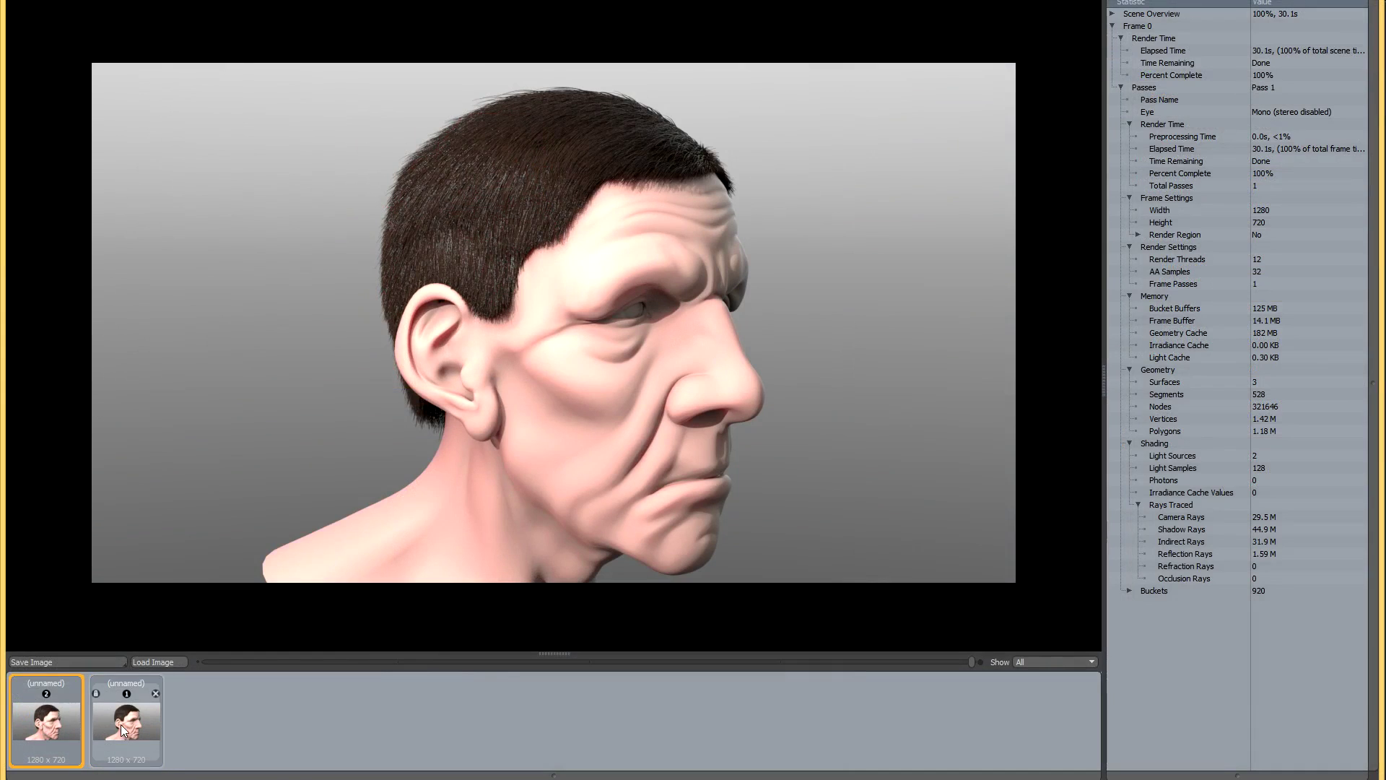
pyautogui.click(137, 726)
pyautogui.click(53, 724)
pyautogui.click(115, 725)
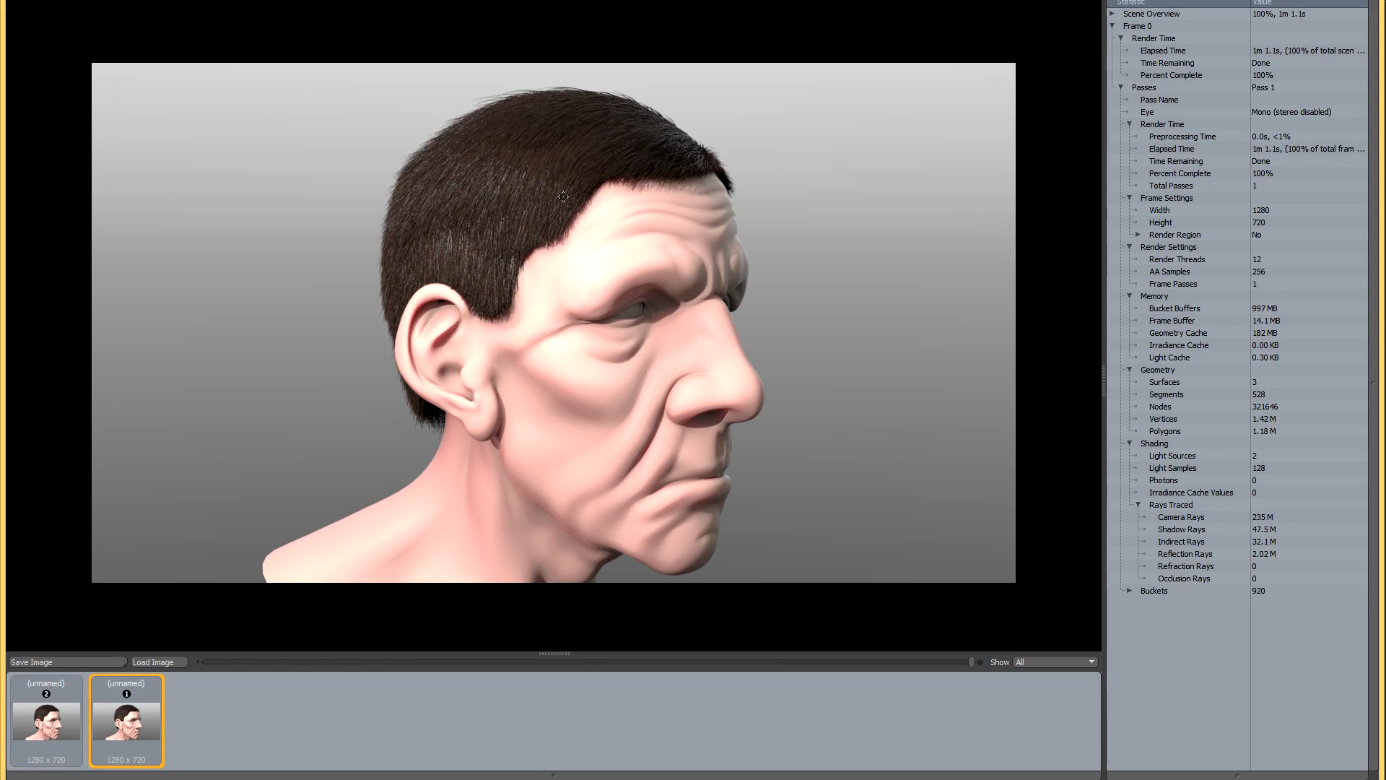
pyautogui.scroll(2, 576, 167)
pyautogui.moveTo(576, 168); pyautogui.dragTo(572, 202, button='middle')
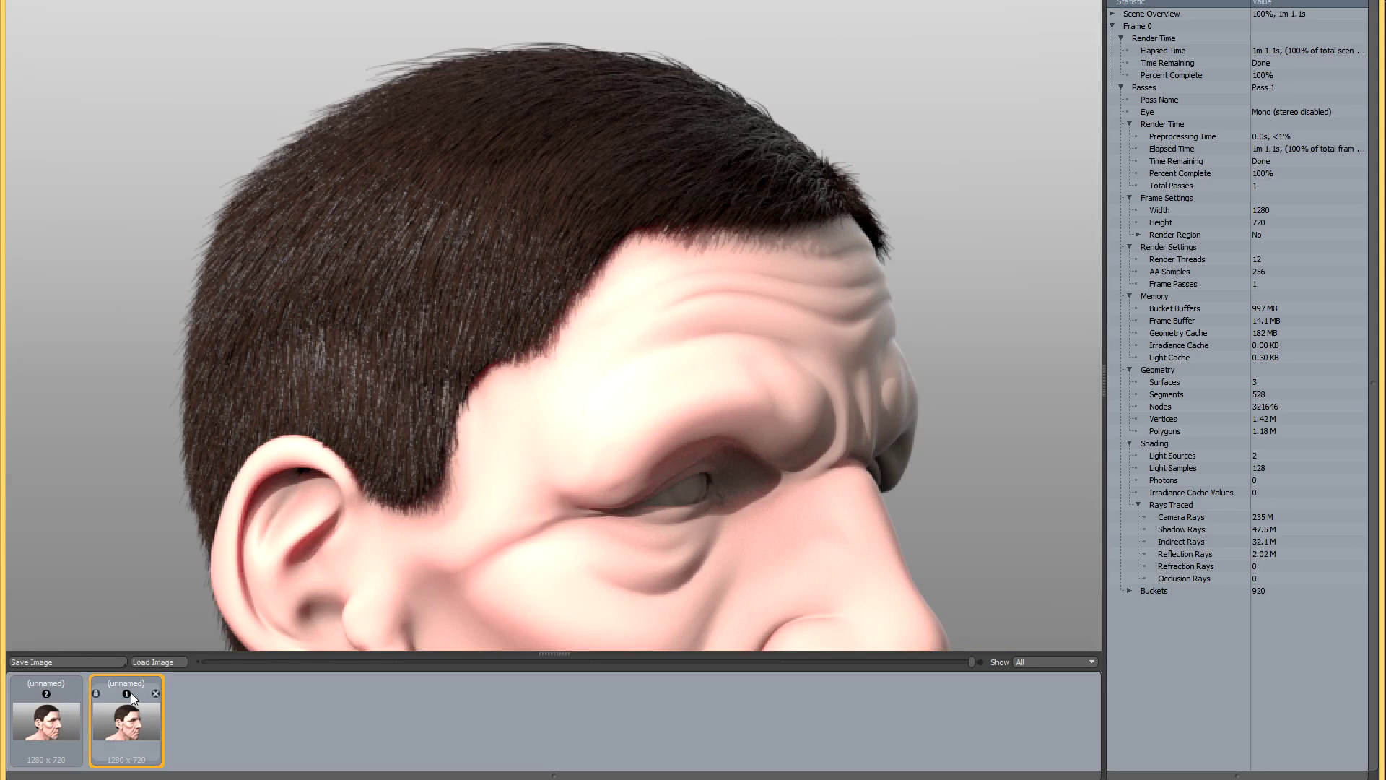
pyautogui.click(55, 728)
pyautogui.click(135, 722)
pyautogui.click(64, 725)
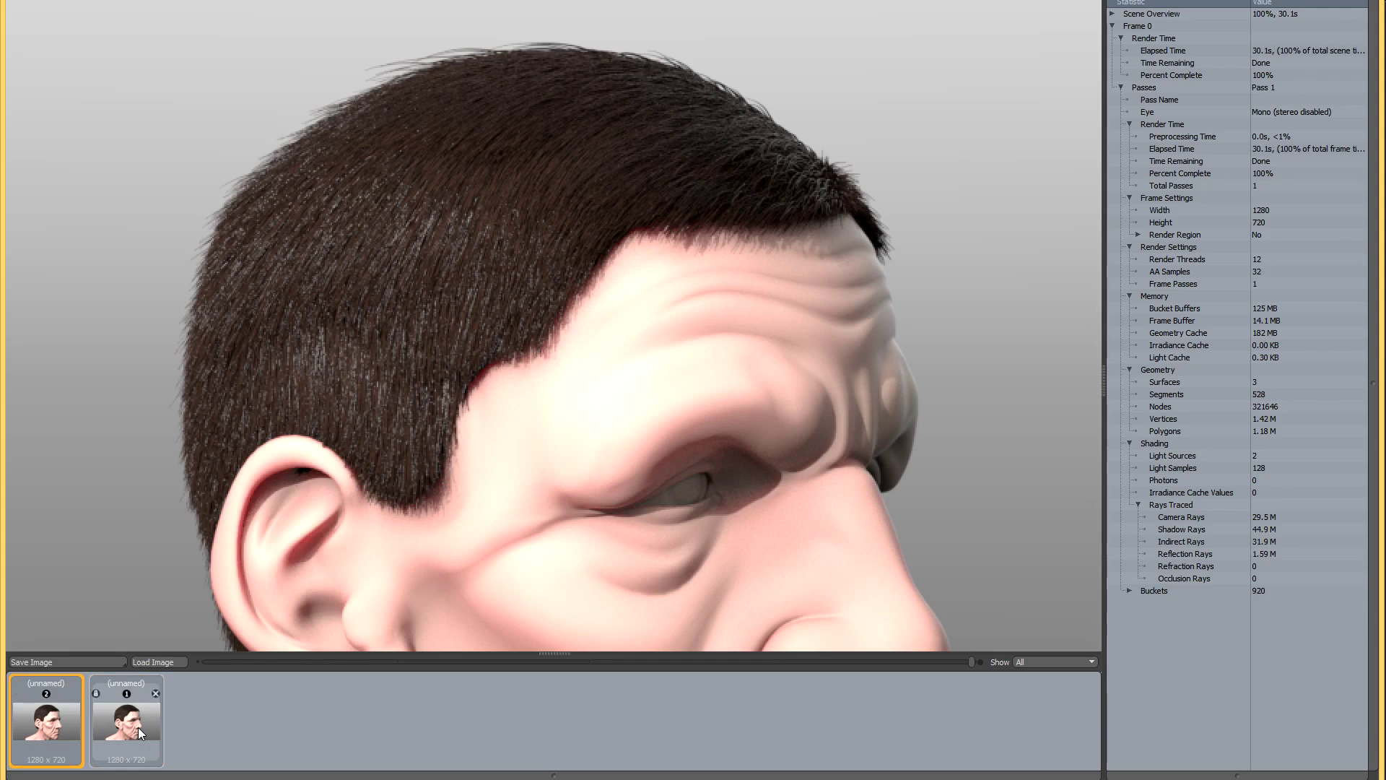
pyautogui.click(138, 726)
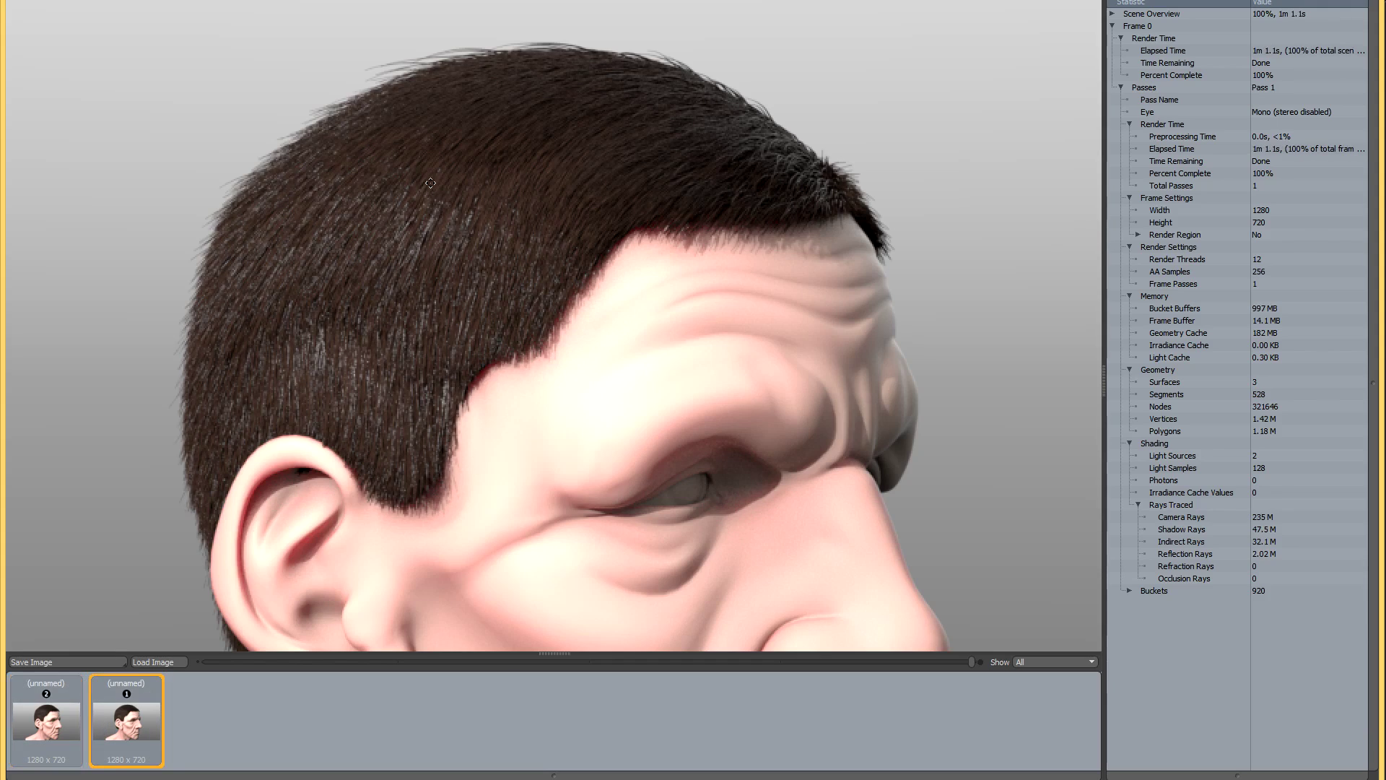
# Step: Switch between the 32-sample and 256-sample renders once more, and inspect the 256-sample hair at full view and up close
pyautogui.click(45, 725)
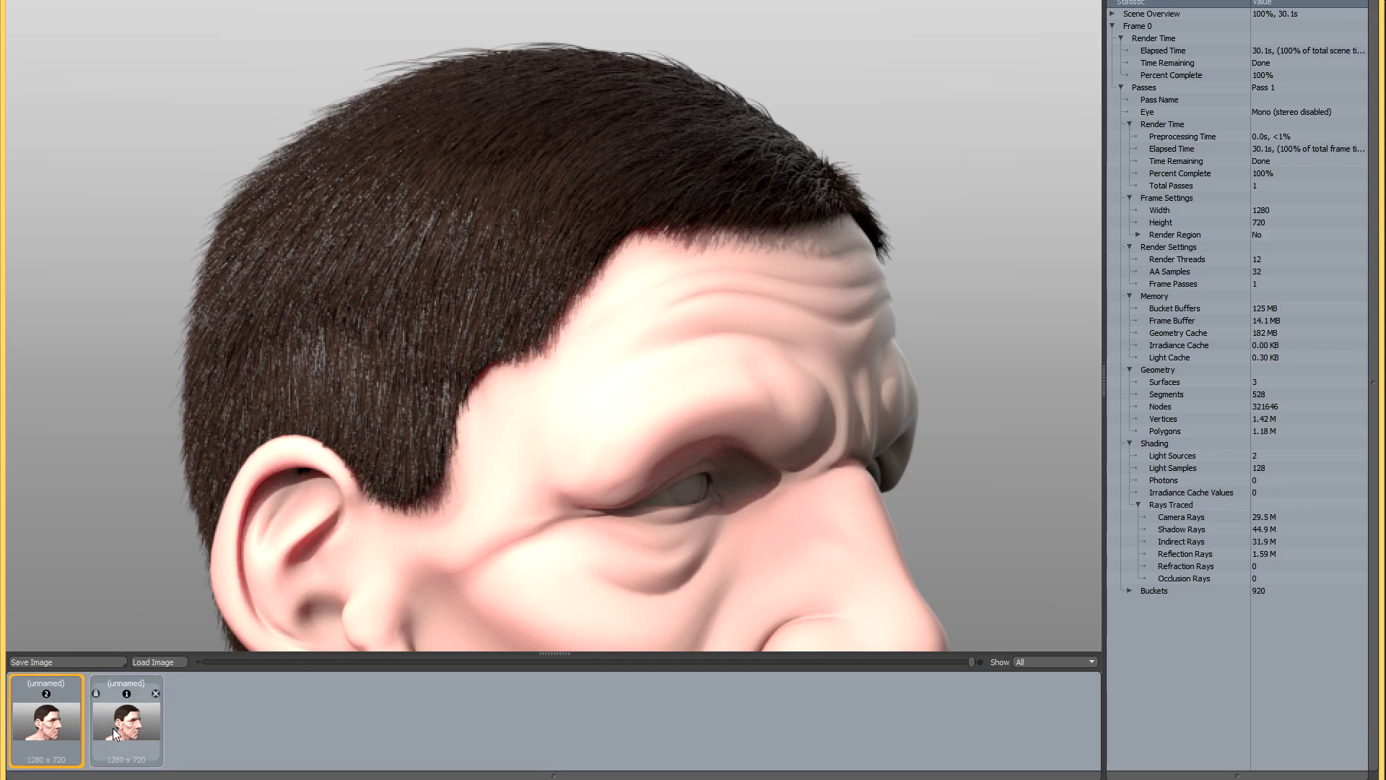
pyautogui.click(124, 723)
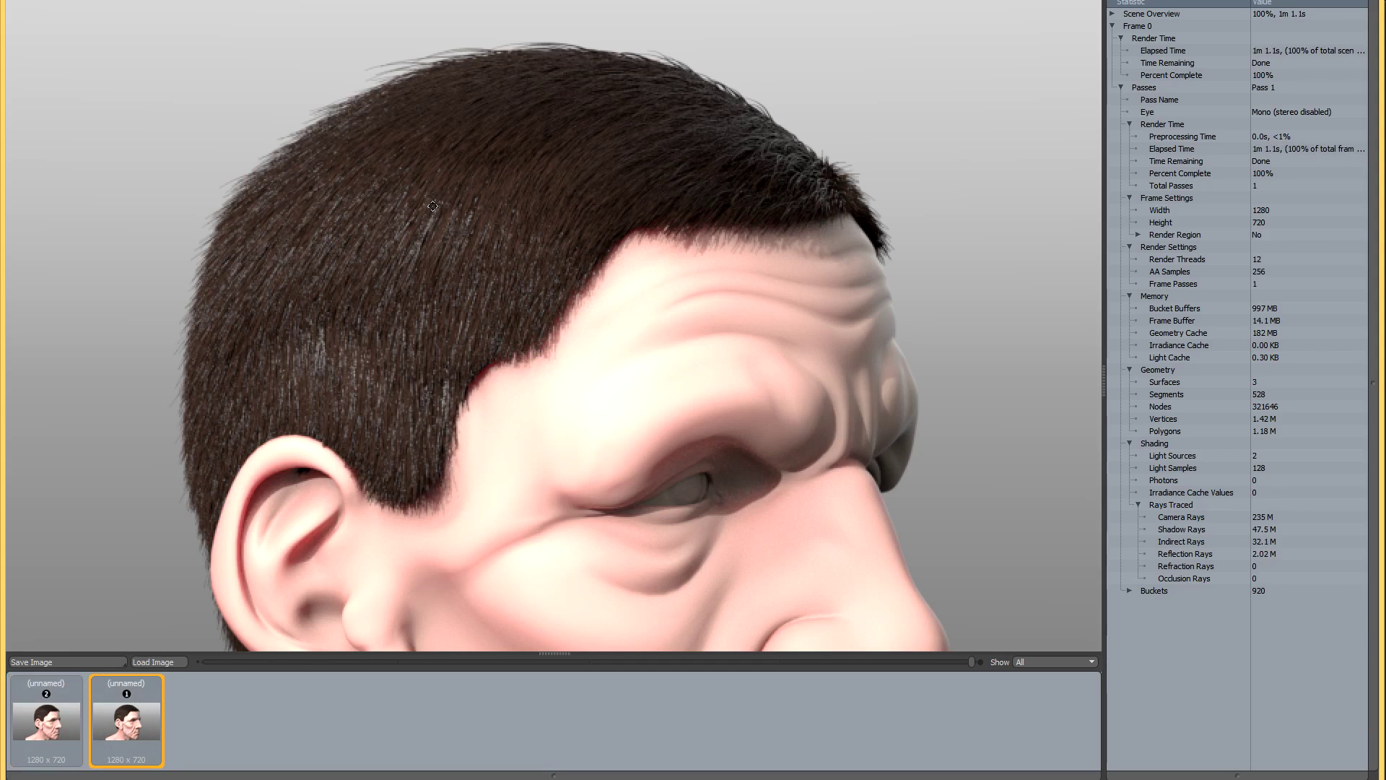
pyautogui.scroll(-2, 433, 206)
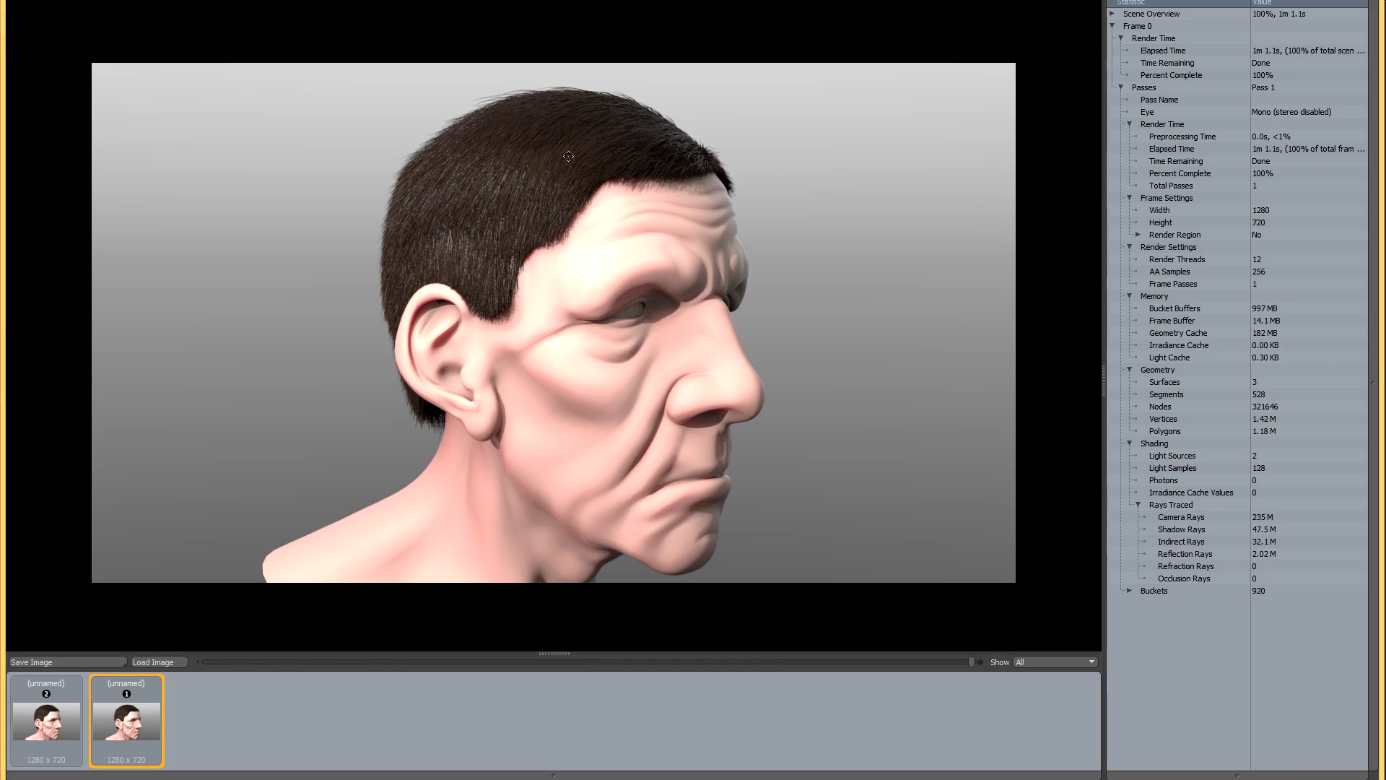
pyautogui.scroll(4, 550, 152)
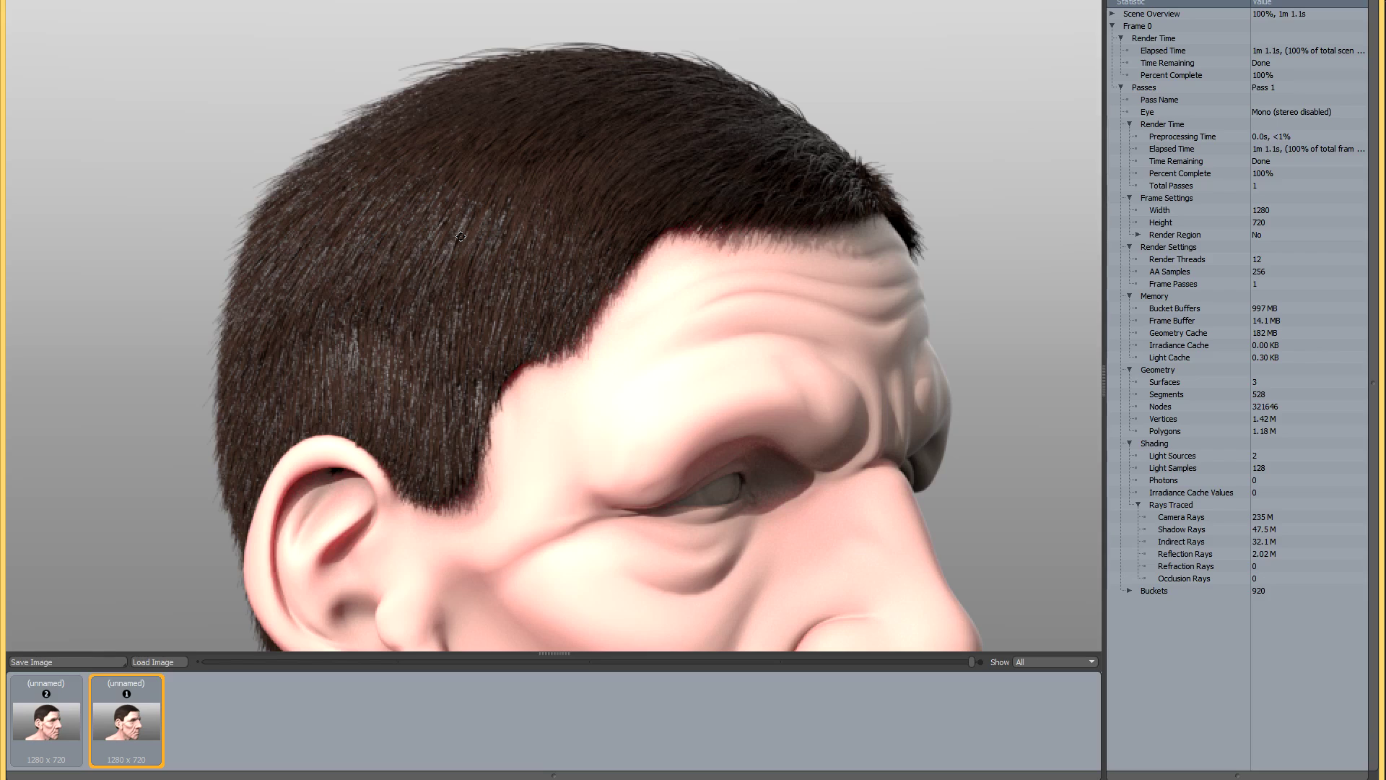
pyautogui.scroll(-3, 461, 236)
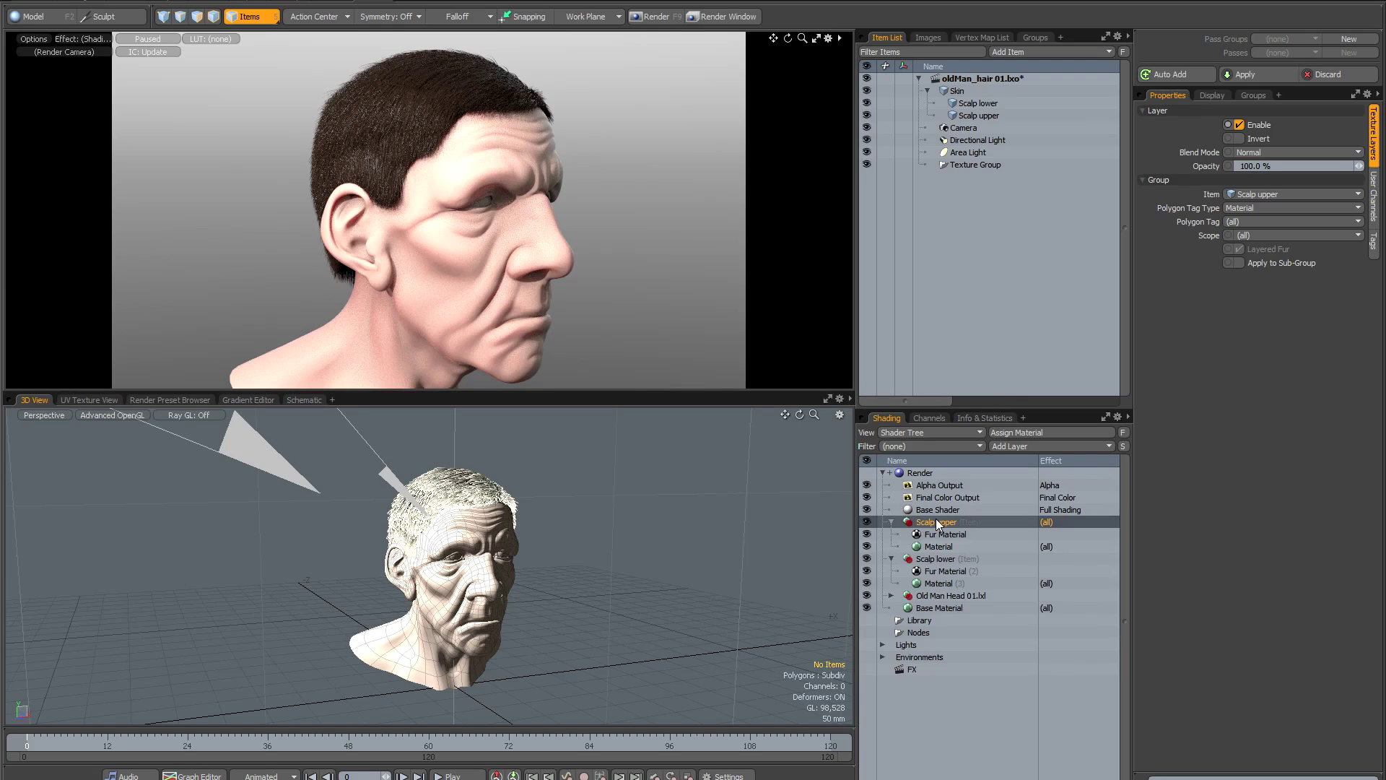
# Step: Move the Scalp upper group above the Base Shader and add a Shader layer inside it
pyautogui.moveTo(938, 522); pyautogui.dragTo(936, 509)
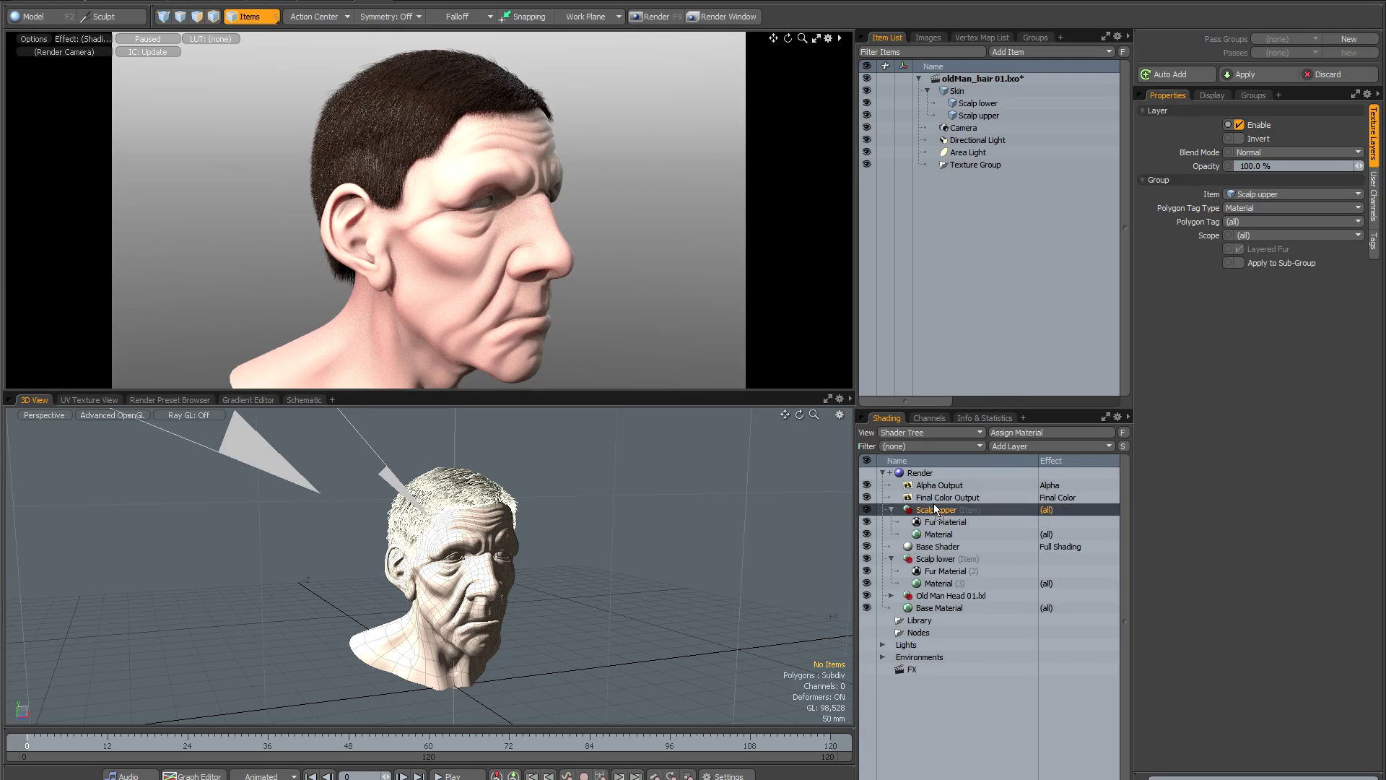
pyautogui.click(1009, 446)
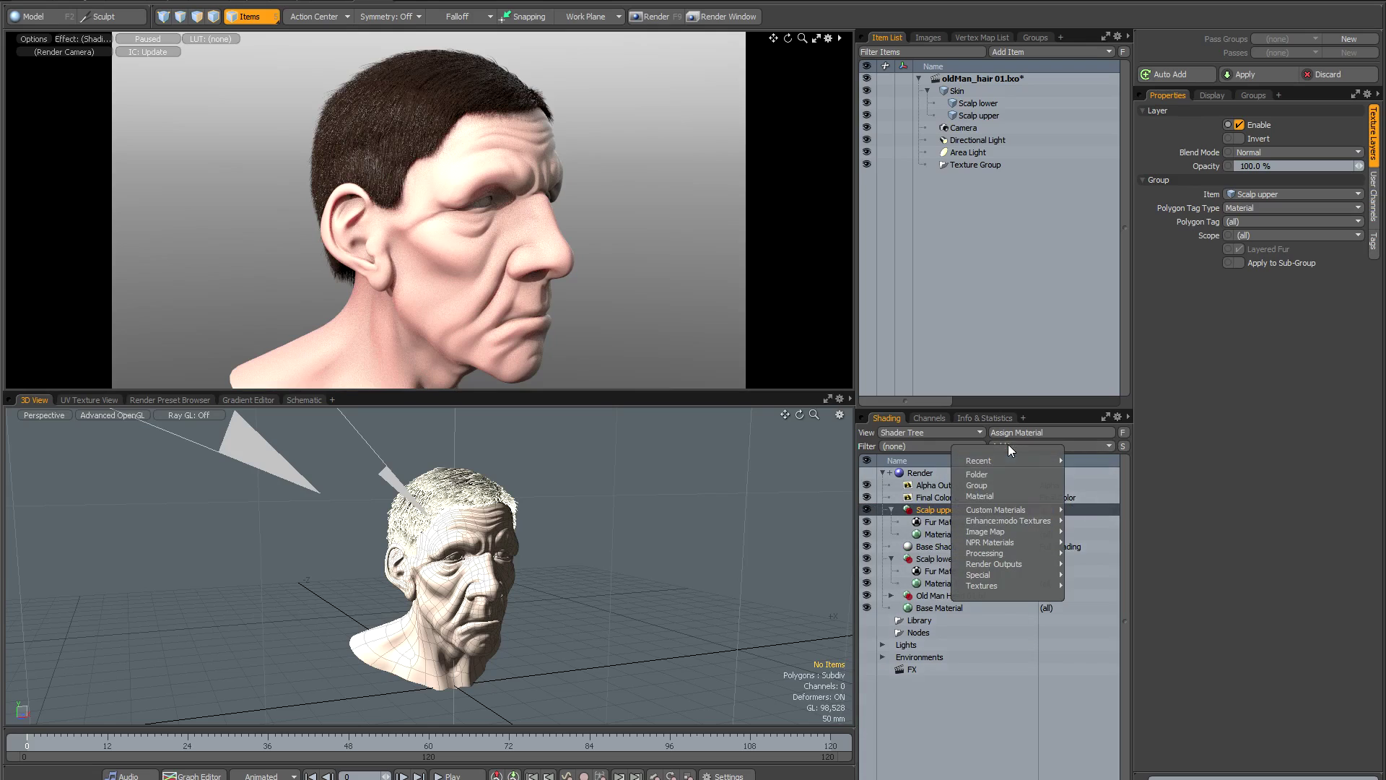
pyautogui.moveTo(989, 575)
pyautogui.click(1103, 579)
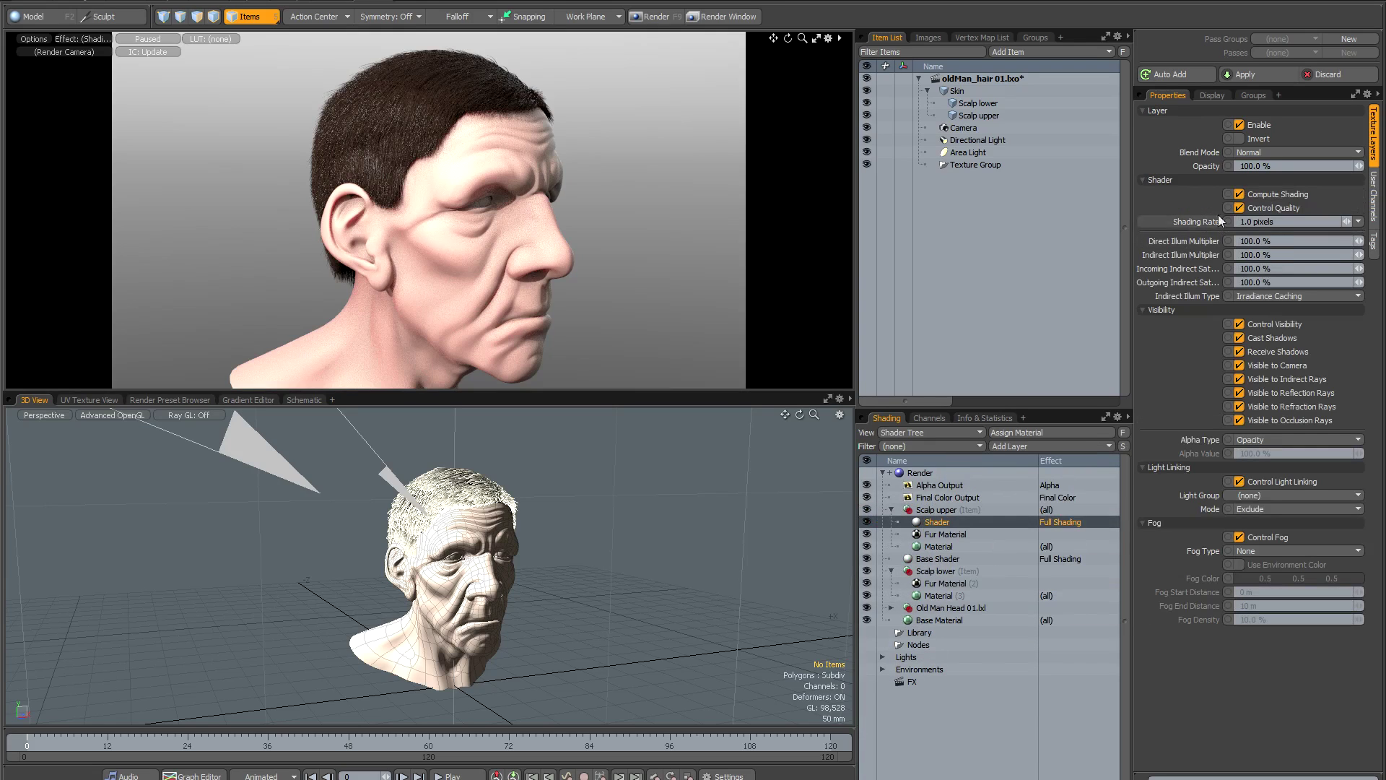
# Step: Set the Scalp upper shader's Shading Rate to 0.0 pixels and render the frame
pyautogui.click(1284, 221)
pyautogui.write('0')
pyautogui.press('Return')
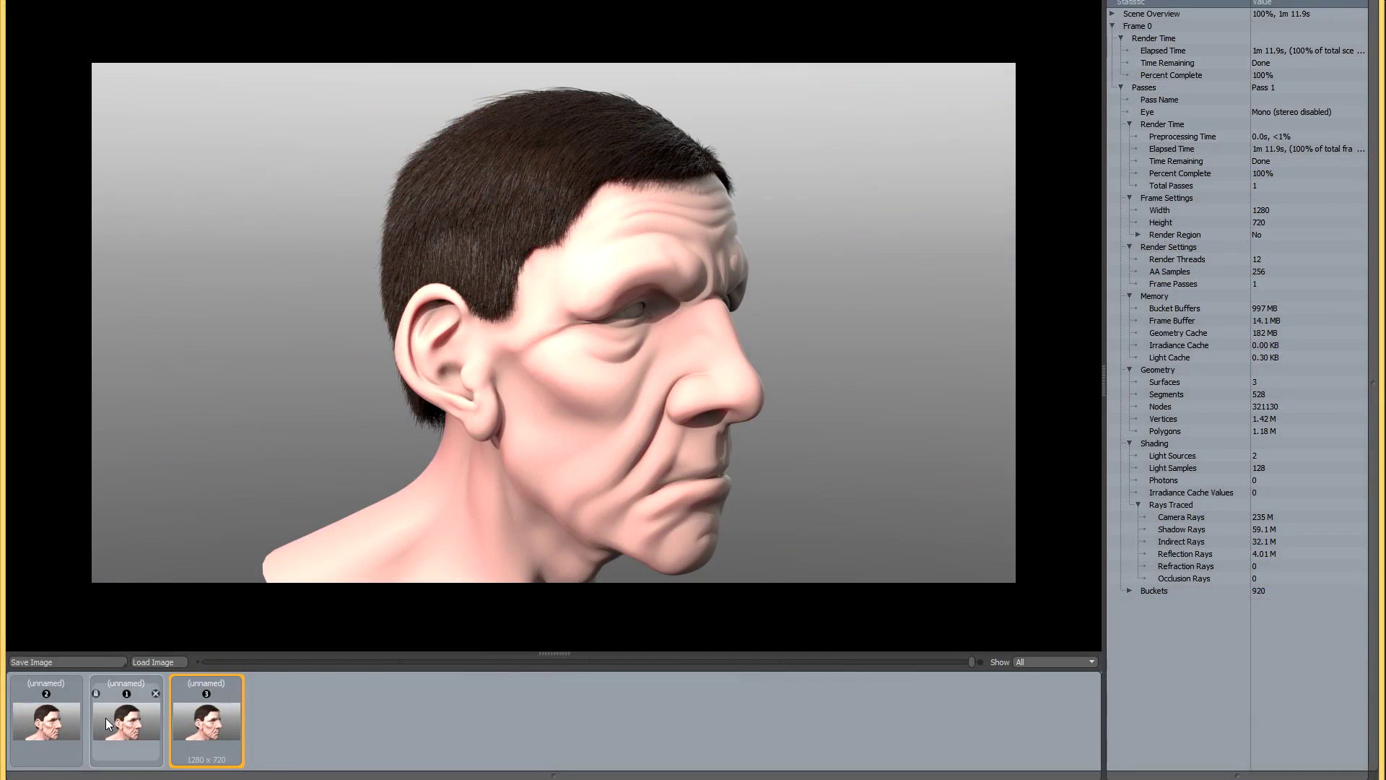
# Step: Compare the render using the 0.0-pixel shading rate with the previous 256-sample render, at full view and close to the hair
pyautogui.click(121, 723)
pyautogui.click(193, 724)
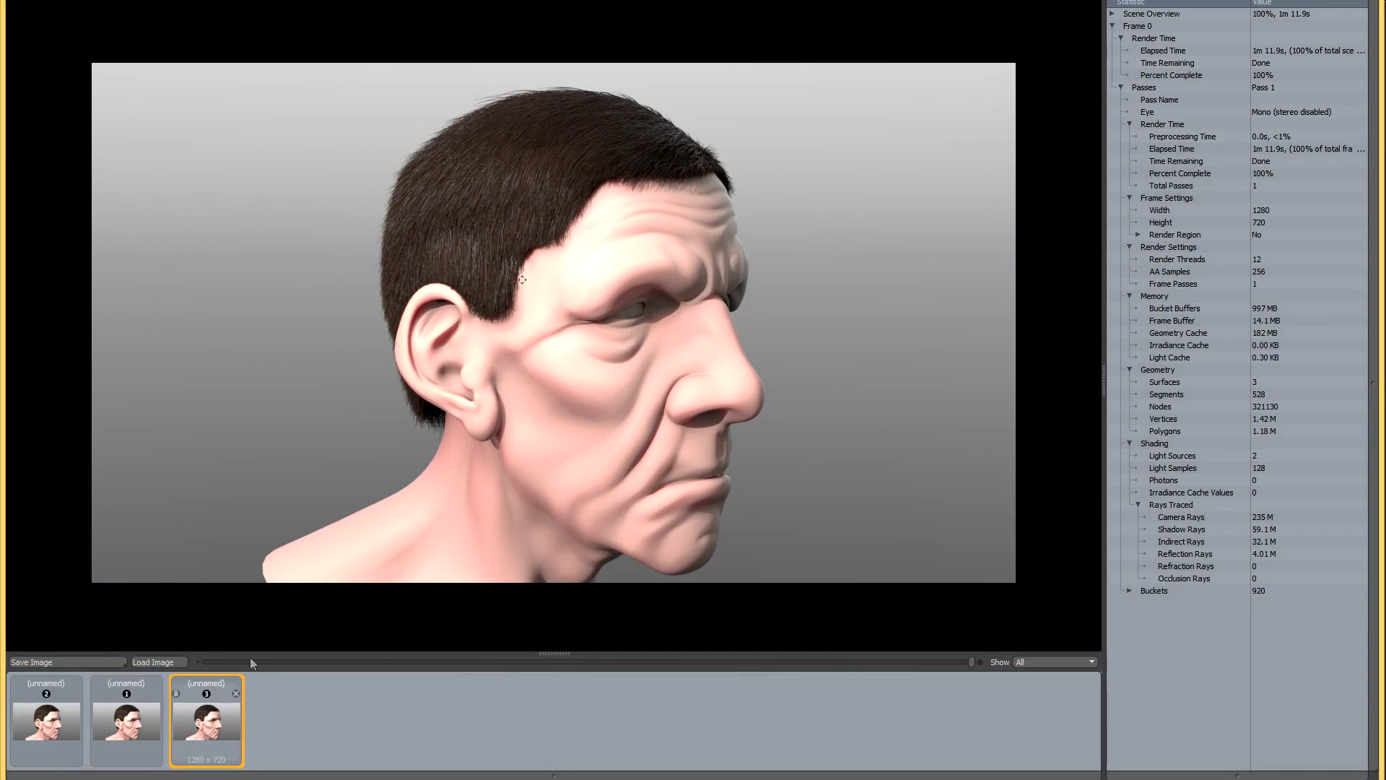
pyautogui.scroll(3, 534, 229)
pyautogui.click(130, 726)
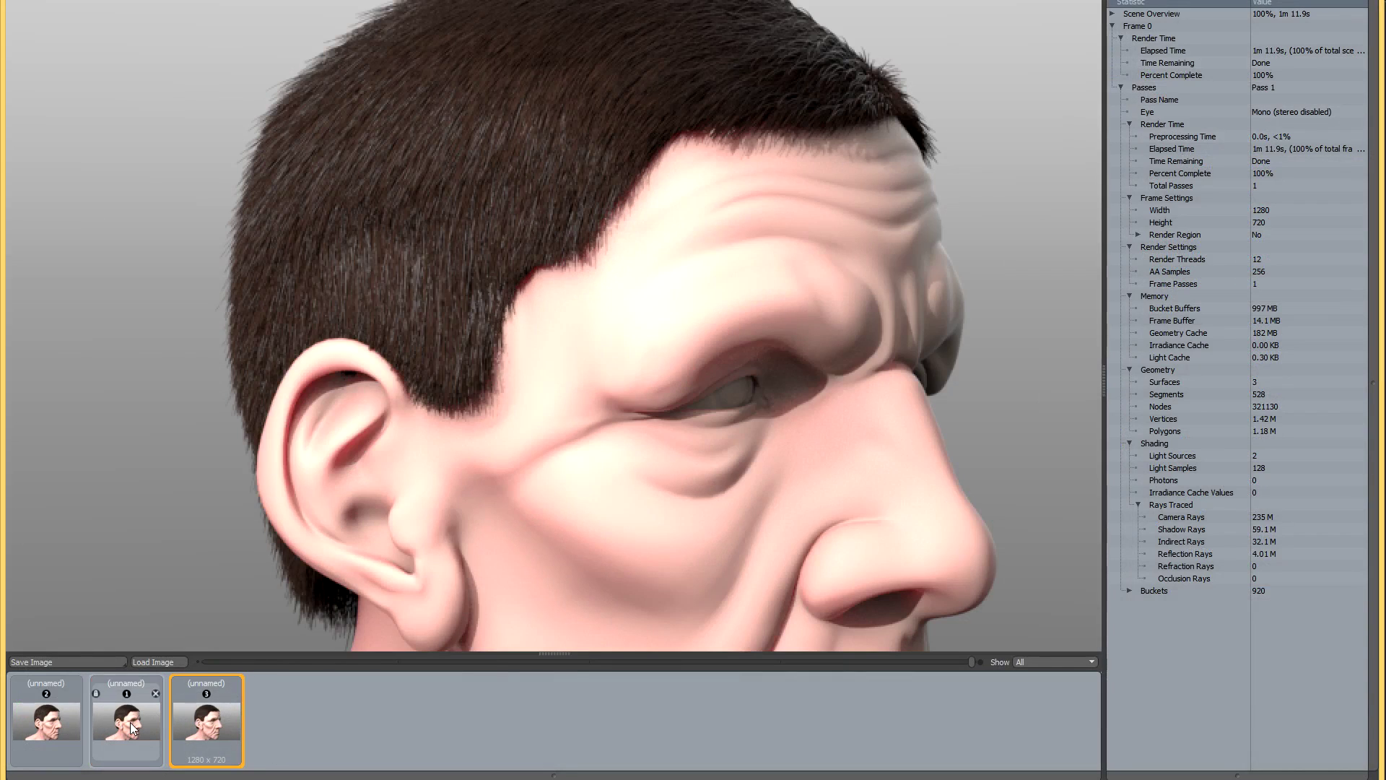
pyautogui.click(201, 728)
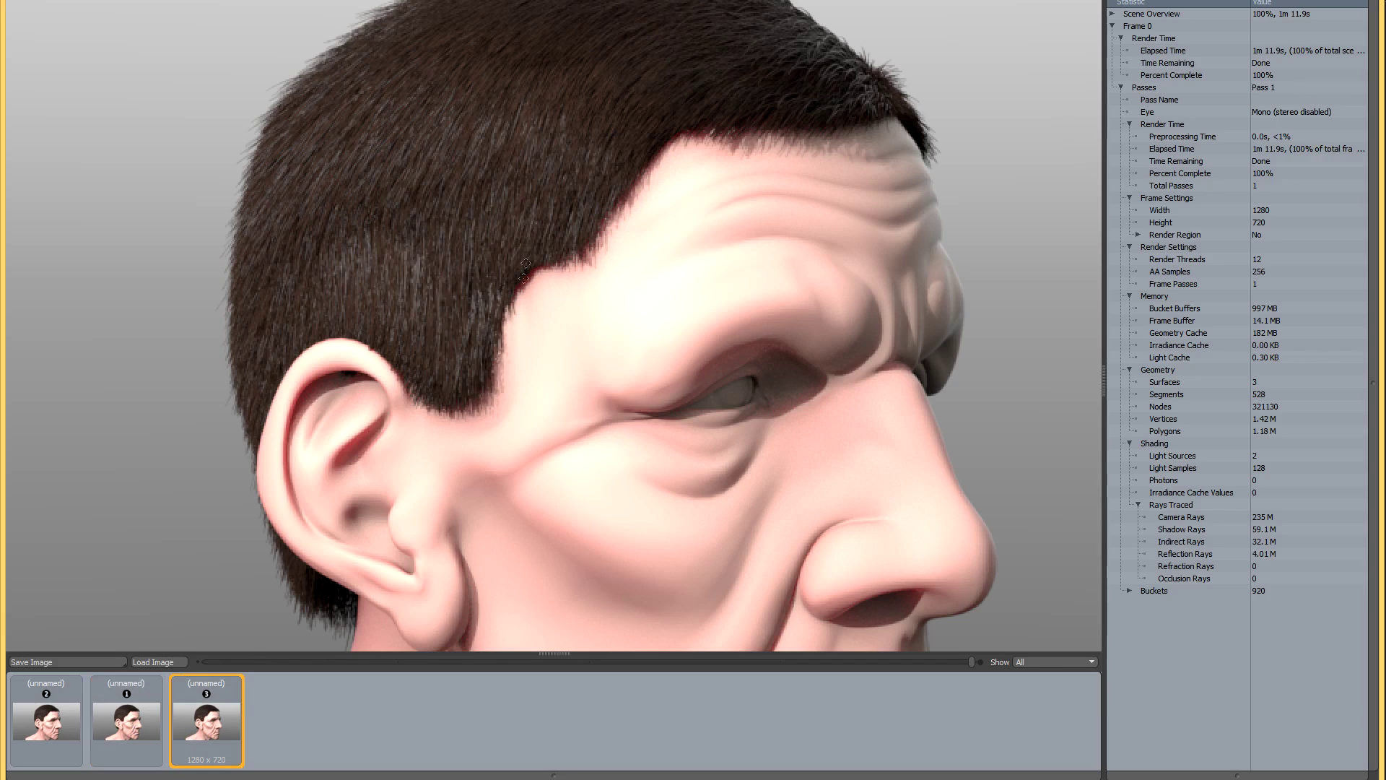
pyautogui.scroll(-3, 523, 282)
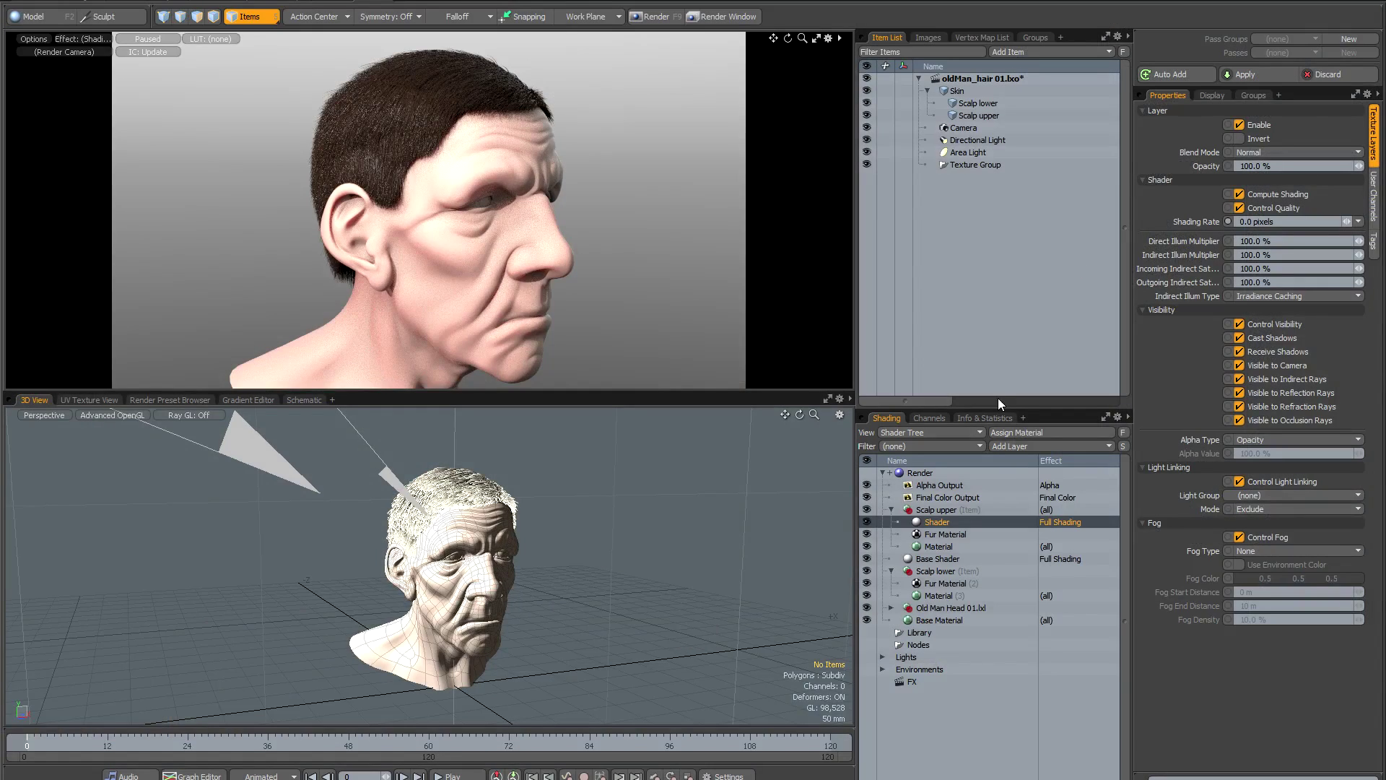
# Step: Set the render's Frame Passes to 2 and render the frame again
pyautogui.click(920, 472)
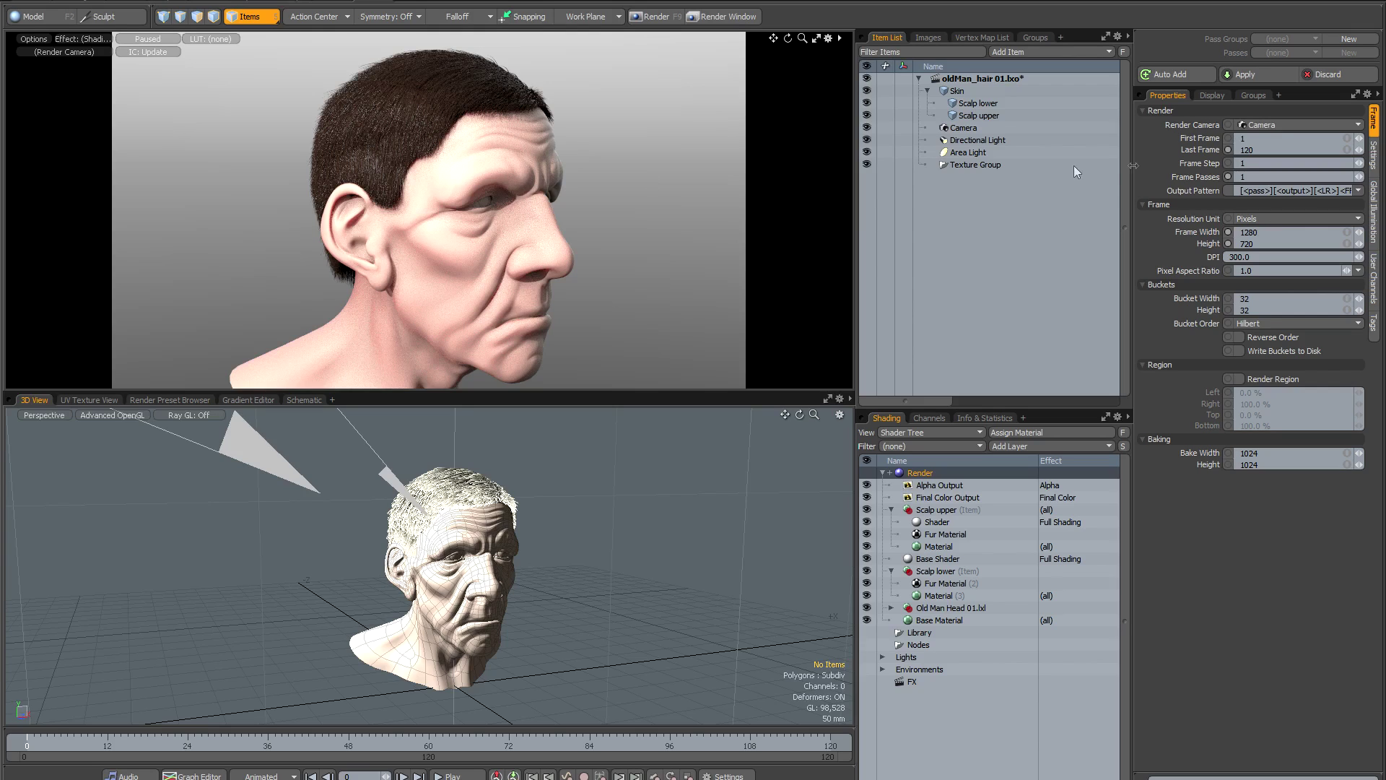
pyautogui.click(1359, 175)
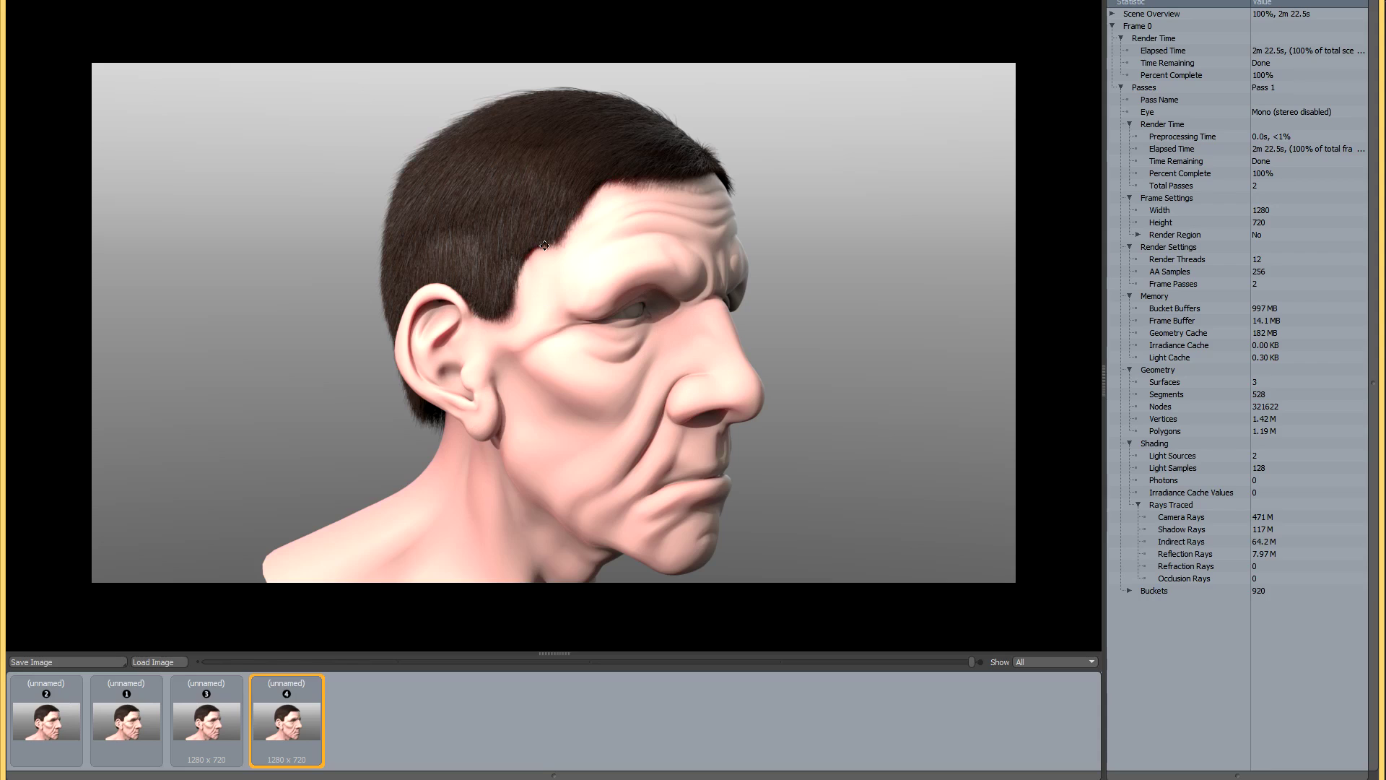
# Step: Compare the hair softness in the two-pass render and the single-pass render, at full view and up close
pyautogui.click(215, 719)
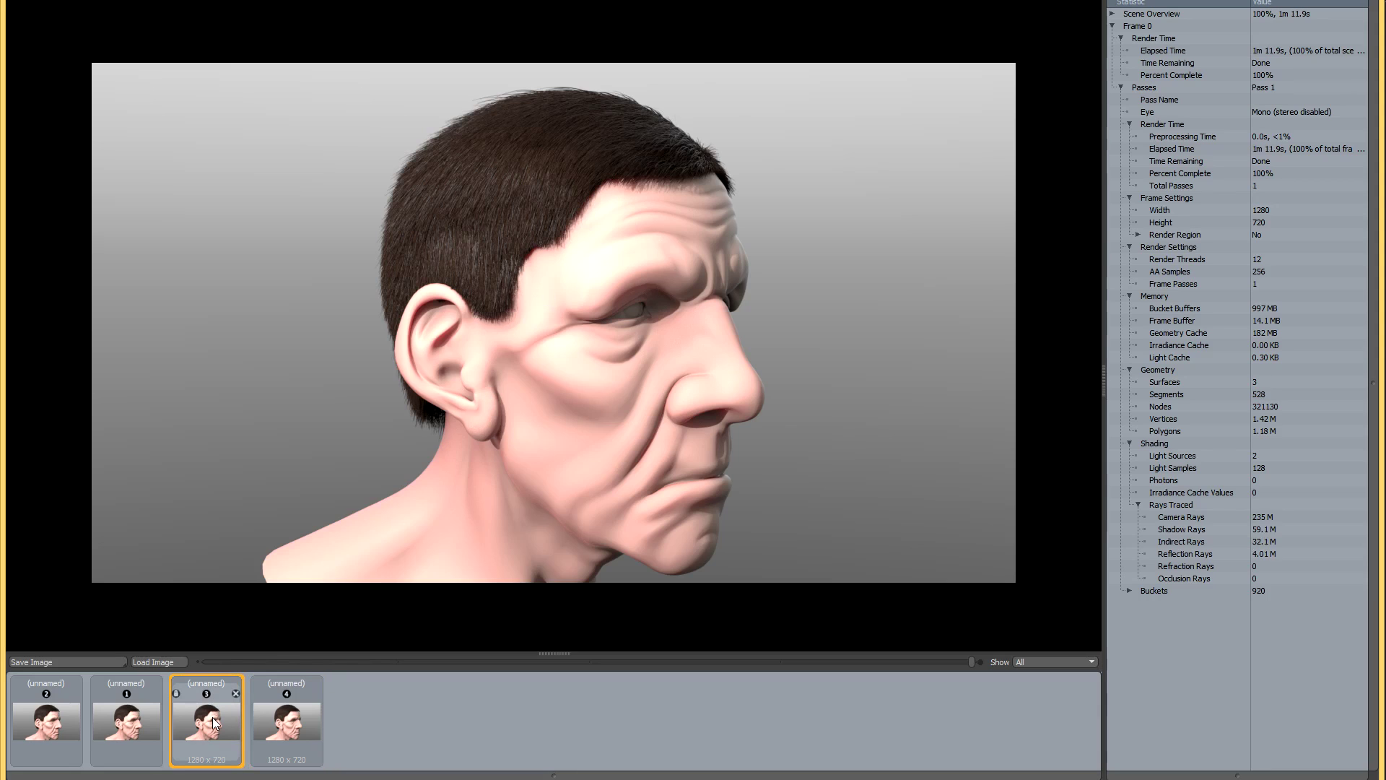
pyautogui.click(287, 724)
pyautogui.scroll(3, 503, 274)
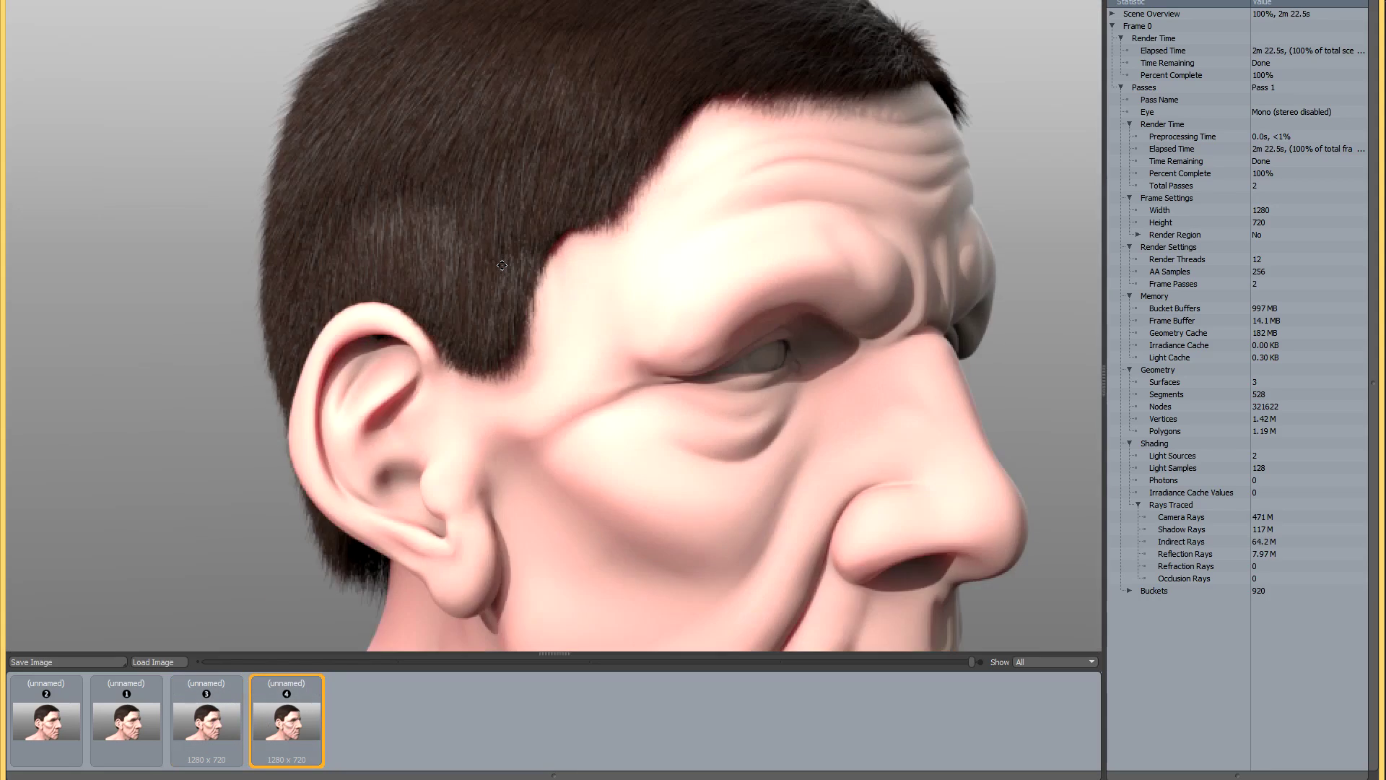
pyautogui.click(218, 719)
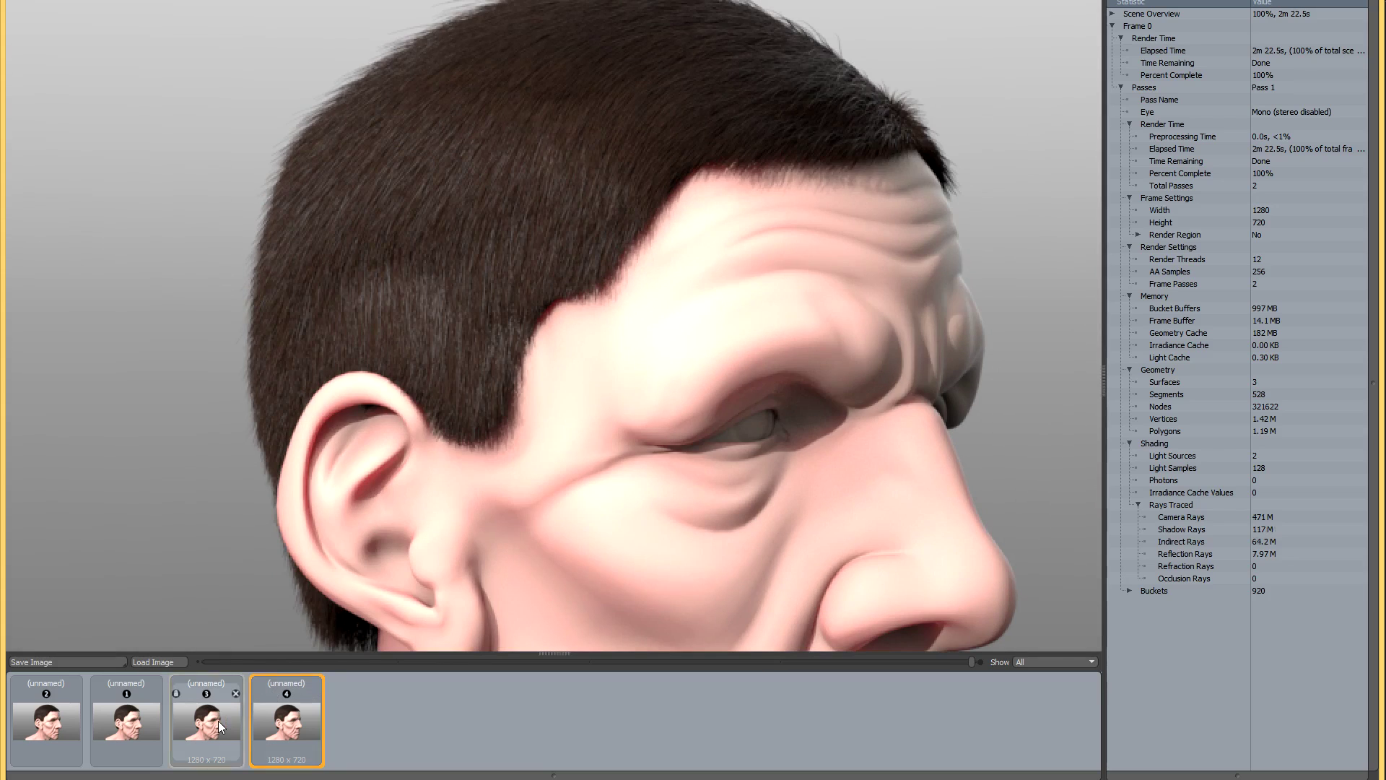
pyautogui.click(296, 729)
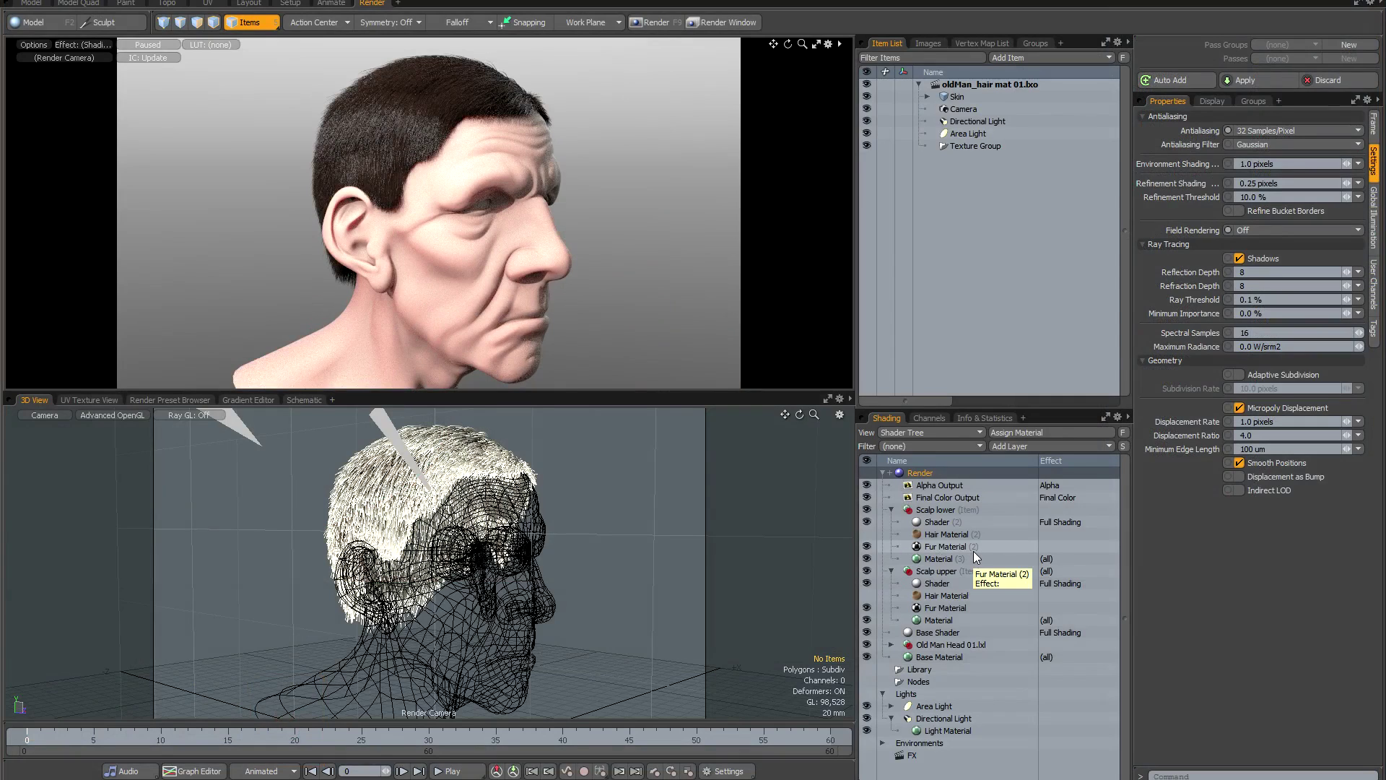
# Step: Look up Hair Material among the custom material layers and review the existing 32-sample render in the Render Window
pyautogui.click(1028, 448)
pyautogui.moveTo(1032, 517)
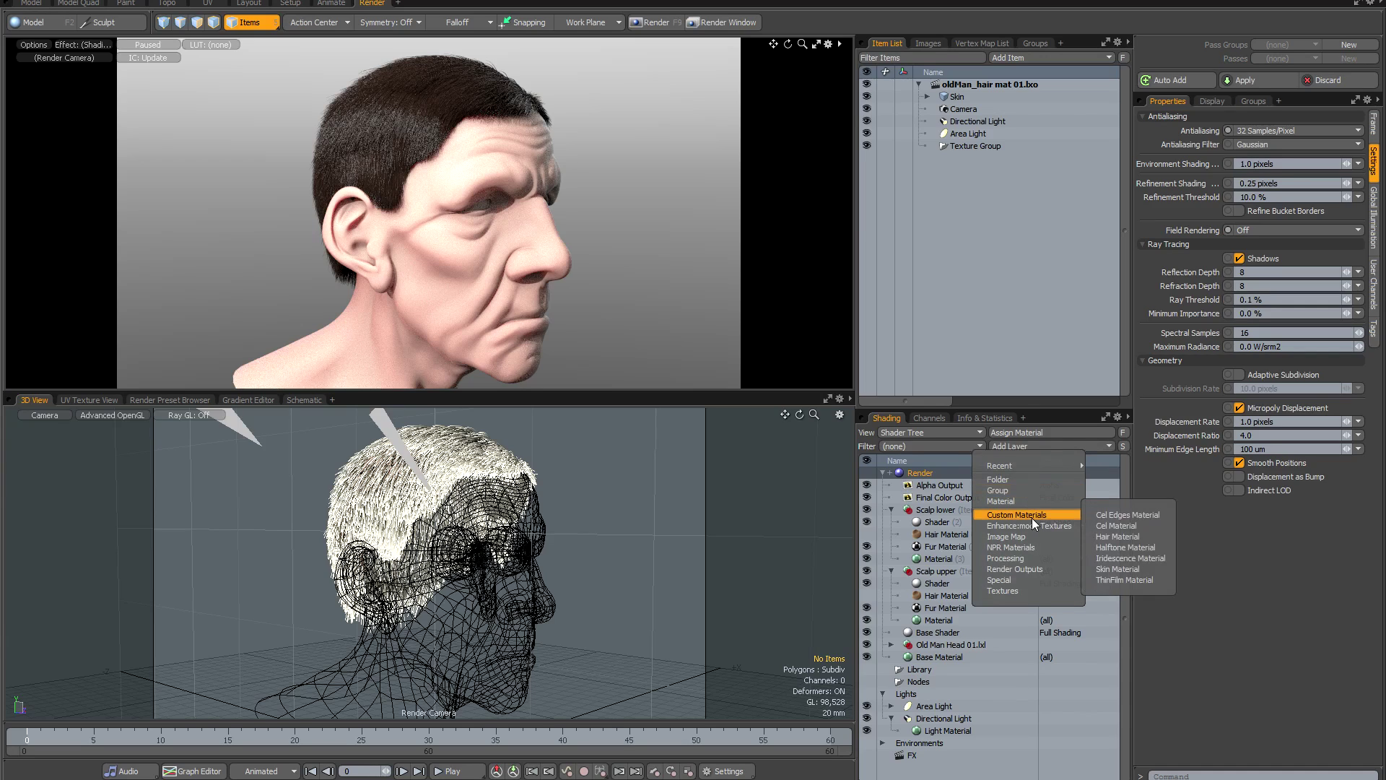
pyautogui.click(1243, 561)
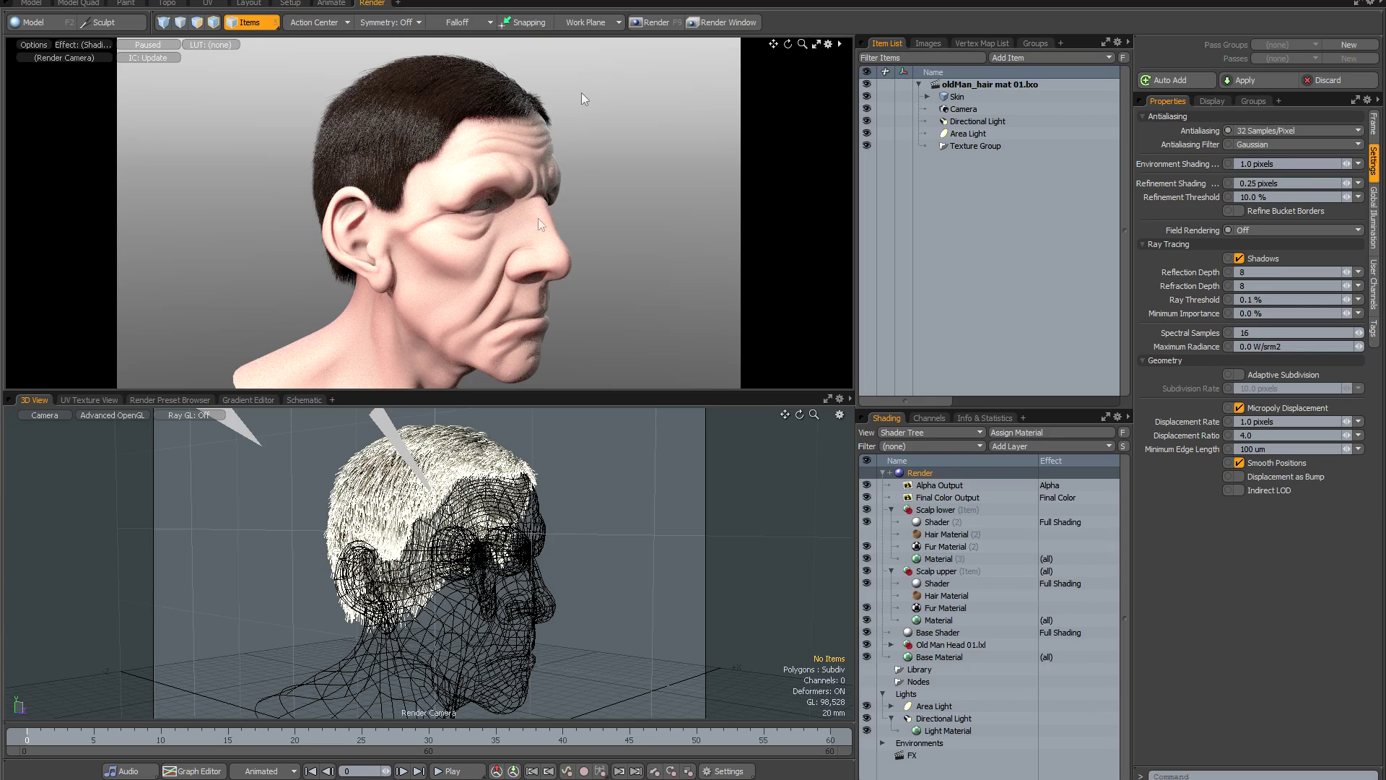
pyautogui.click(725, 21)
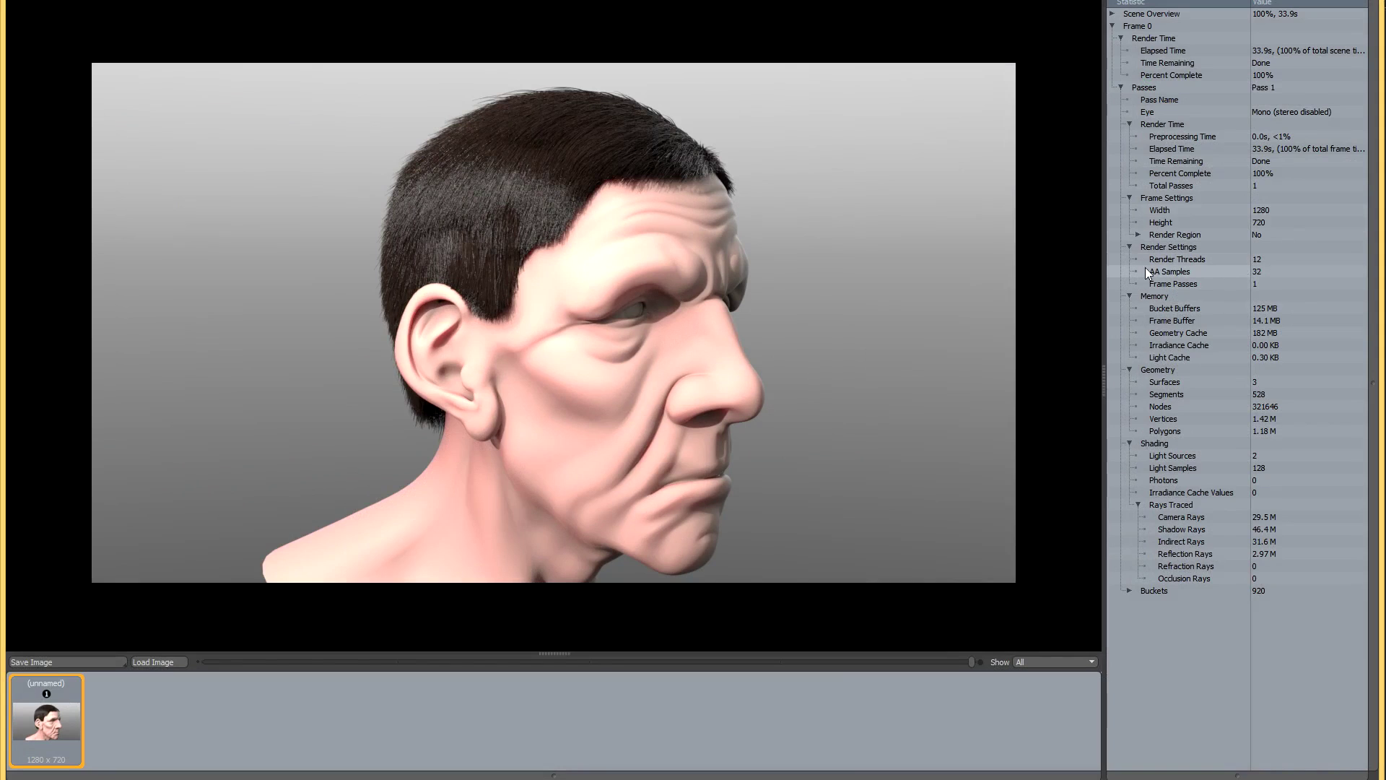
pyautogui.press('Escape')
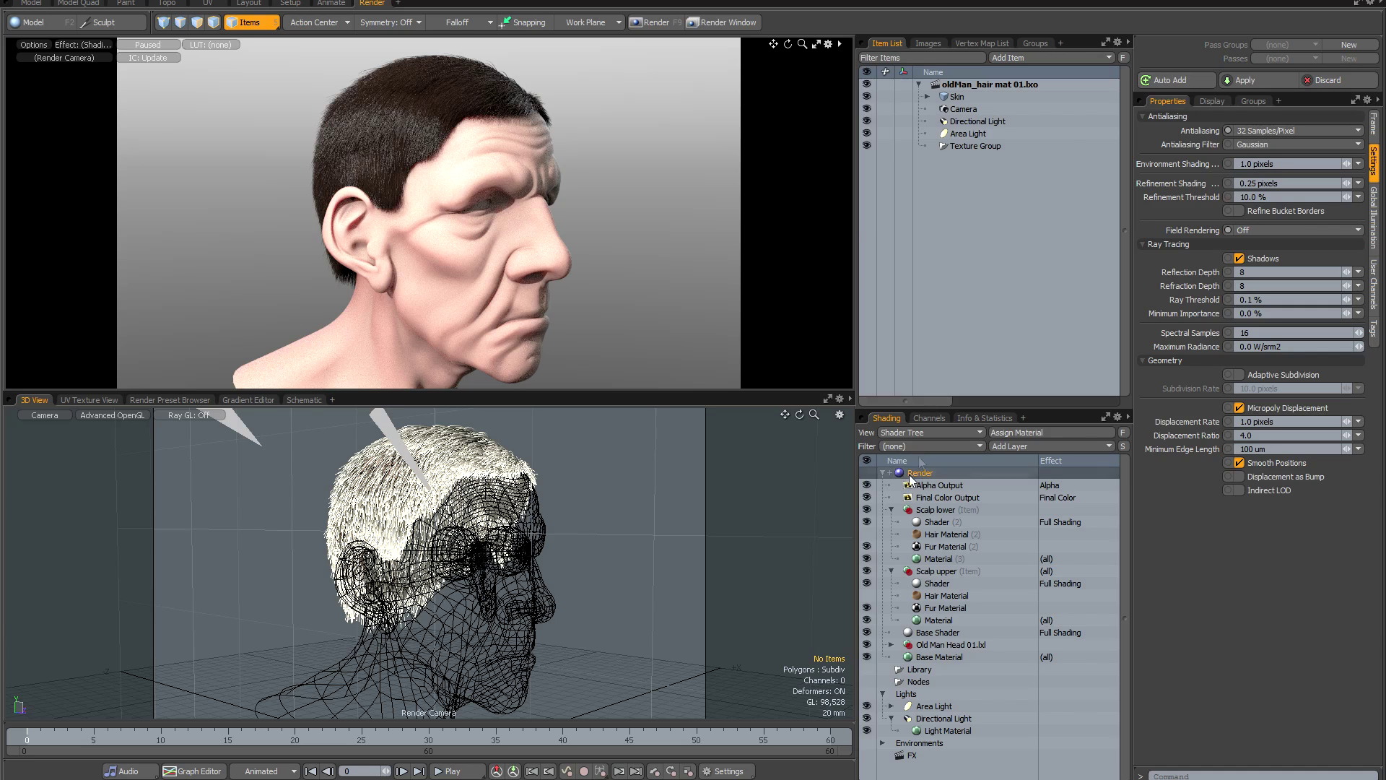
# Step: Enable the Hair Material layers of Scalp lower and Scalp upper, update the preview and render the frame
pyautogui.click(867, 534)
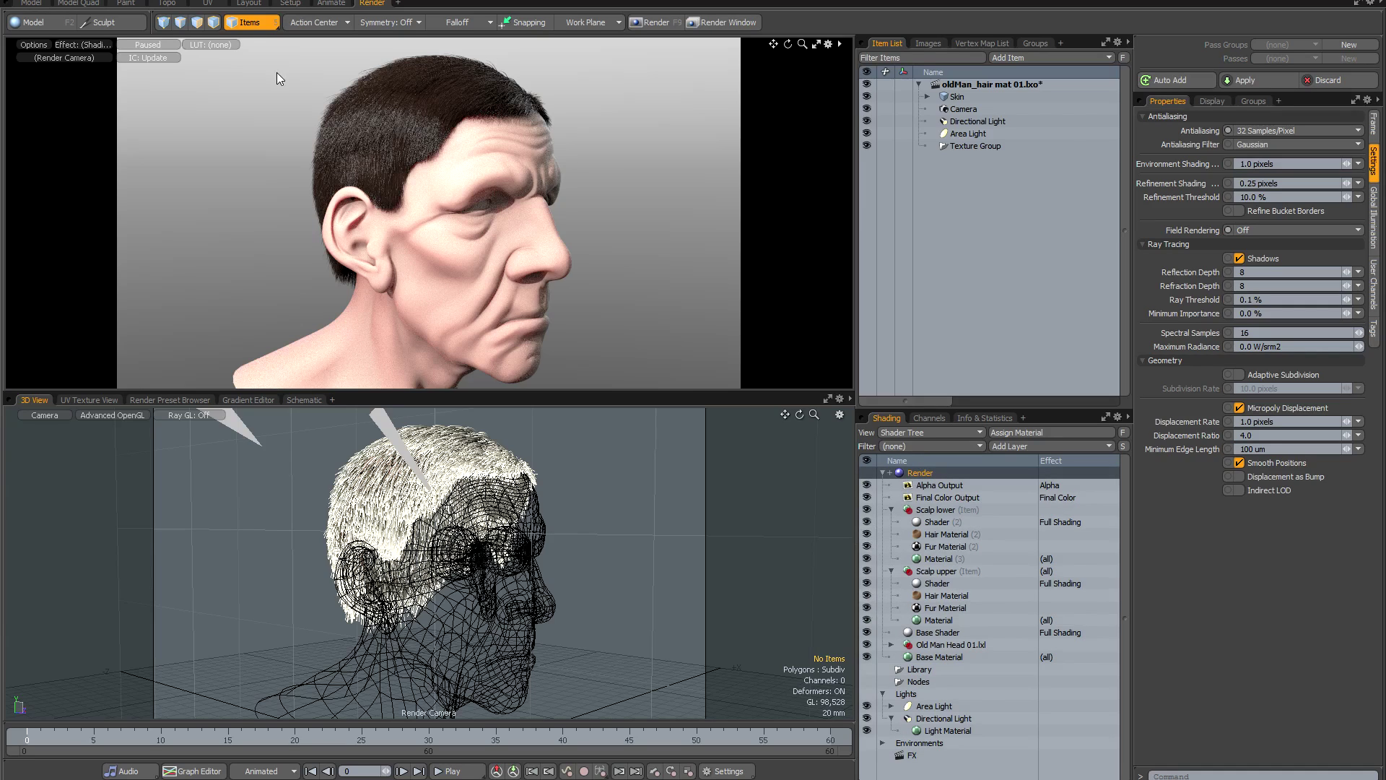
pyautogui.click(150, 45)
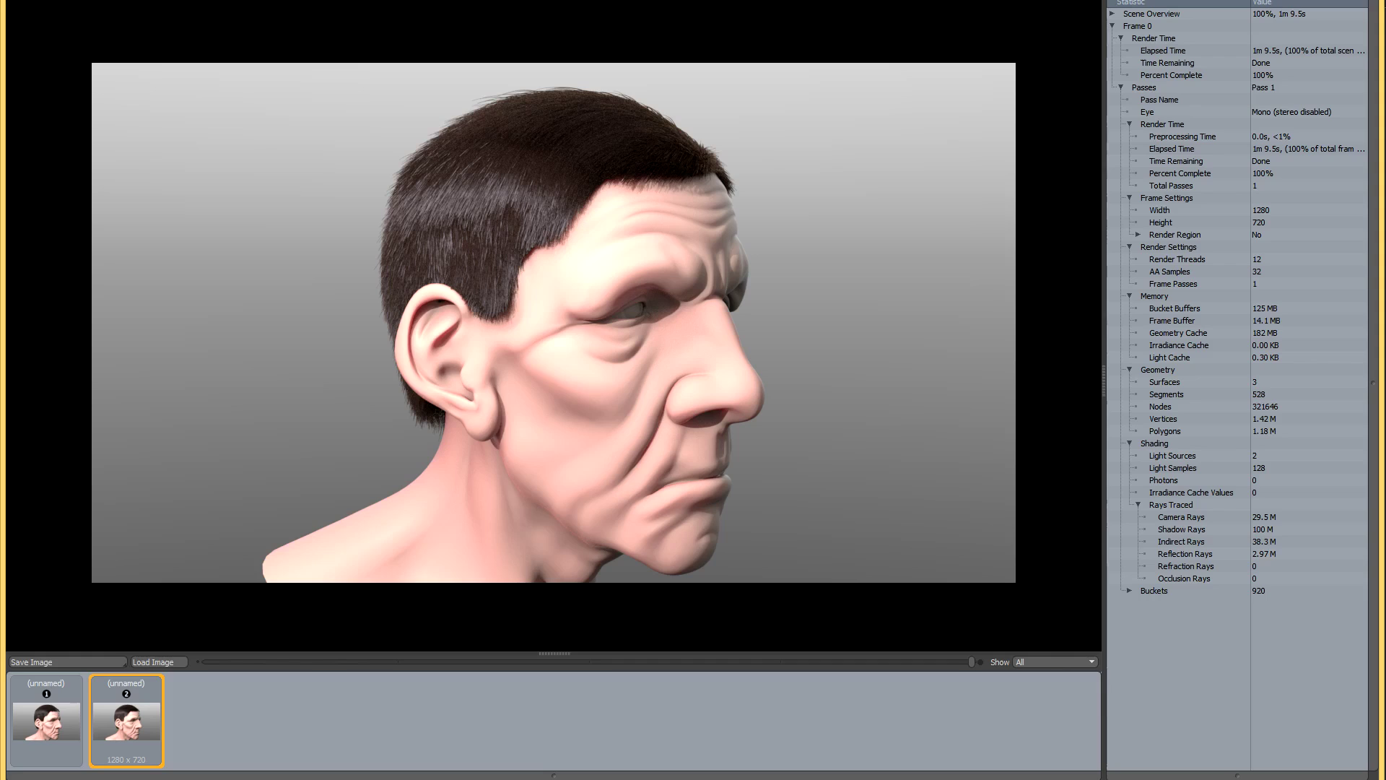
# Step: Compare the renders with and without the Hair Material, examining the hair highlights at full view and up close
pyautogui.click(60, 724)
pyautogui.click(119, 723)
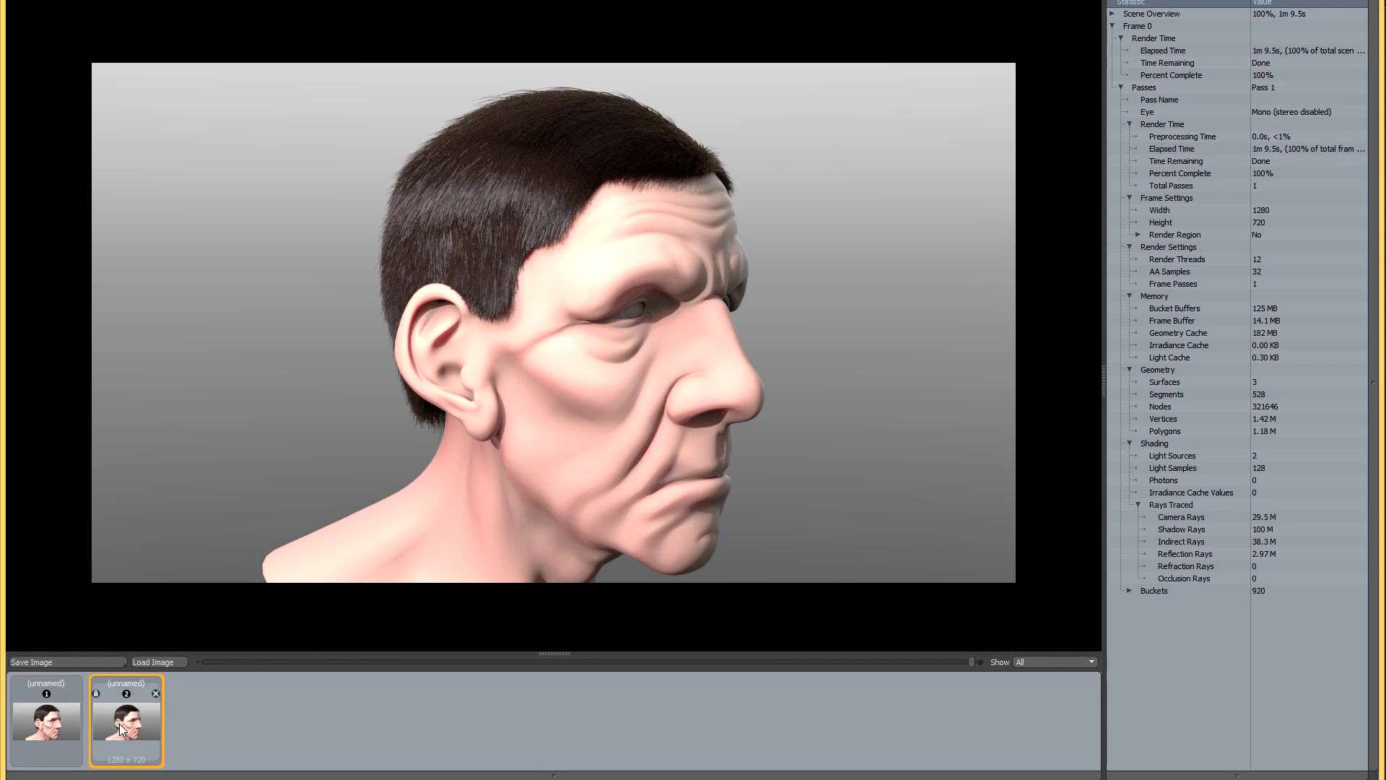
pyautogui.click(37, 730)
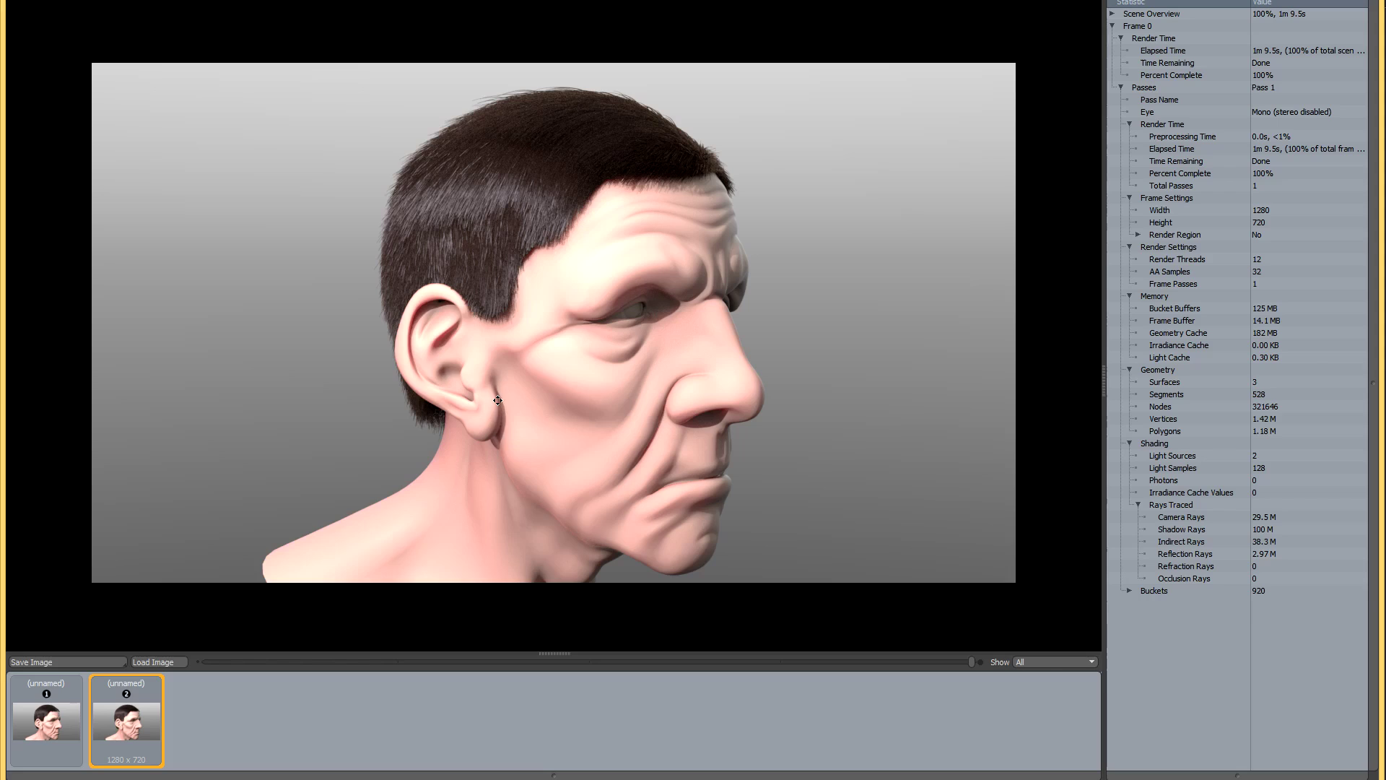
pyautogui.scroll(2, 534, 186)
pyautogui.moveTo(534, 186); pyautogui.dragTo(530, 232, button='middle')
pyautogui.click(51, 727)
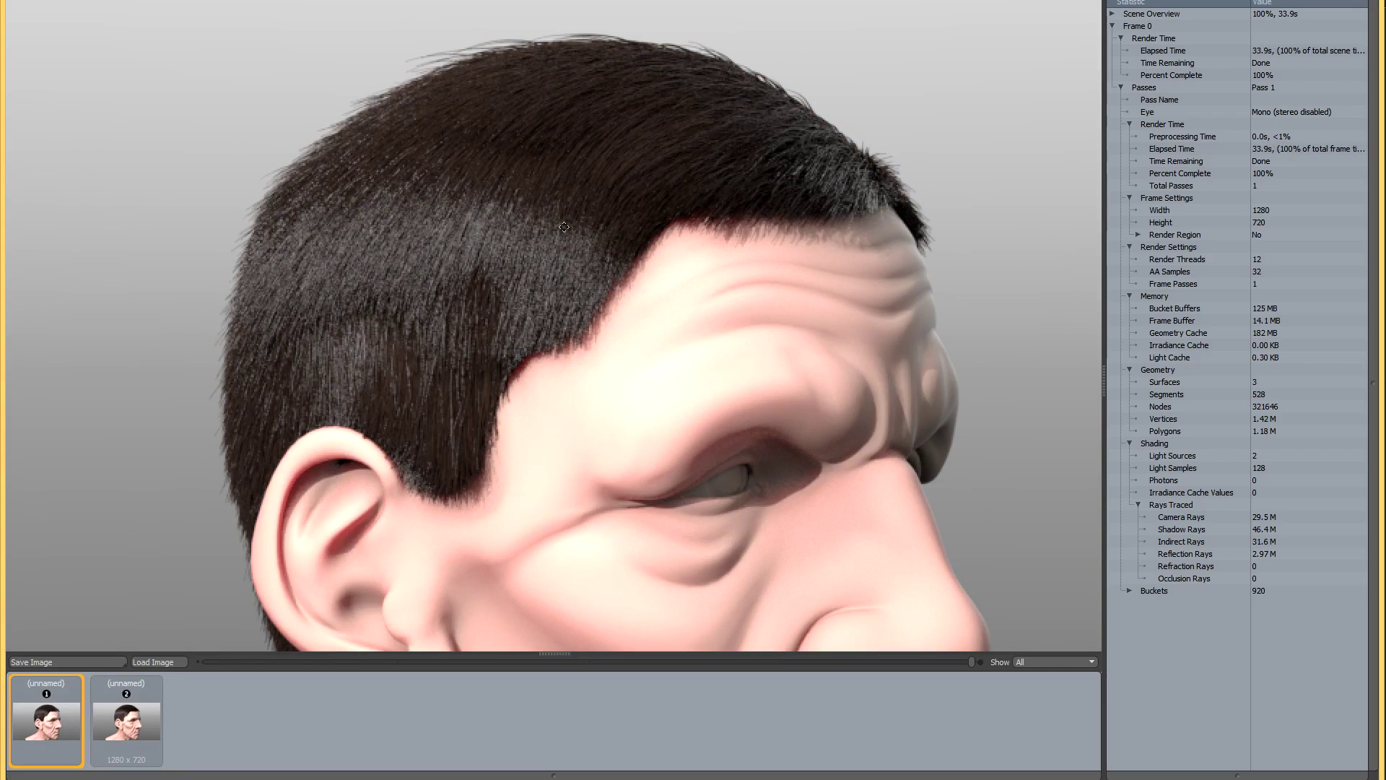
pyautogui.click(133, 722)
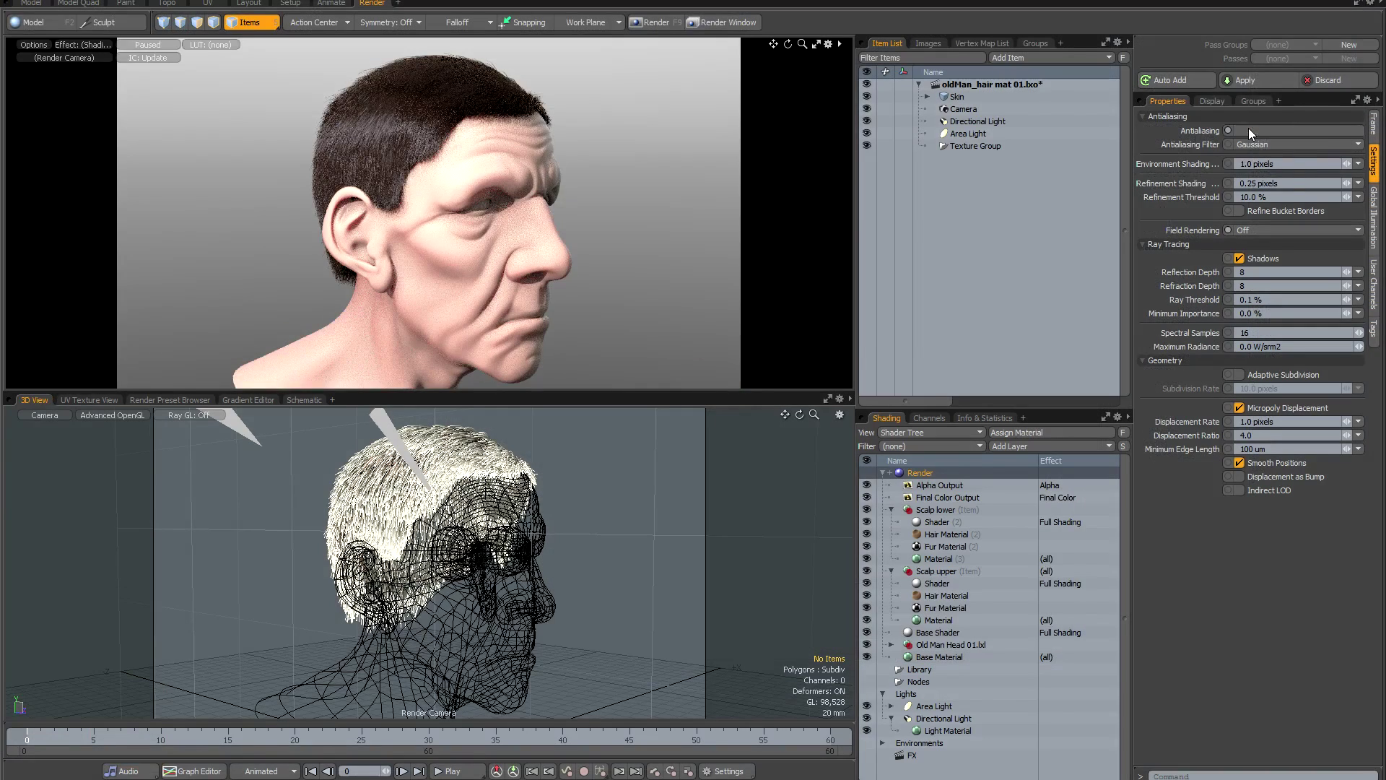
# Step: Set antialiasing to 256 Samples/Pixel, render the frame with the Hair Material and examine the hair up close
pyautogui.click(1249, 128)
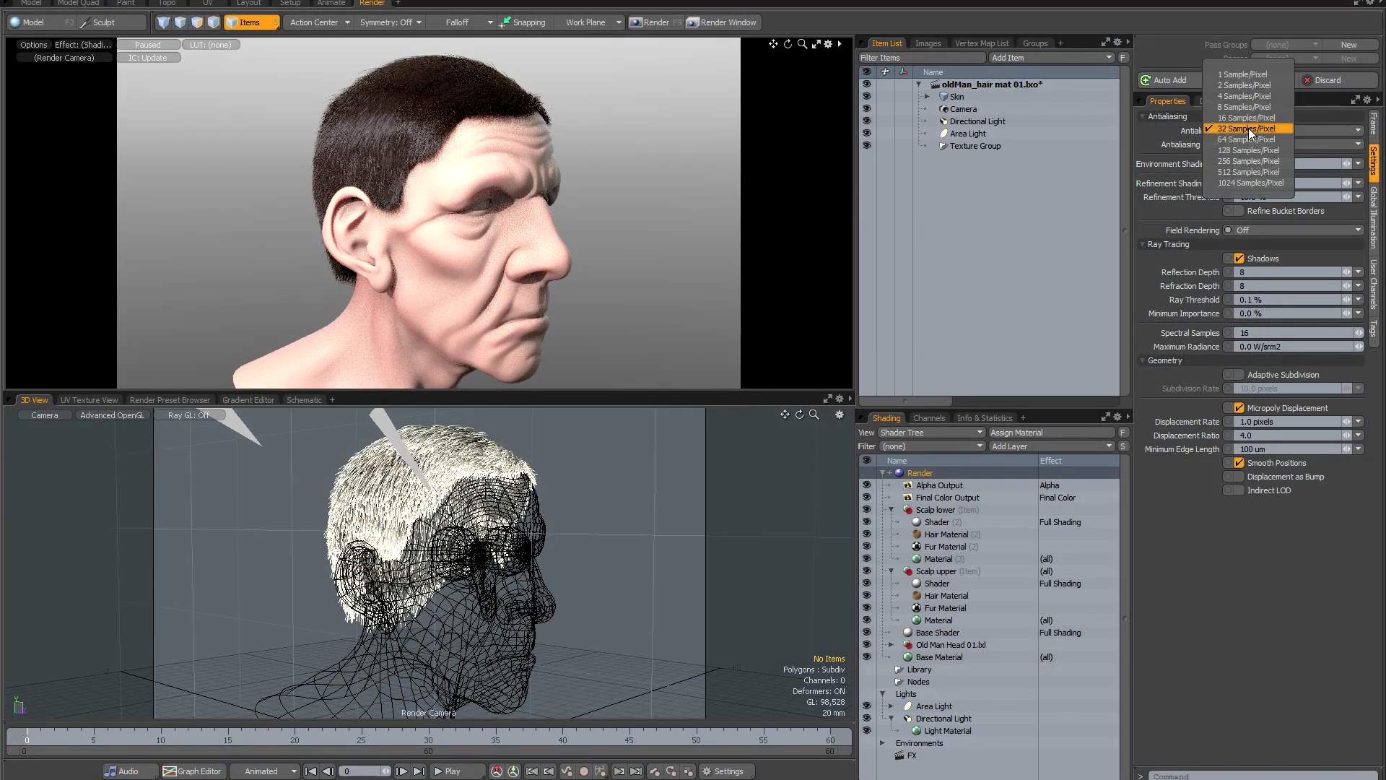
pyautogui.click(1251, 161)
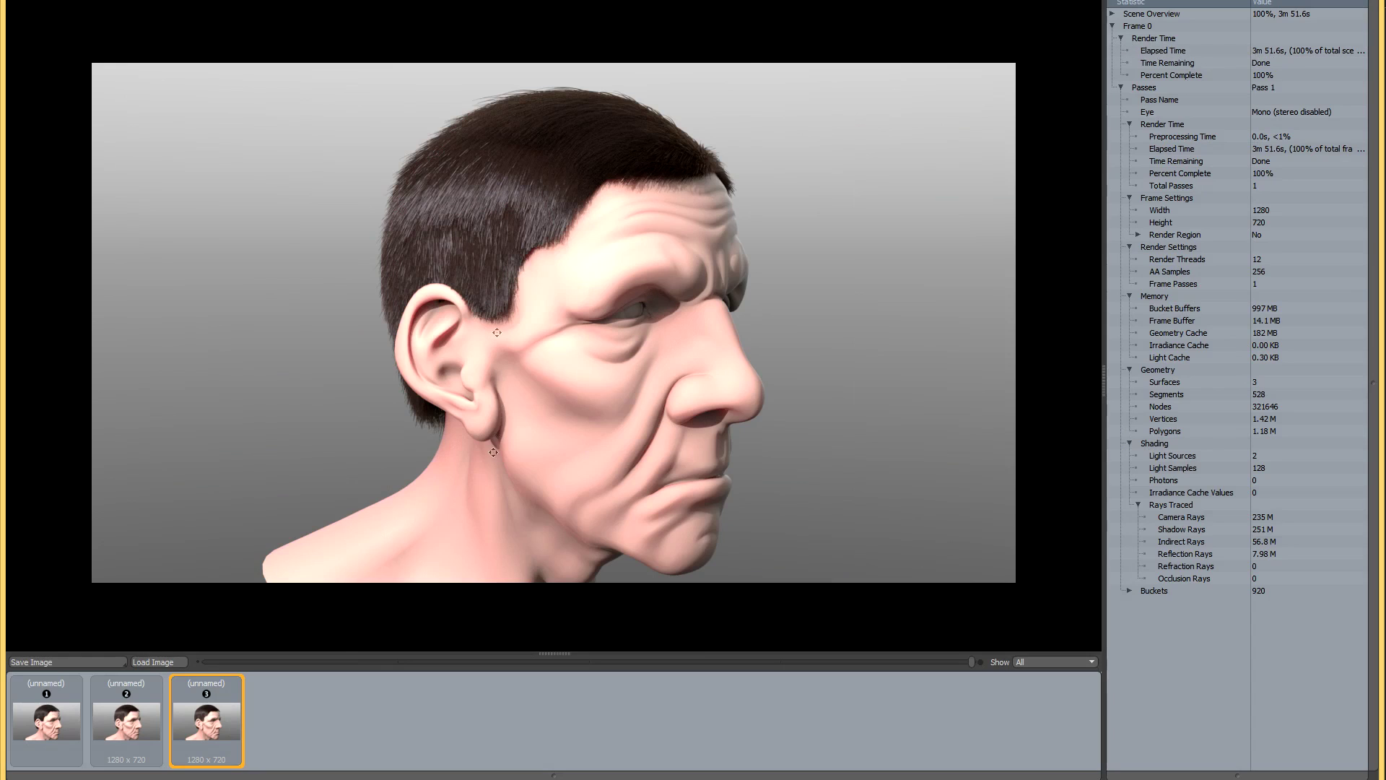
pyautogui.scroll(3, 521, 250)
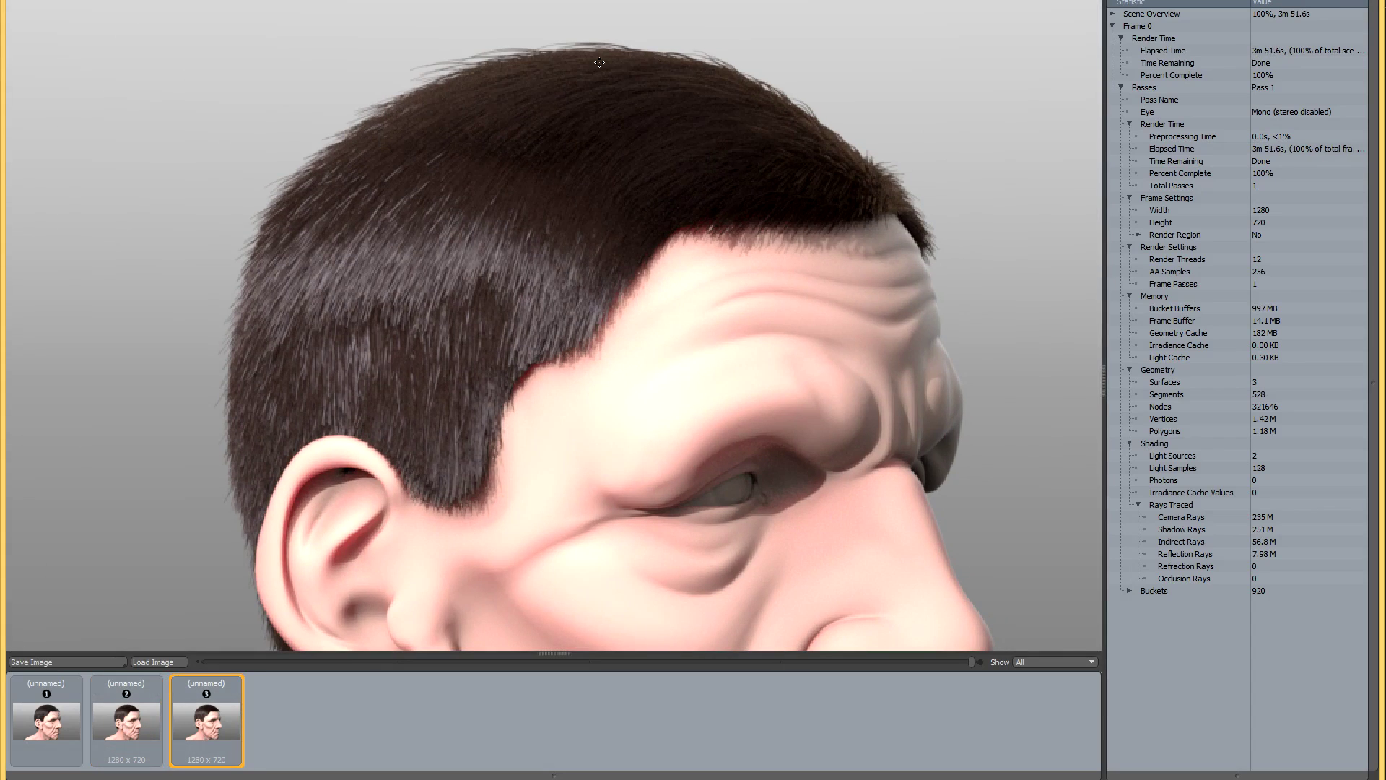
pyautogui.scroll(-3, 556, 132)
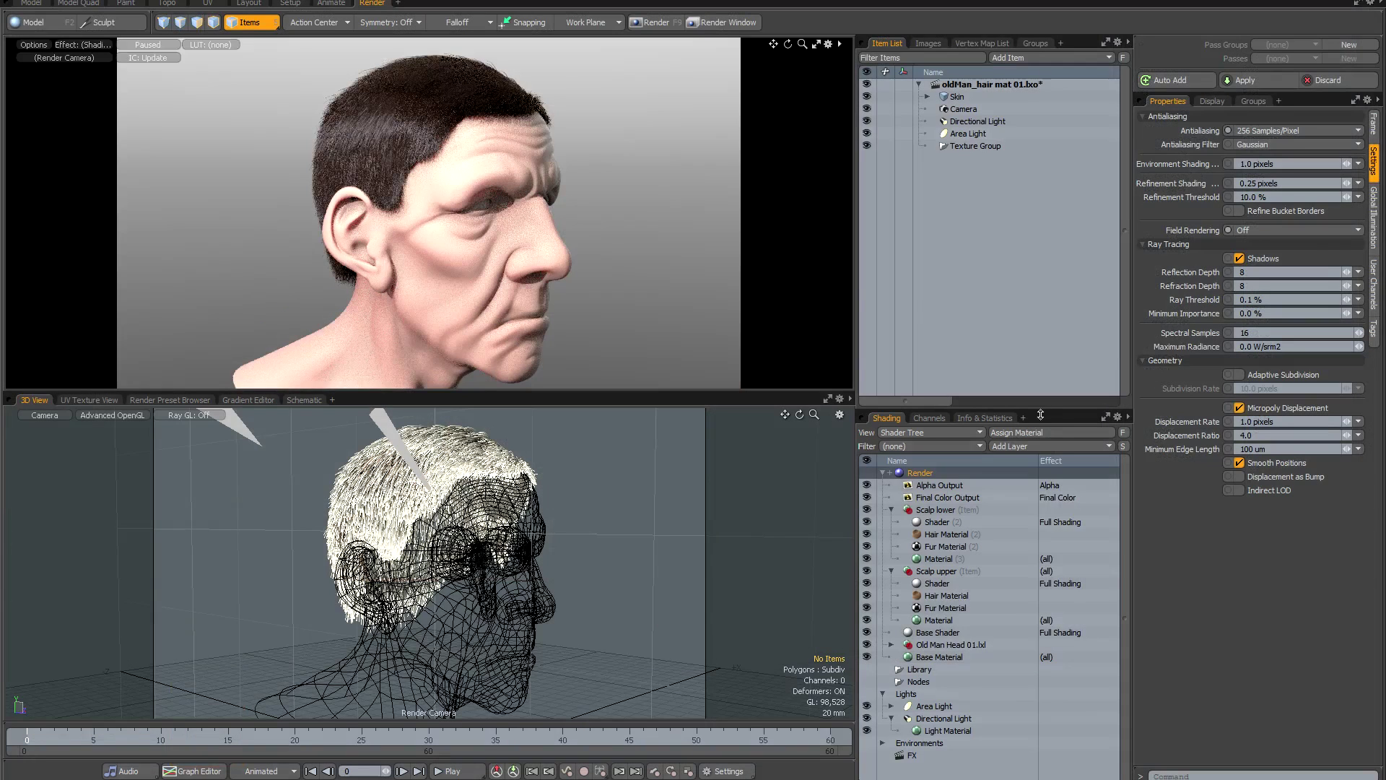
# Step: Disable the Hair Material layers of Scalp lower and Scalp upper, and render the frame with Frame Passes set to 2
pyautogui.click(866, 534)
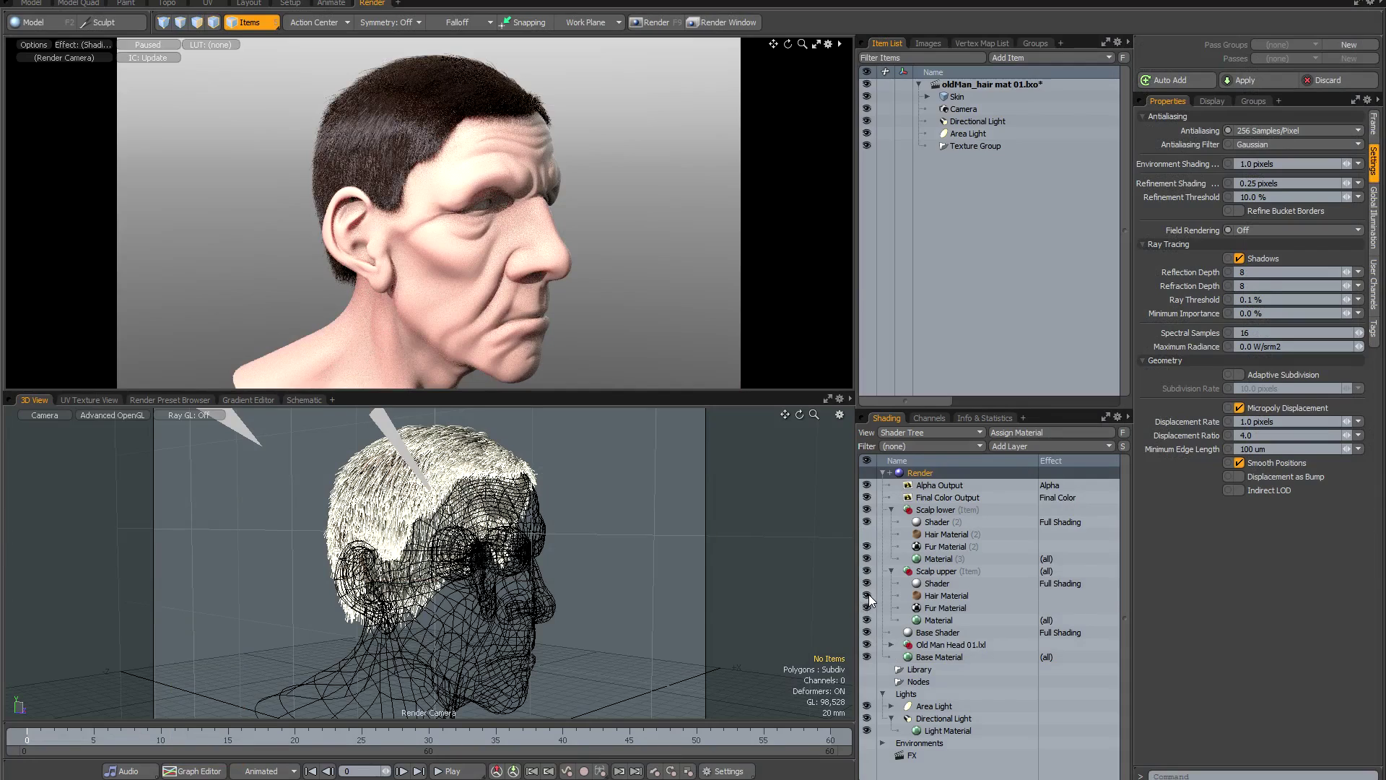
pyautogui.click(1373, 124)
pyautogui.click(1360, 183)
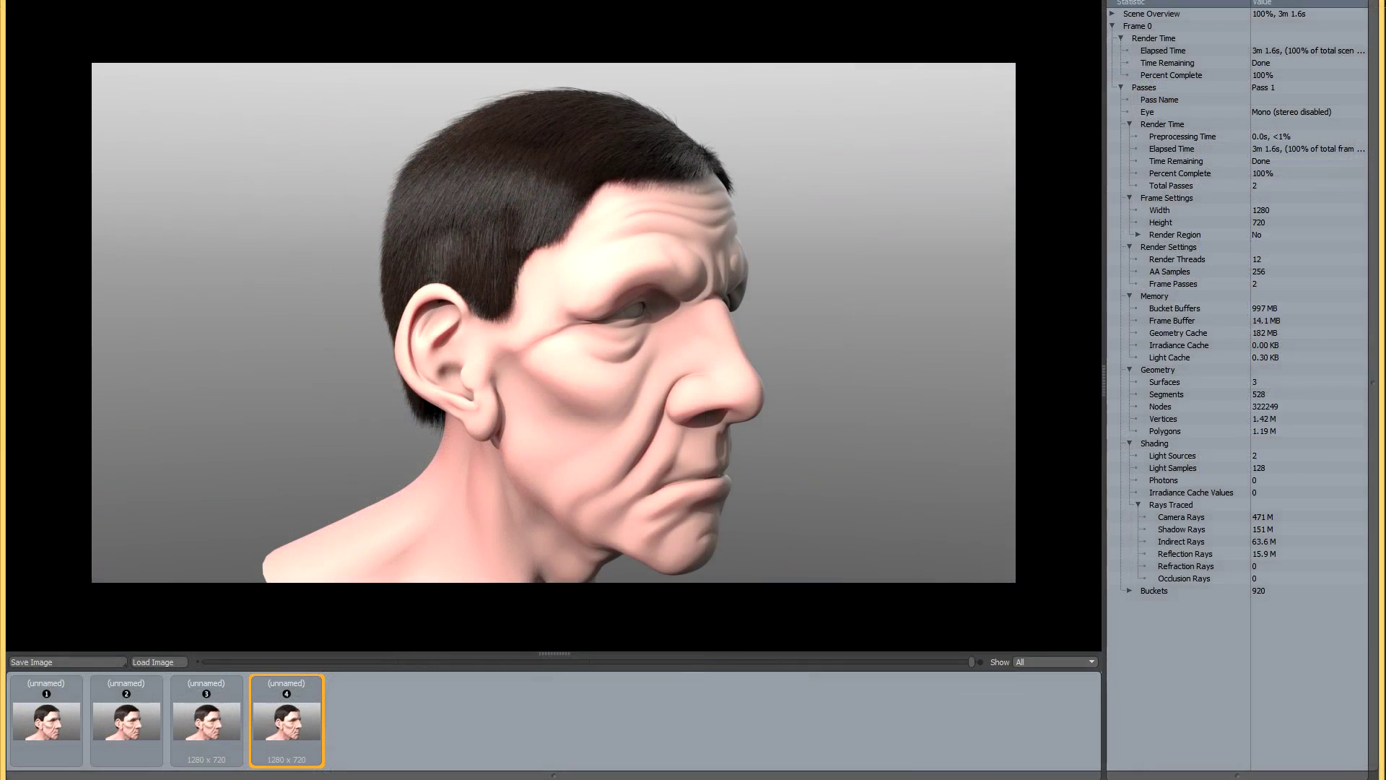
# Step: Compare the single-pass Hair Material render with the two-frame-pass render, examining the hair up close, the full view and the render times
pyautogui.scroll(3, 578, 143)
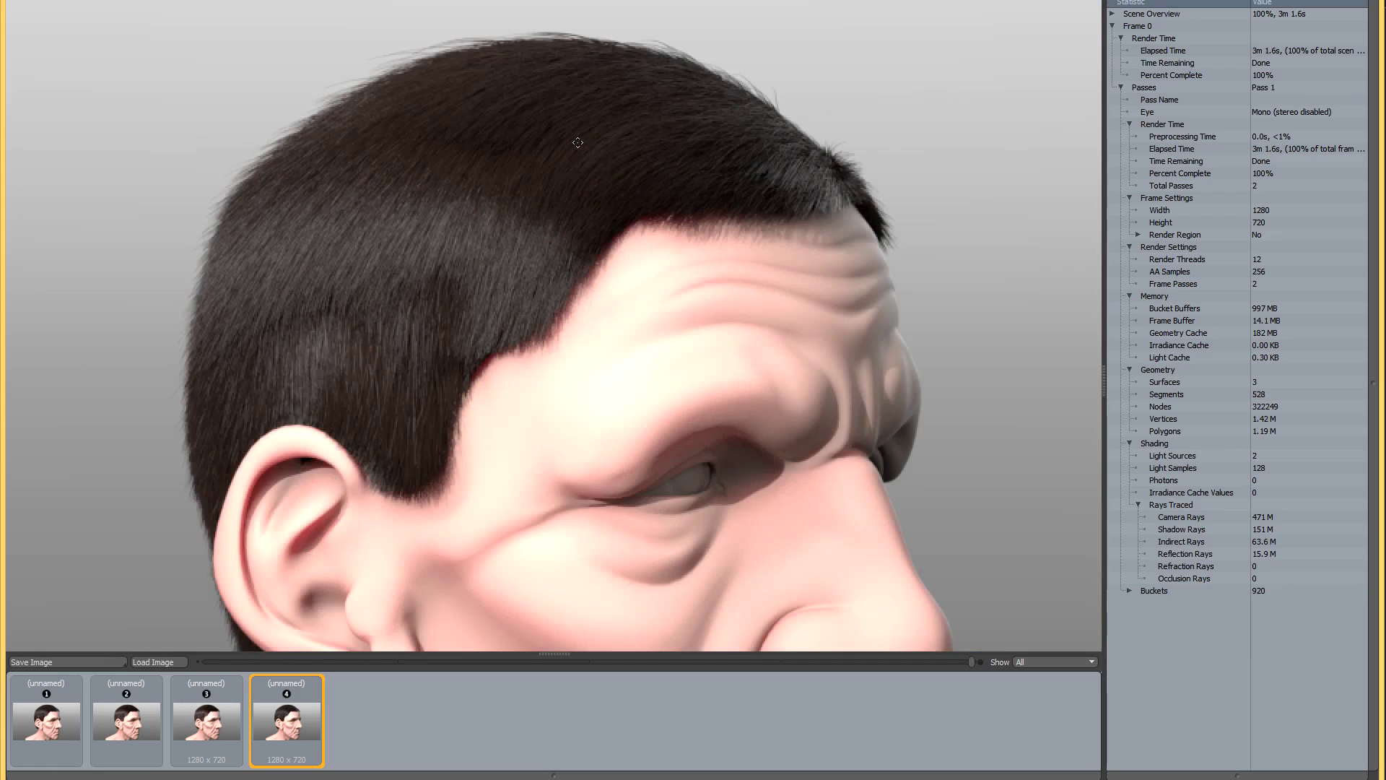
pyautogui.moveTo(228, 705)
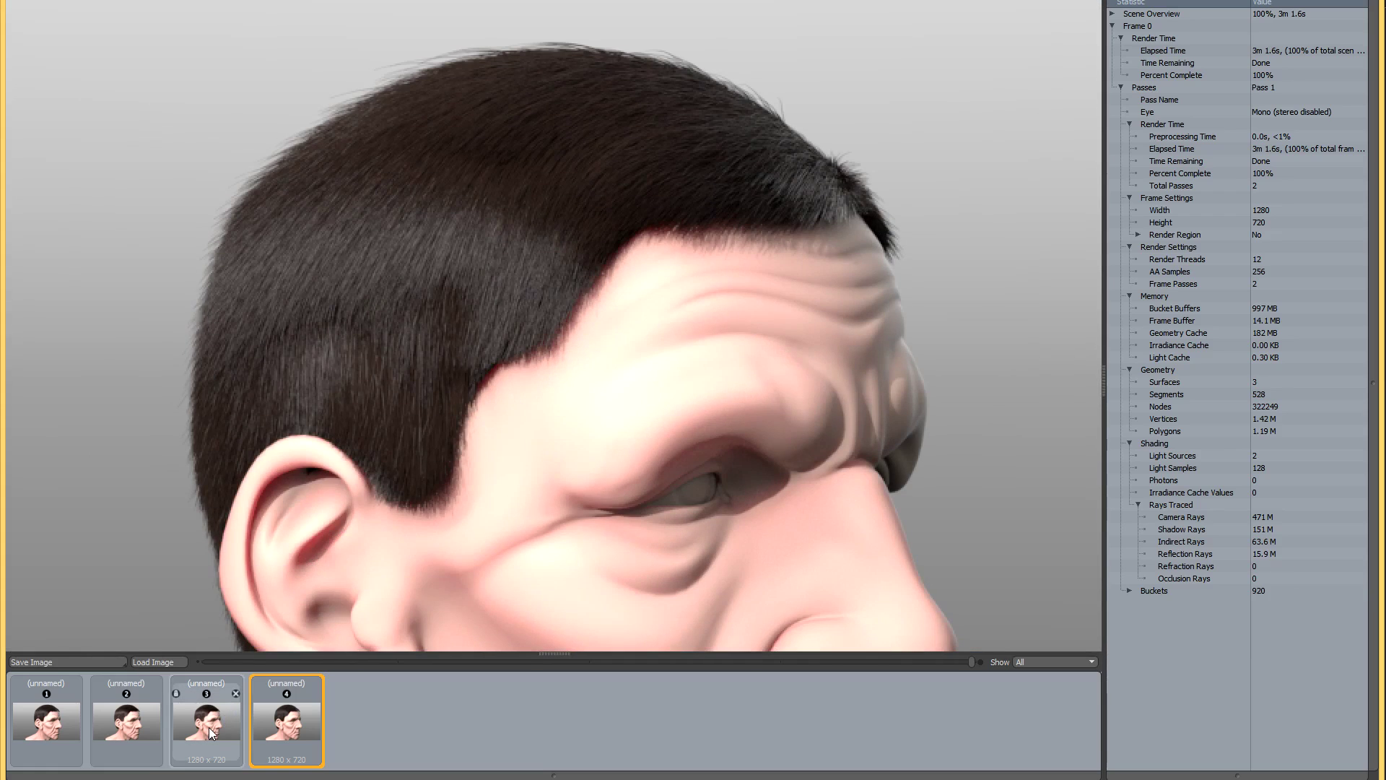
pyautogui.click(209, 726)
pyautogui.click(282, 724)
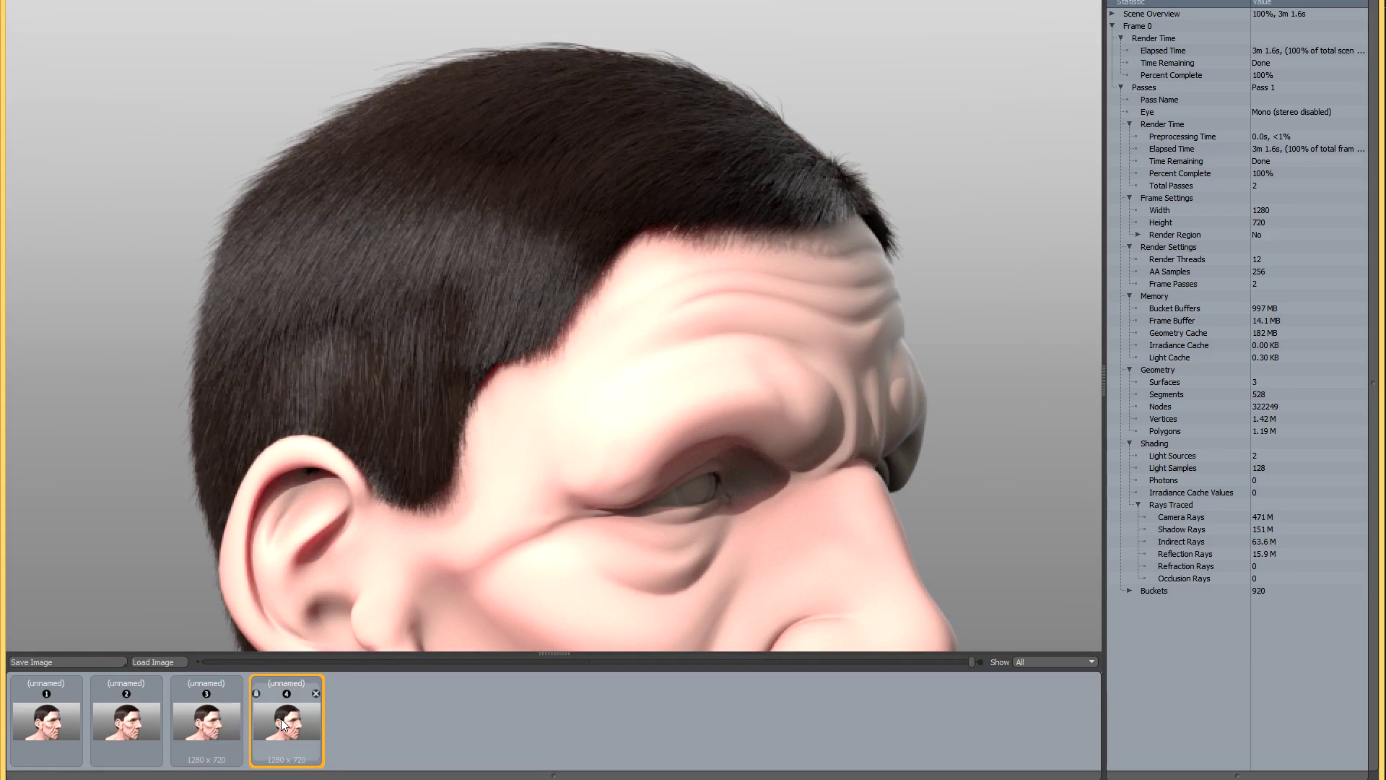
pyautogui.click(192, 730)
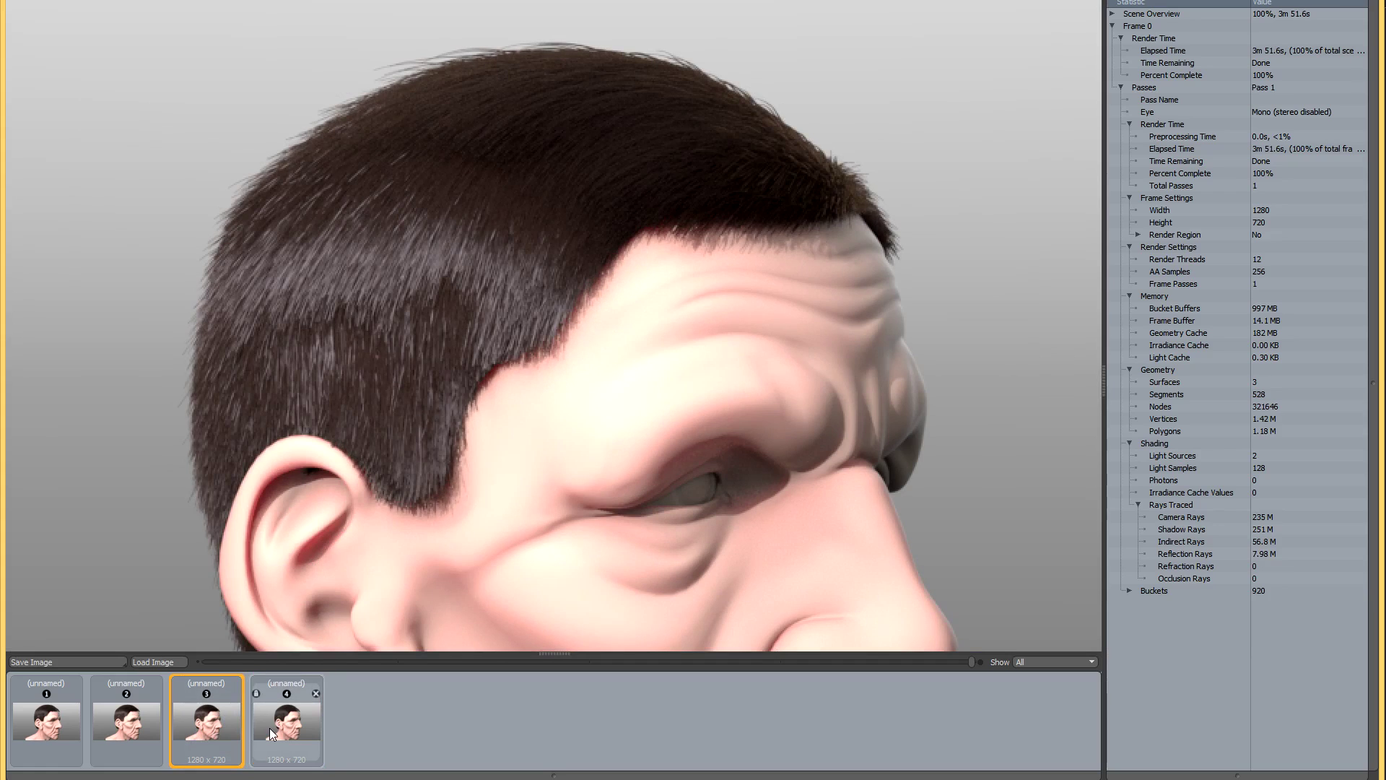
pyautogui.click(288, 726)
pyautogui.click(218, 725)
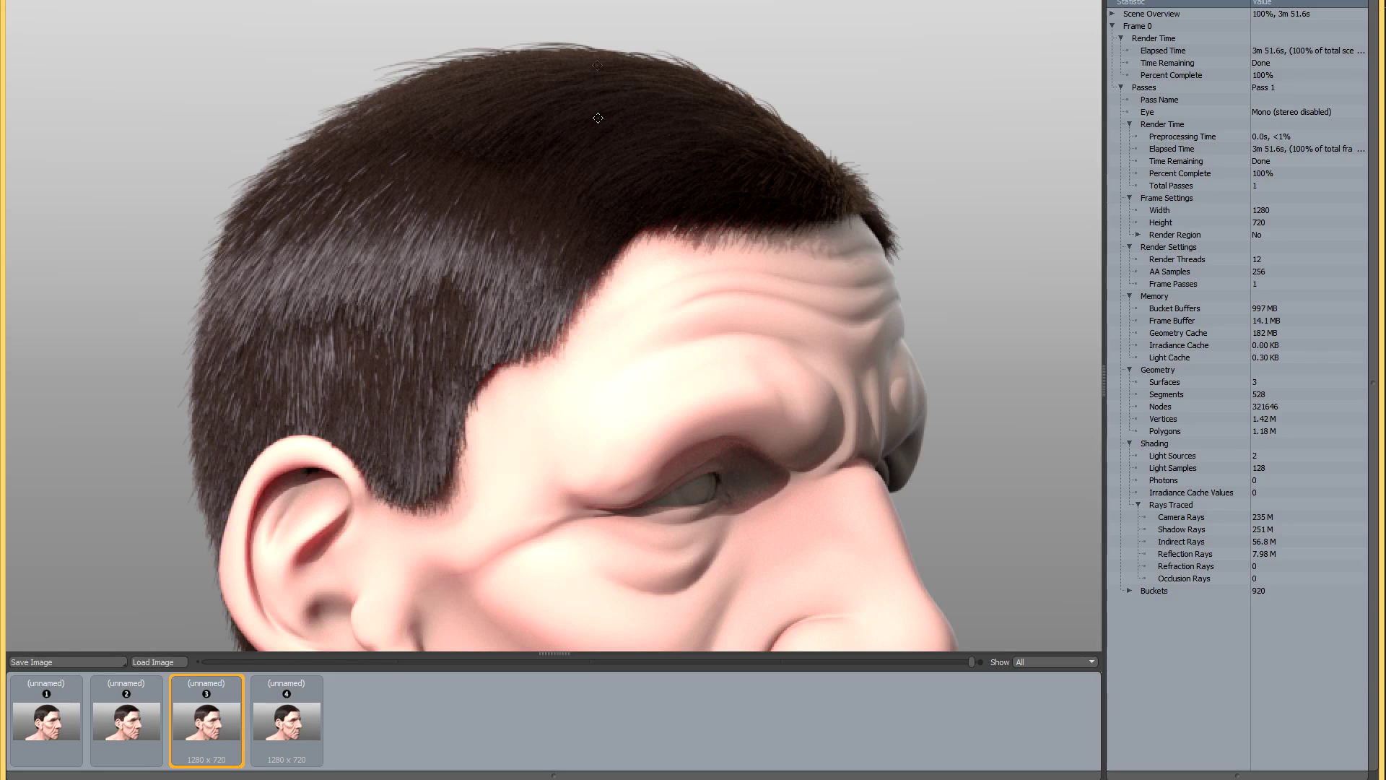
pyautogui.click(316, 706)
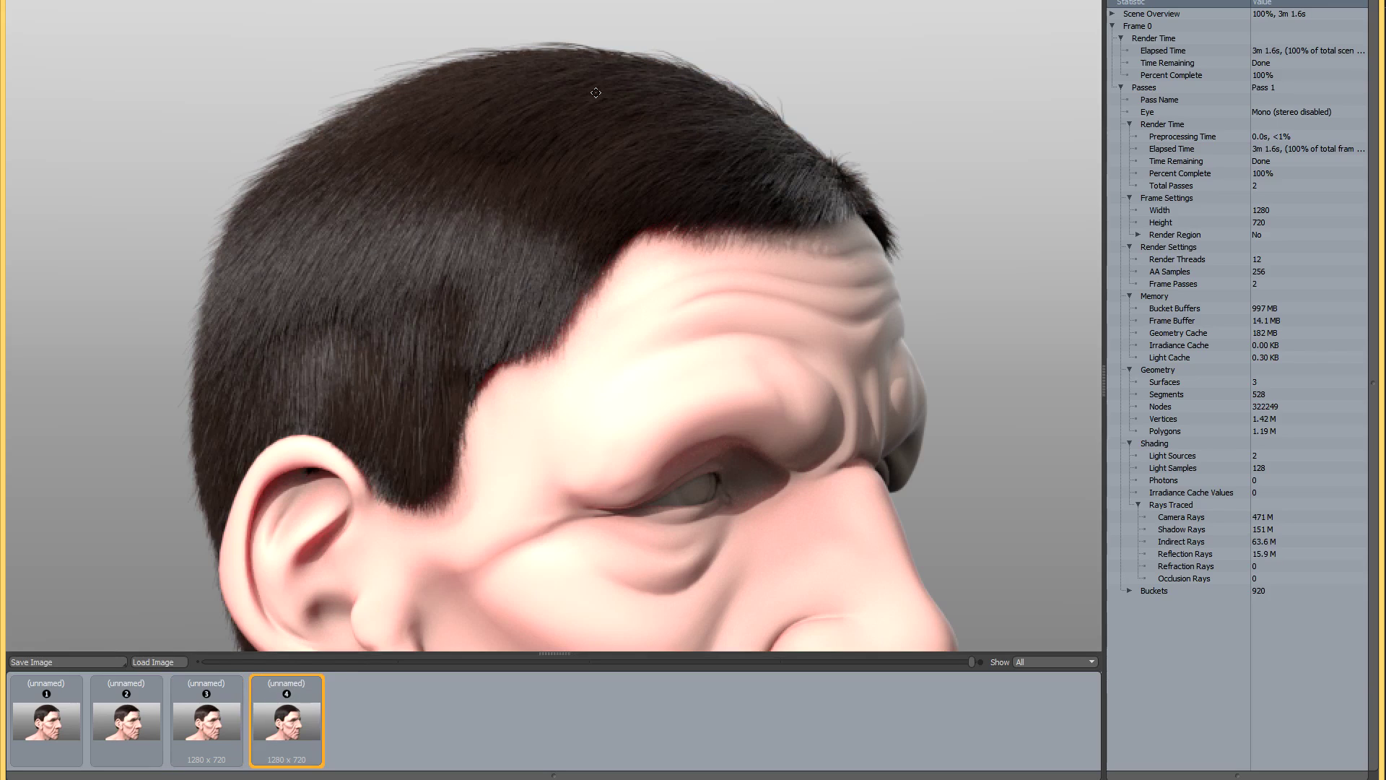
pyautogui.scroll(-2, 496, 113)
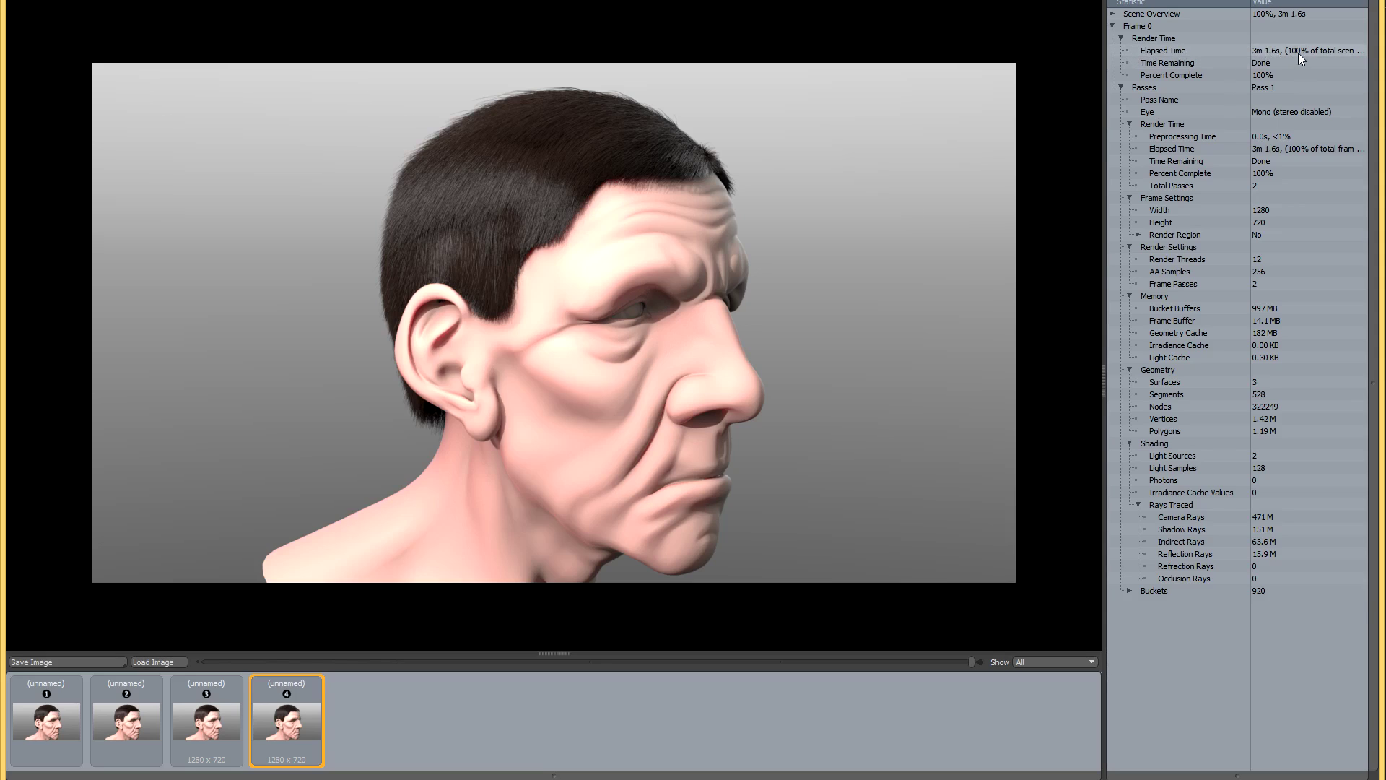
pyautogui.click(210, 724)
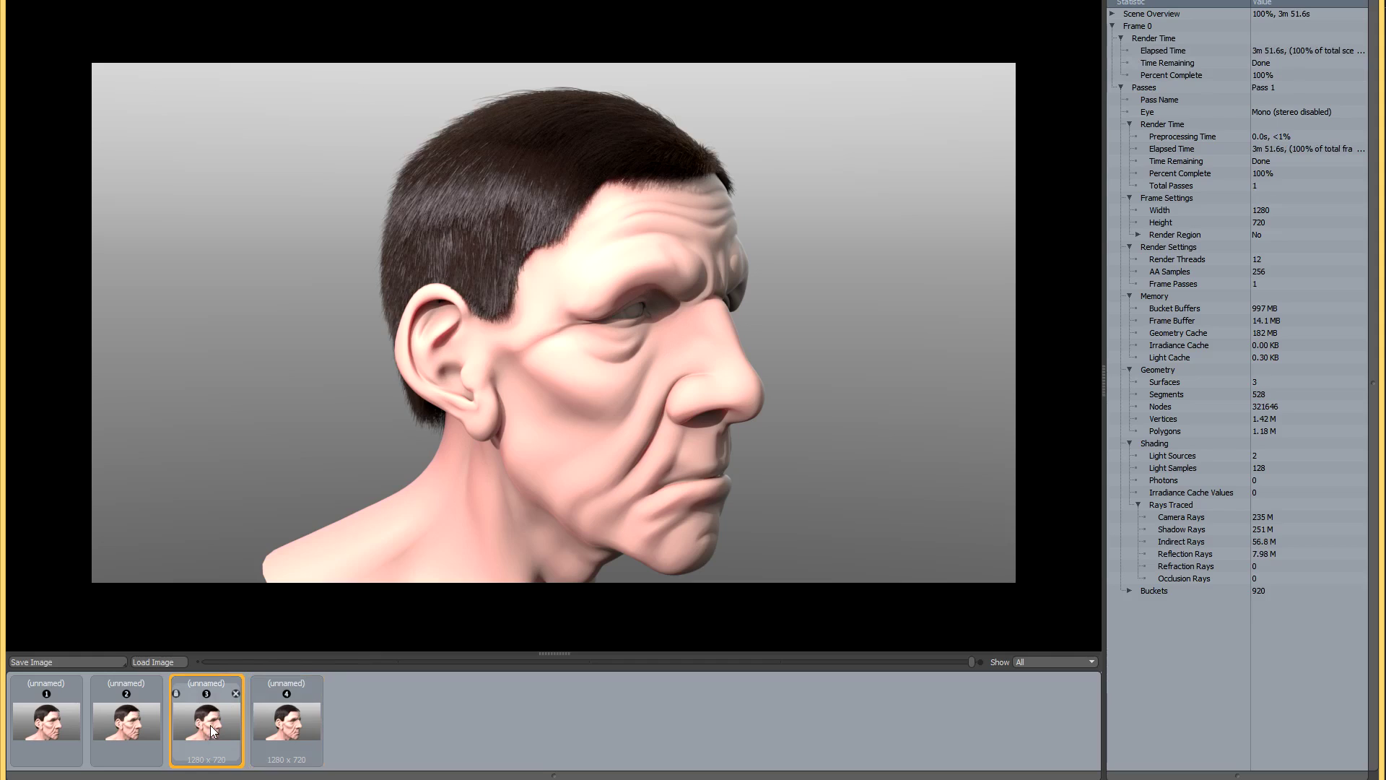
pyautogui.click(286, 730)
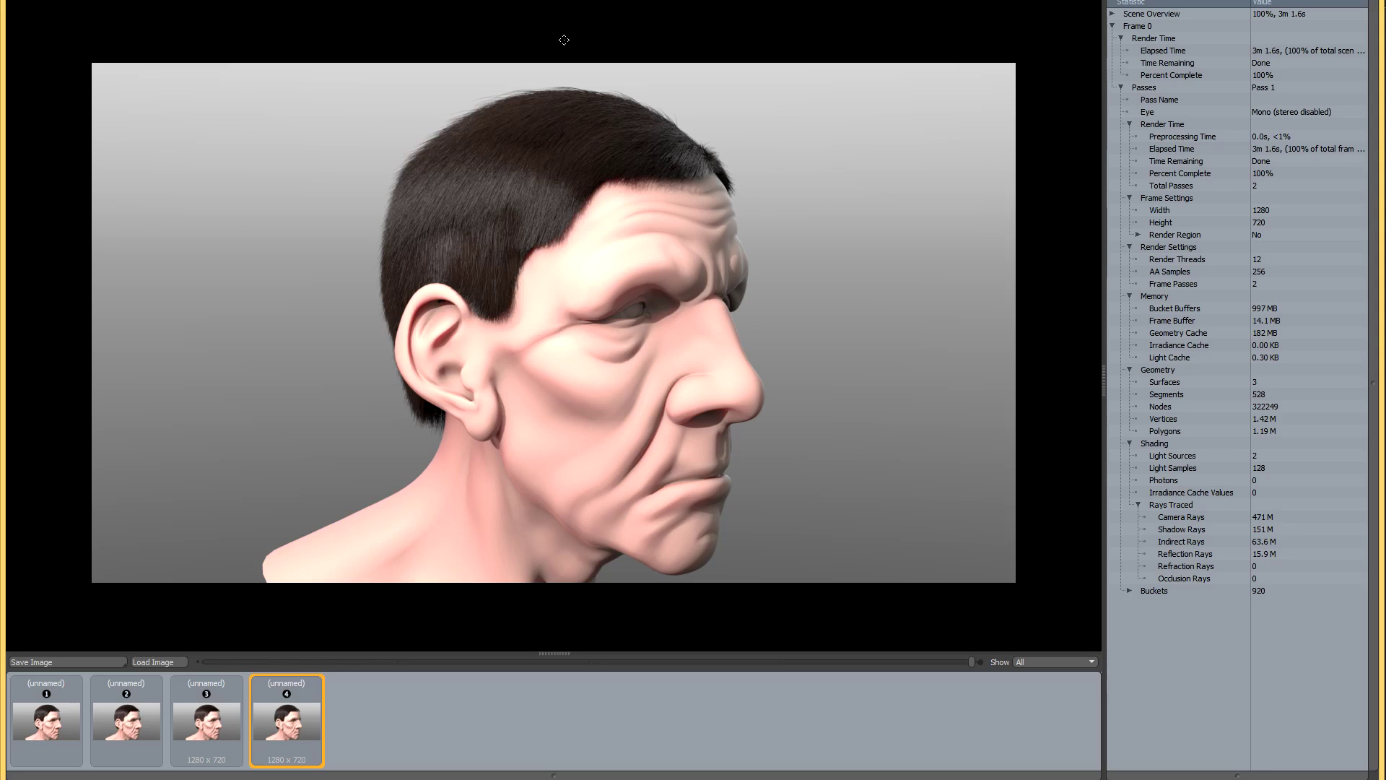
# Step: Examine the hair highlights in the 256-sample Hair Material render up close and at full view, and show the two-pass render again
pyautogui.click(217, 719)
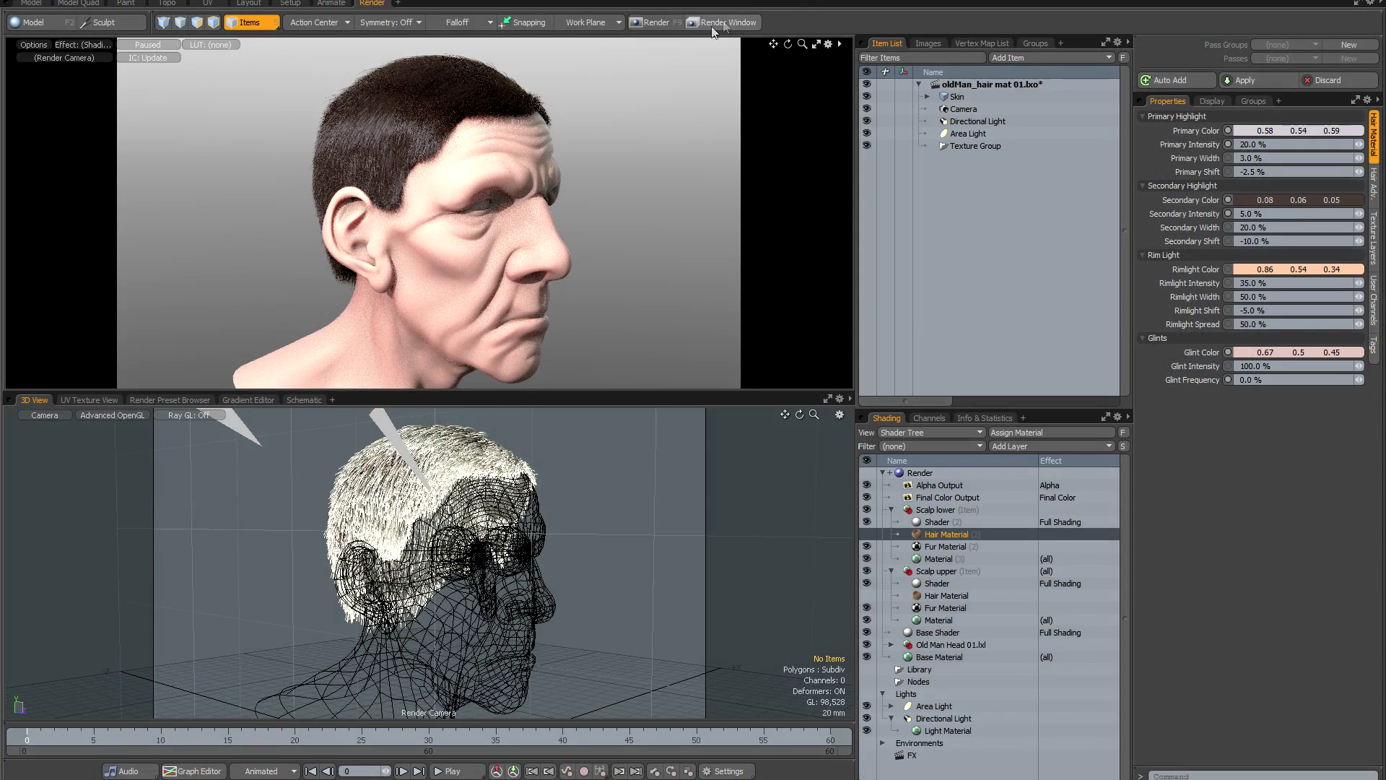
pyautogui.click(723, 23)
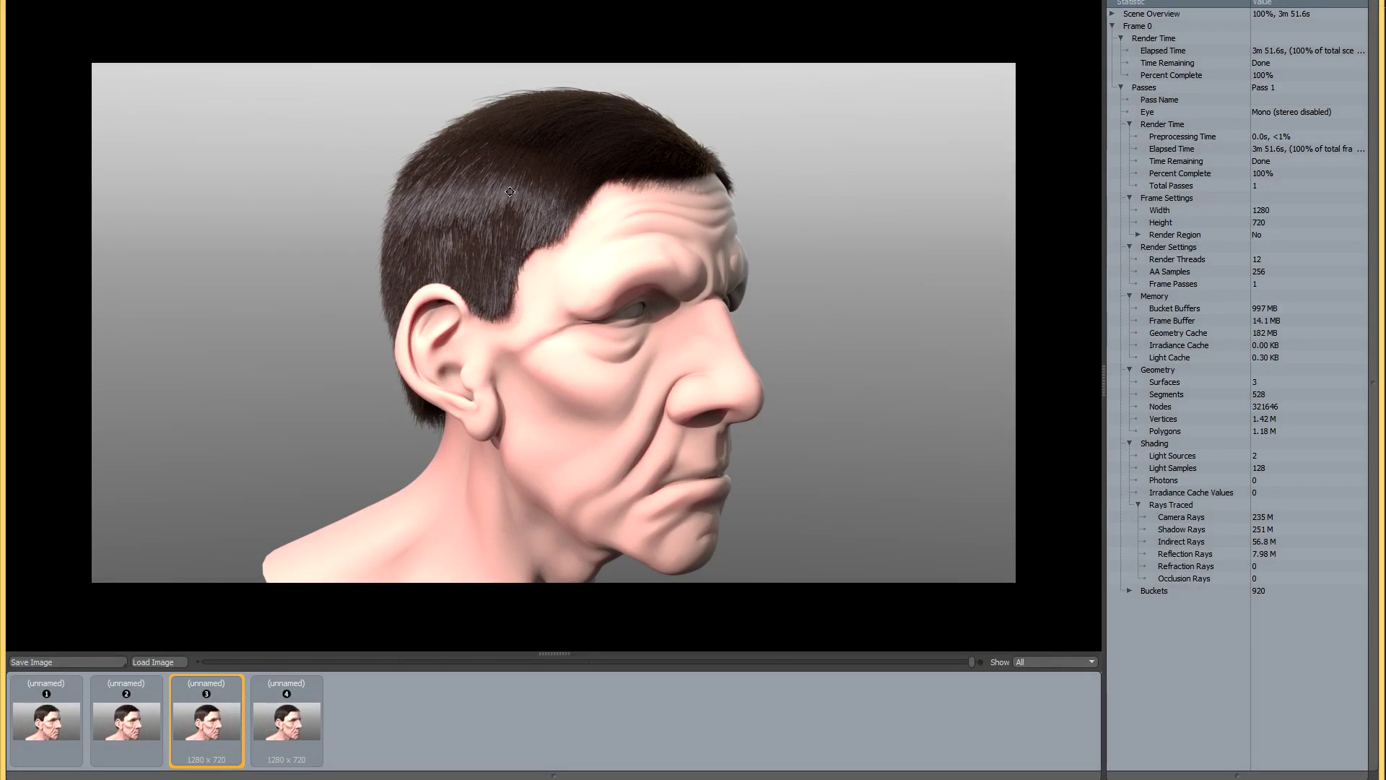
pyautogui.scroll(3, 468, 182)
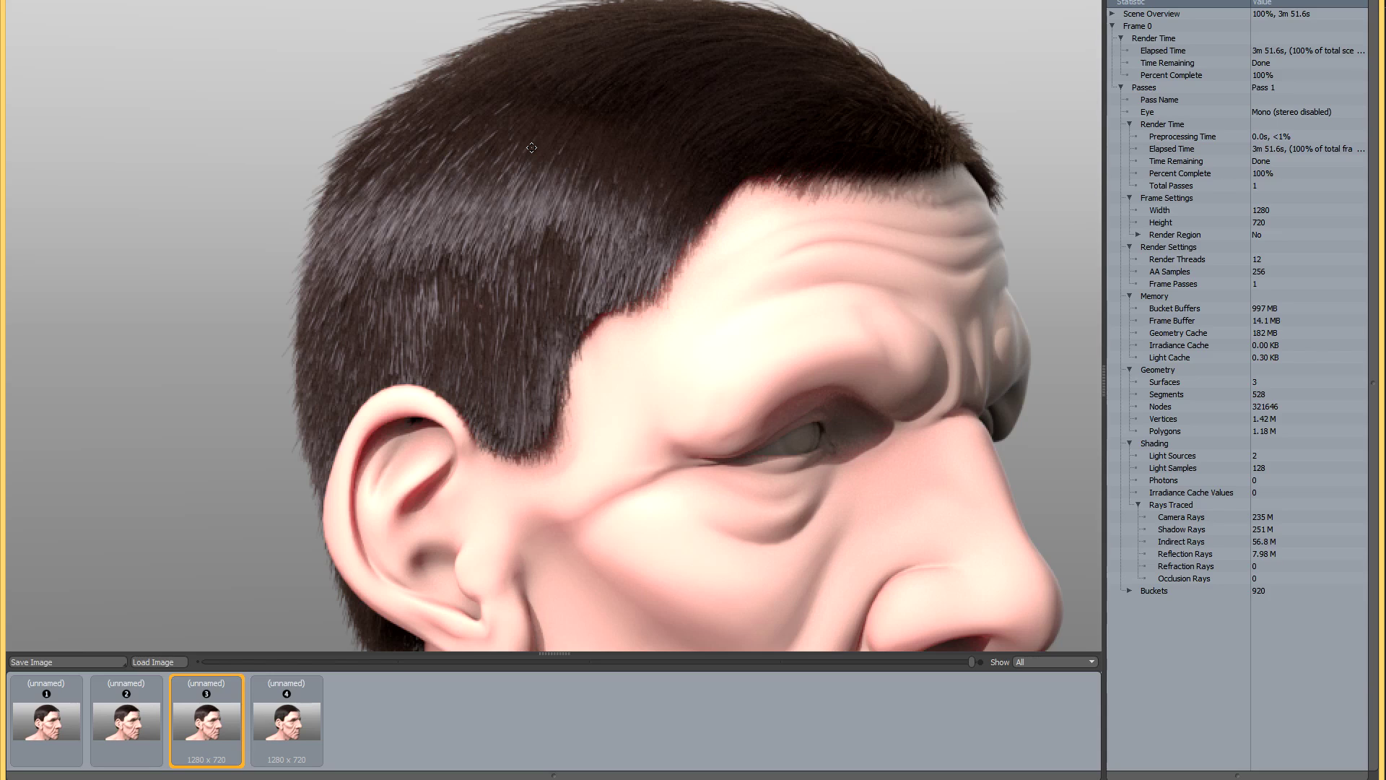
pyautogui.scroll(-2, 532, 147)
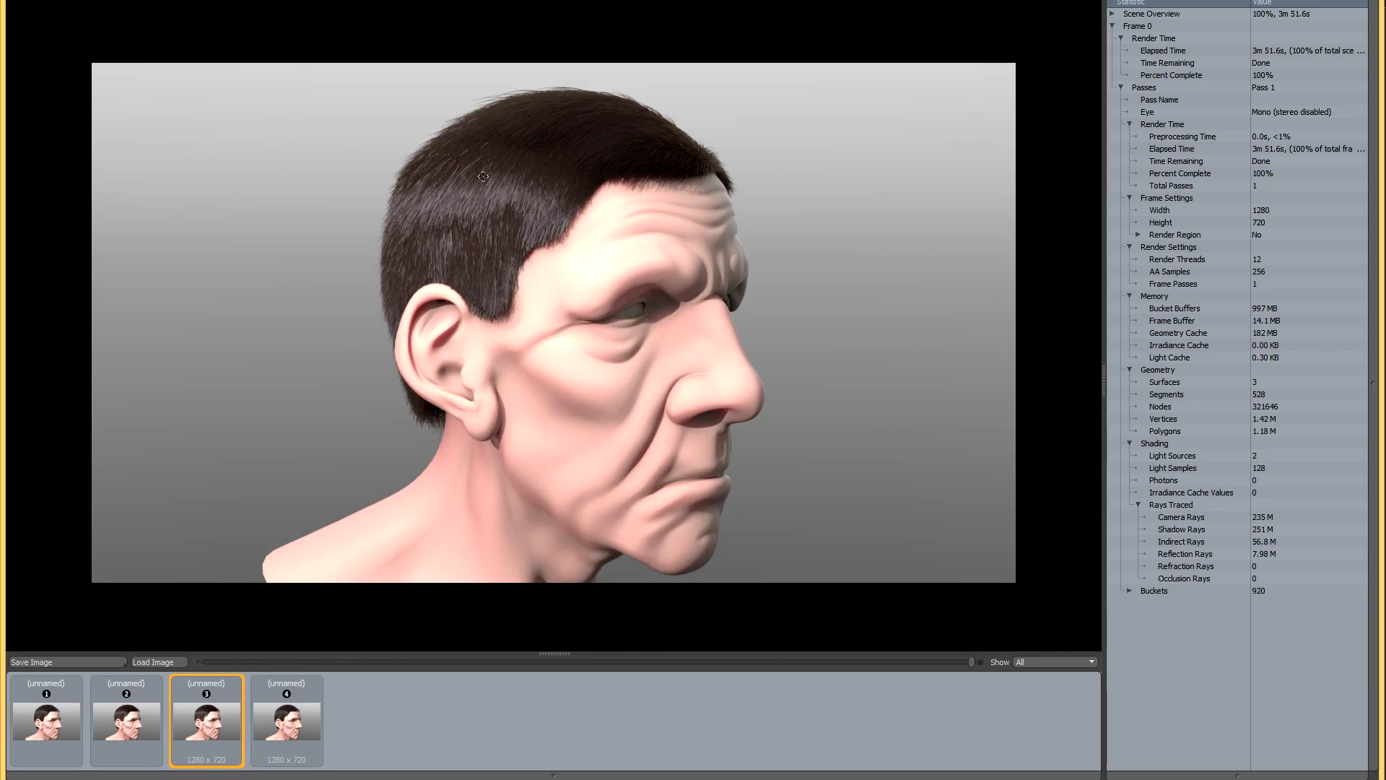
pyautogui.click(303, 746)
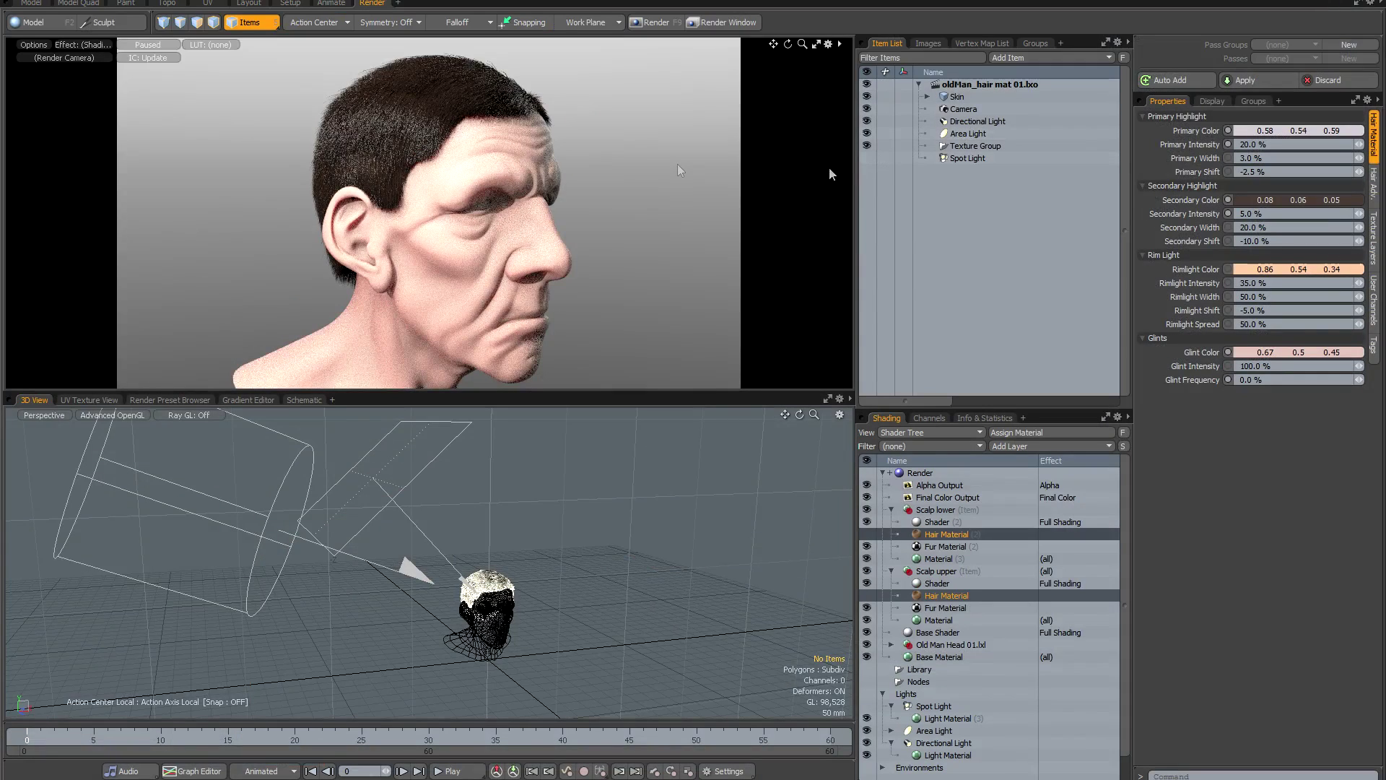
# Step: Make the Spot Light visible in the scene and resume the preview render
pyautogui.keyDown('alt'); pyautogui.moveTo(621, 589); pyautogui.dragTo(541, 470); pyautogui.keyUp('alt')
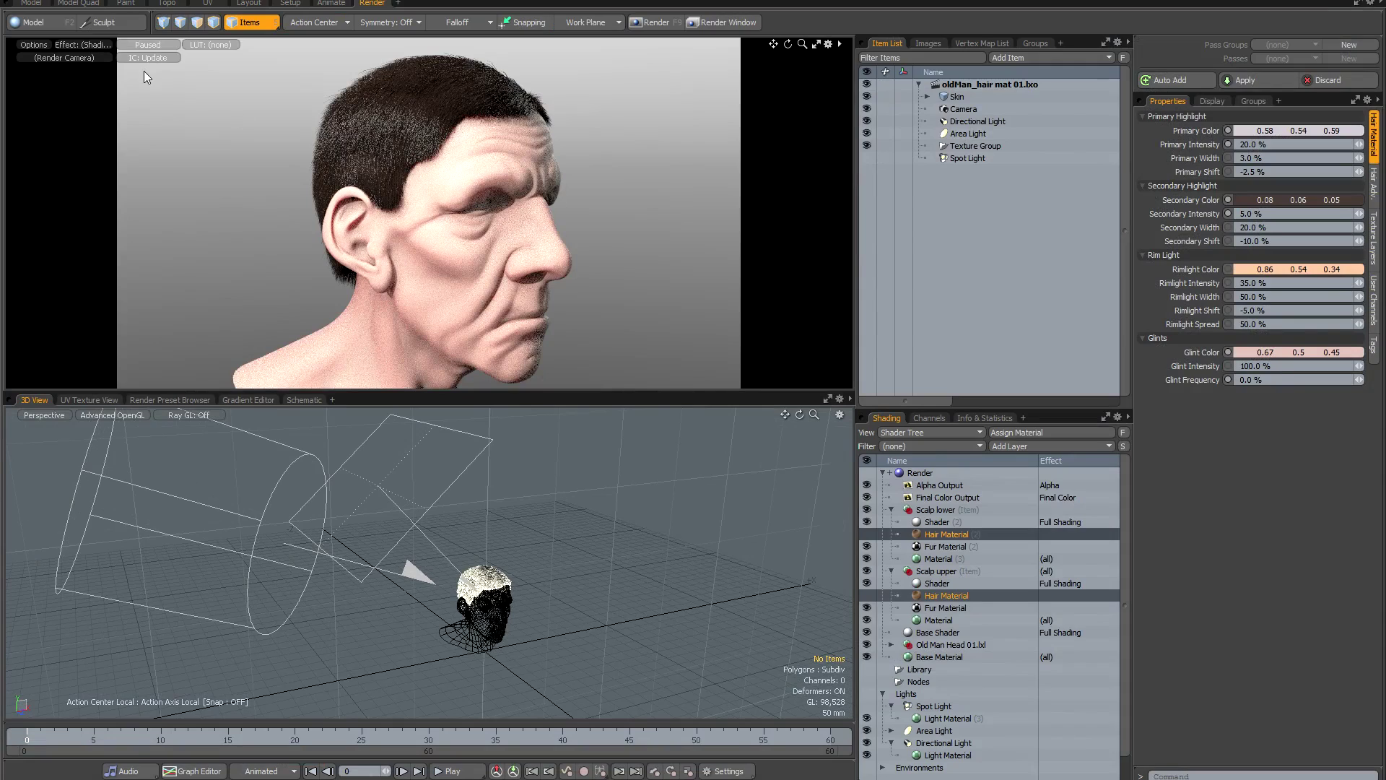
pyautogui.click(867, 158)
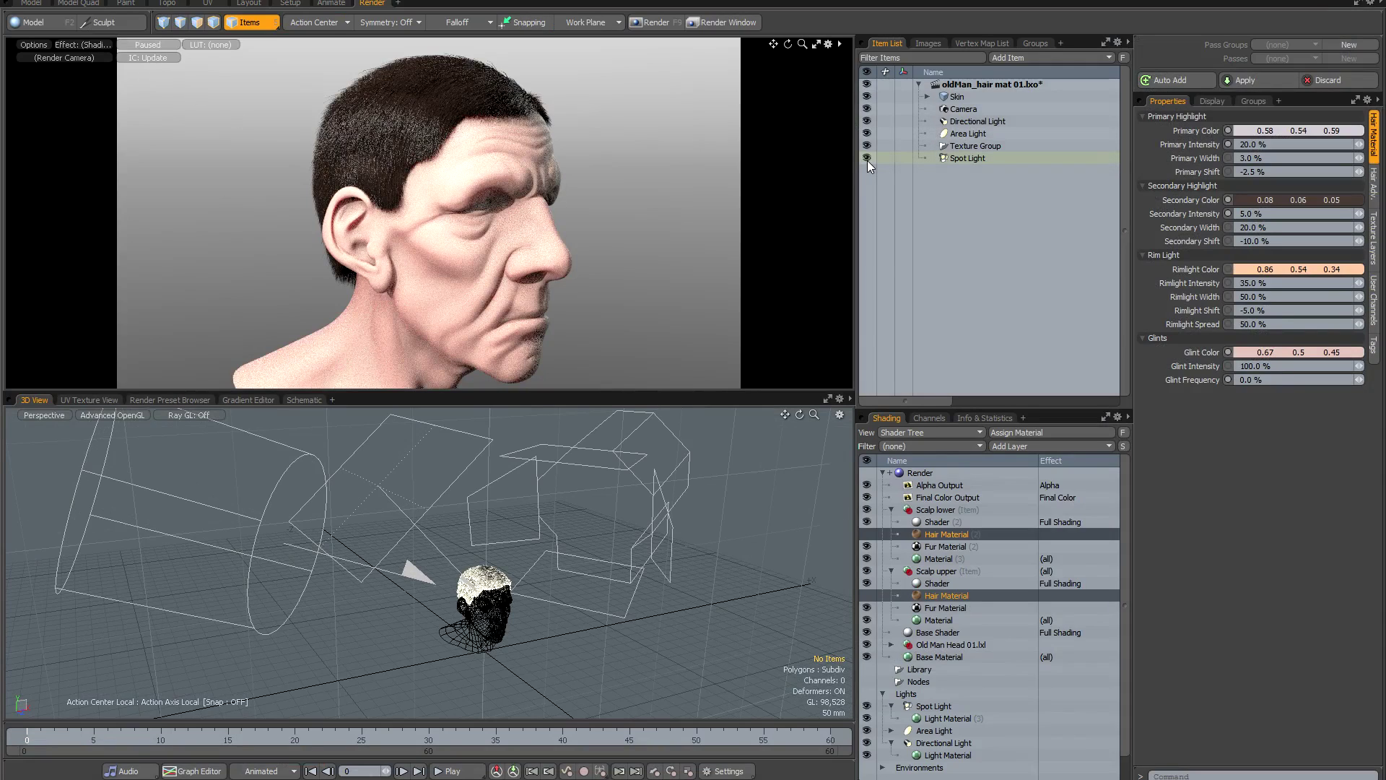
pyautogui.click(148, 45)
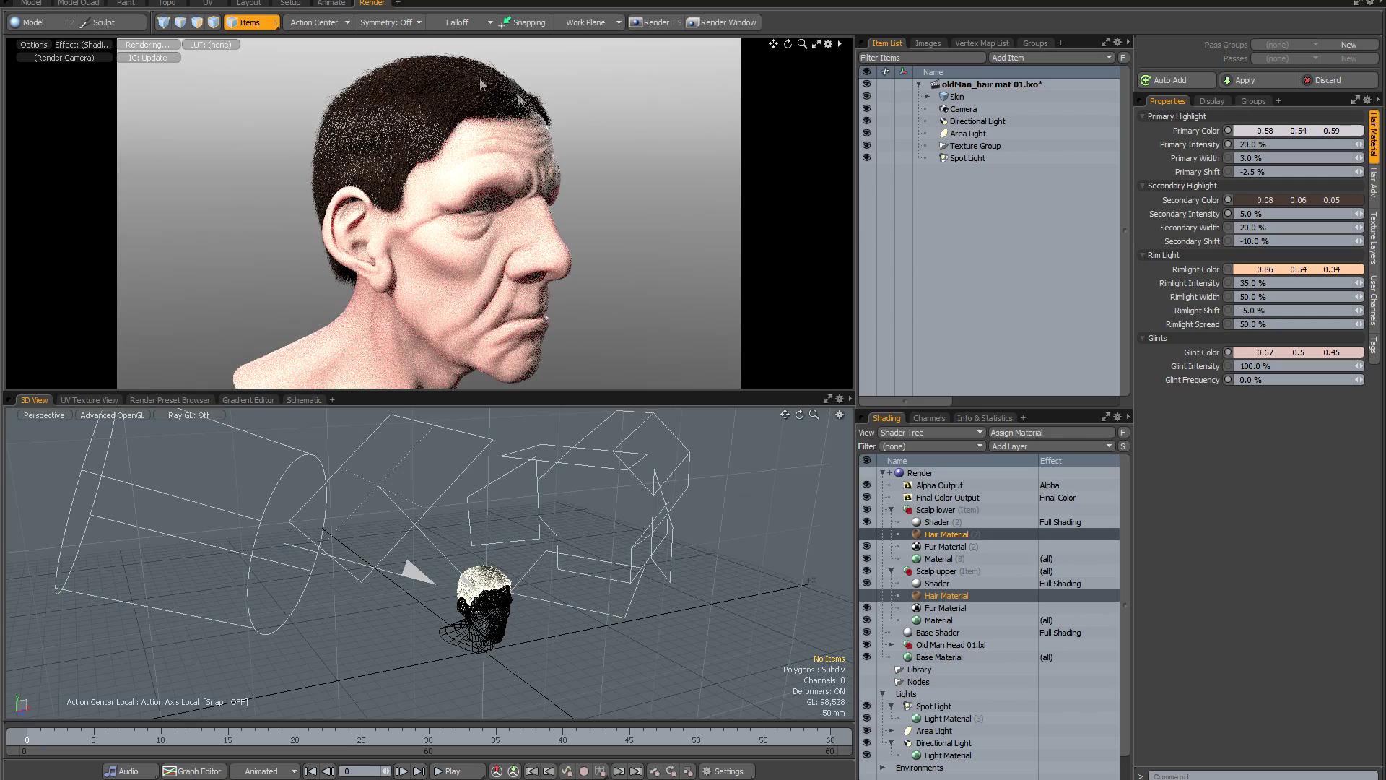
# Step: Enable the Hair Material layers of Scalp lower and Scalp upper and check the rim light in the preview
pyautogui.click(866, 534)
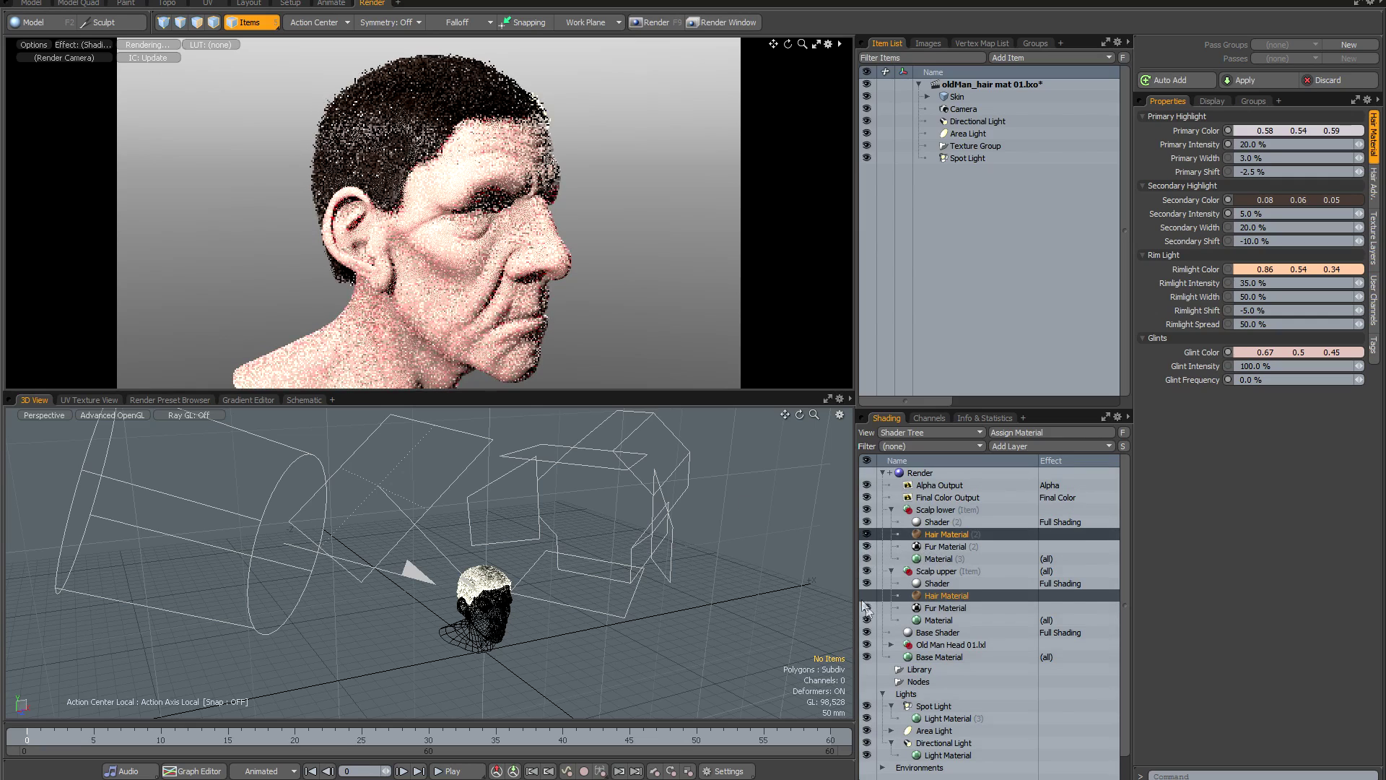
pyautogui.click(866, 595)
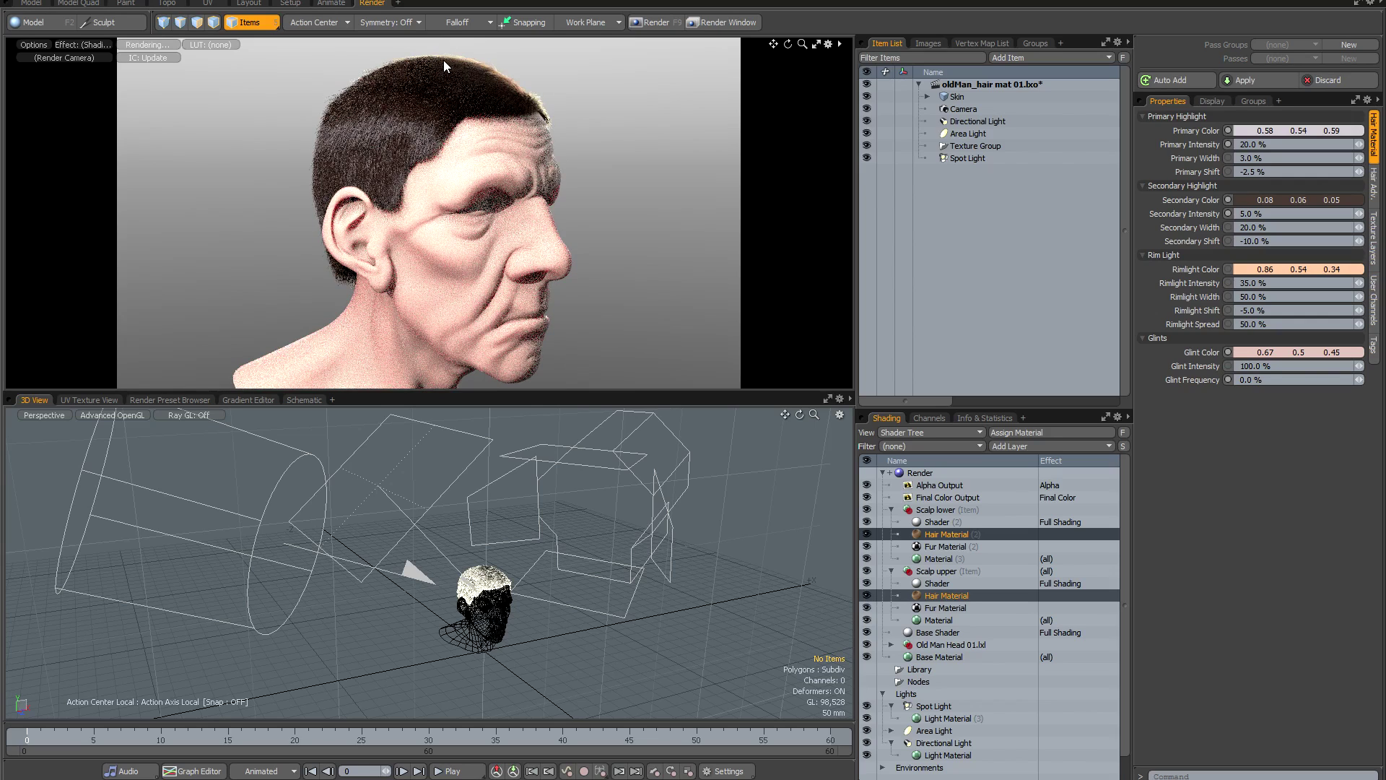
pyautogui.click(157, 47)
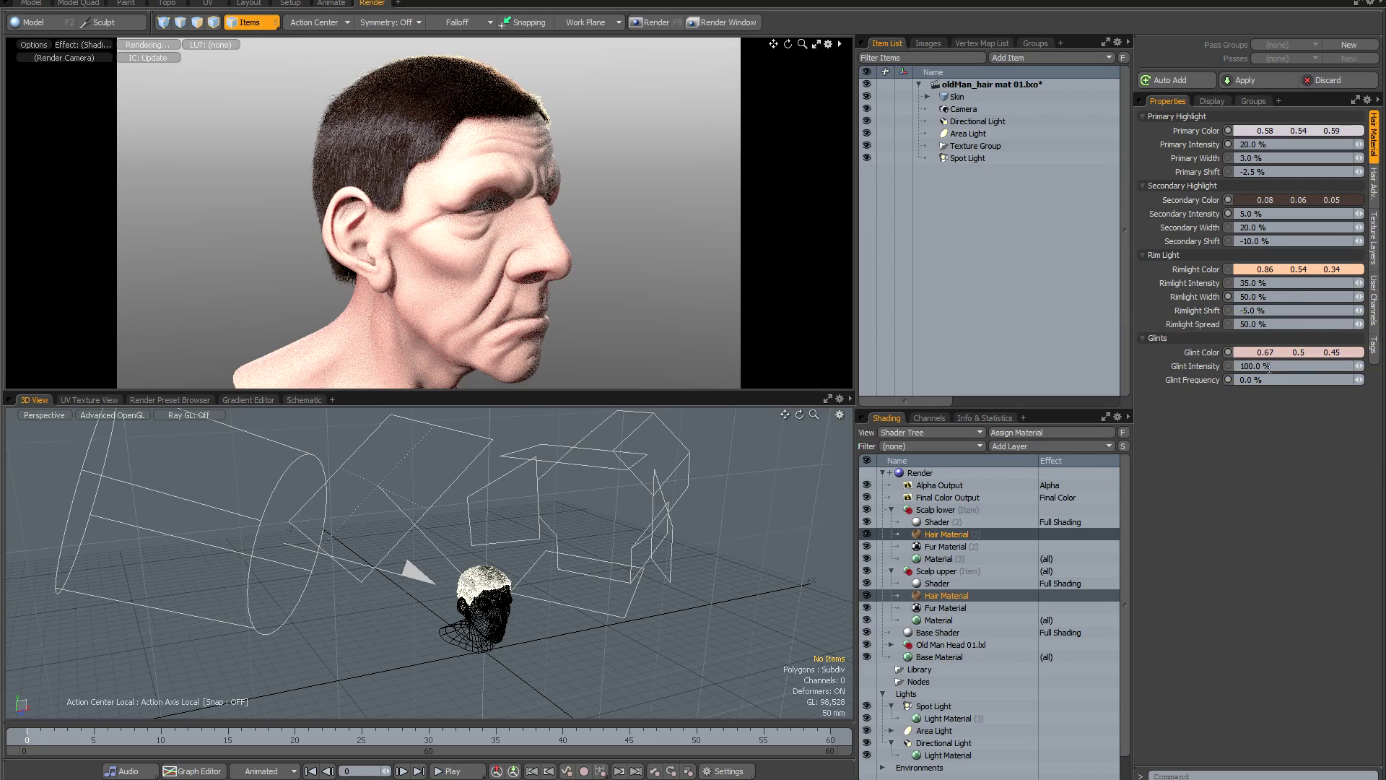
# Step: Try Rimlight Spread values of 80% and 10% on both Hair Materials, and restore the spread to 50%
pyautogui.click(1281, 323)
pyautogui.write('80')
pyautogui.press('Return')
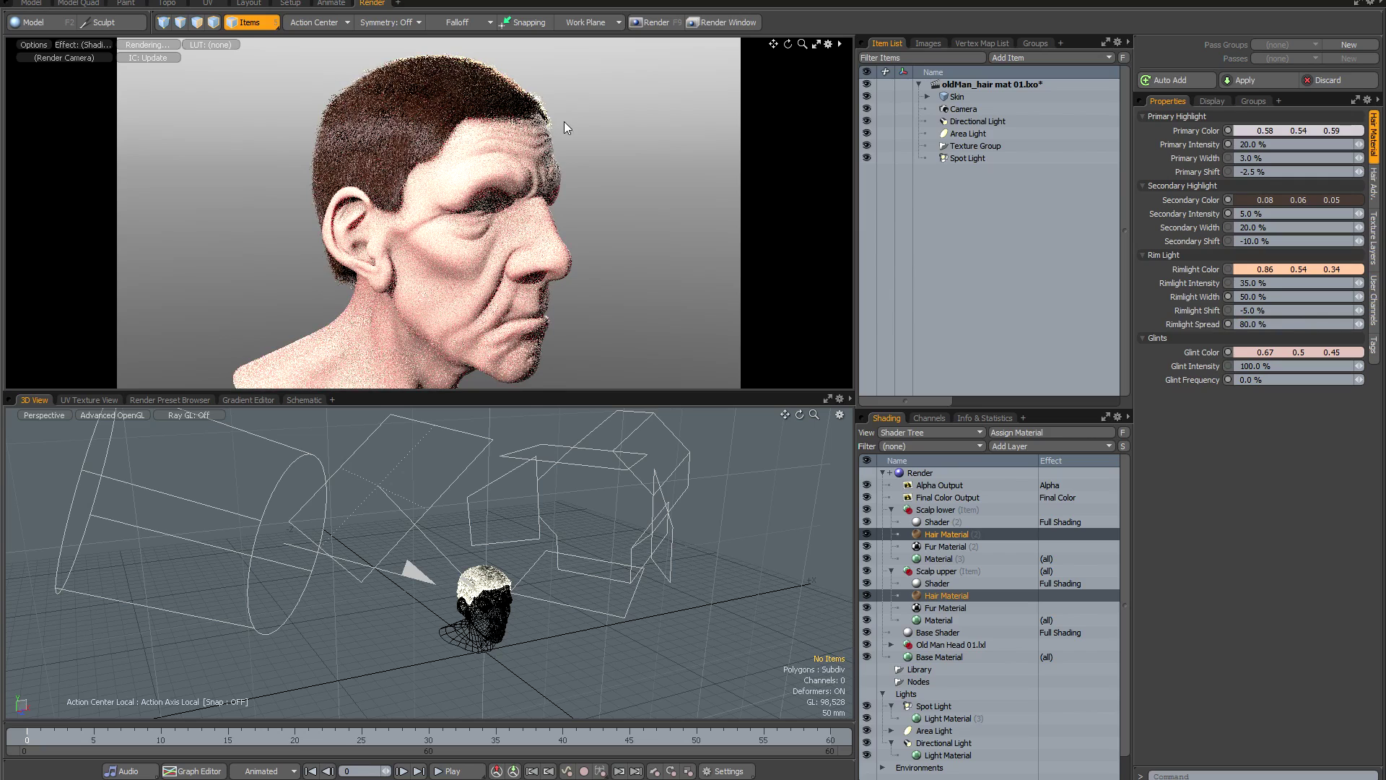
pyautogui.click(1270, 322)
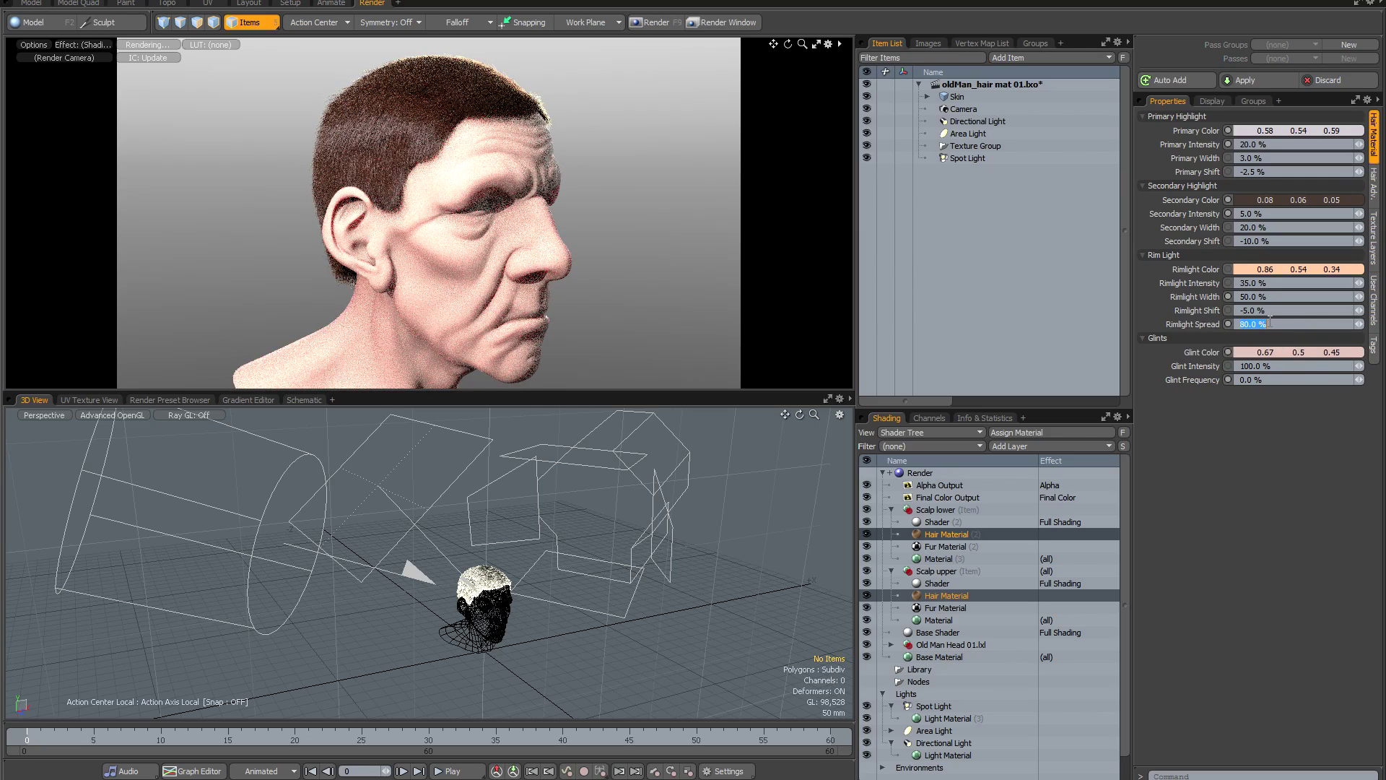
pyautogui.write('10')
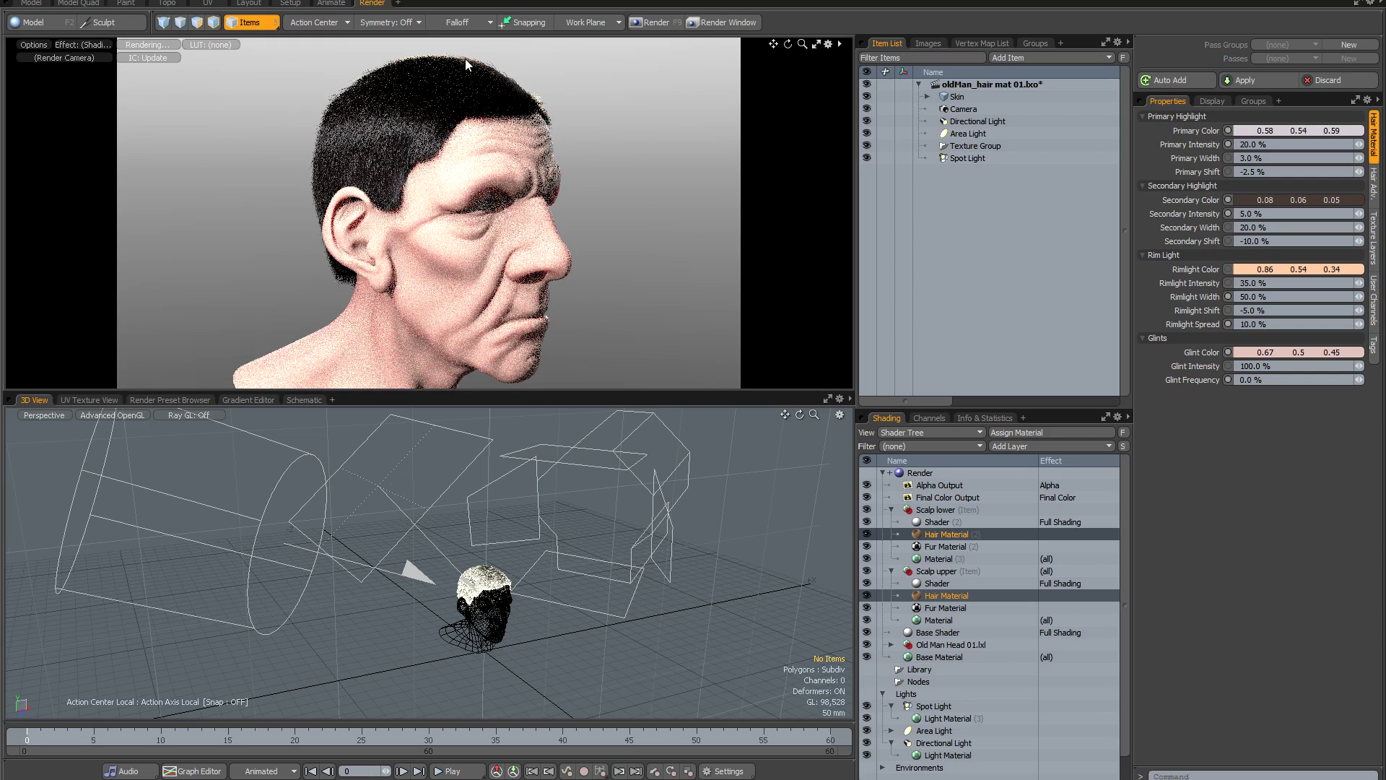
pyautogui.click(1280, 325)
pyautogui.write('50')
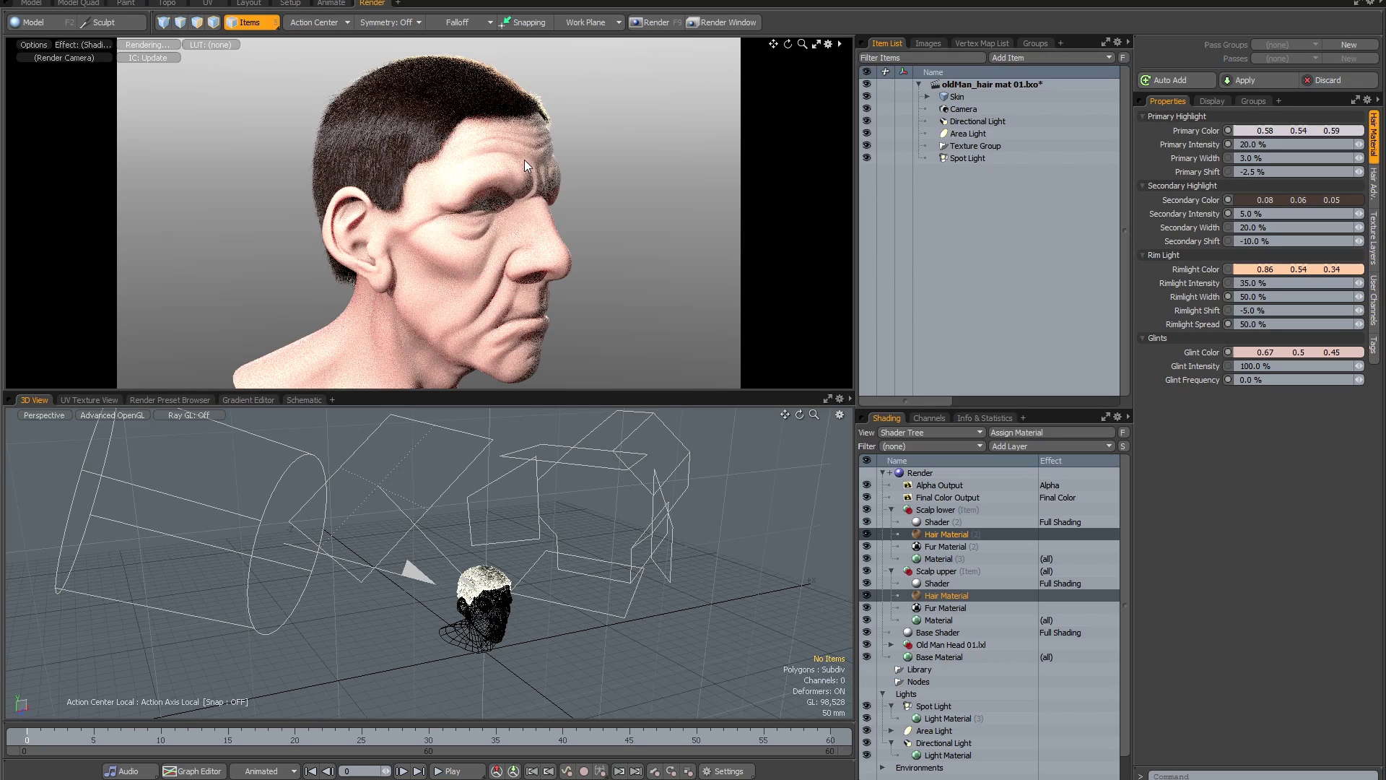
pyautogui.hotkey('ctrl', 'z')
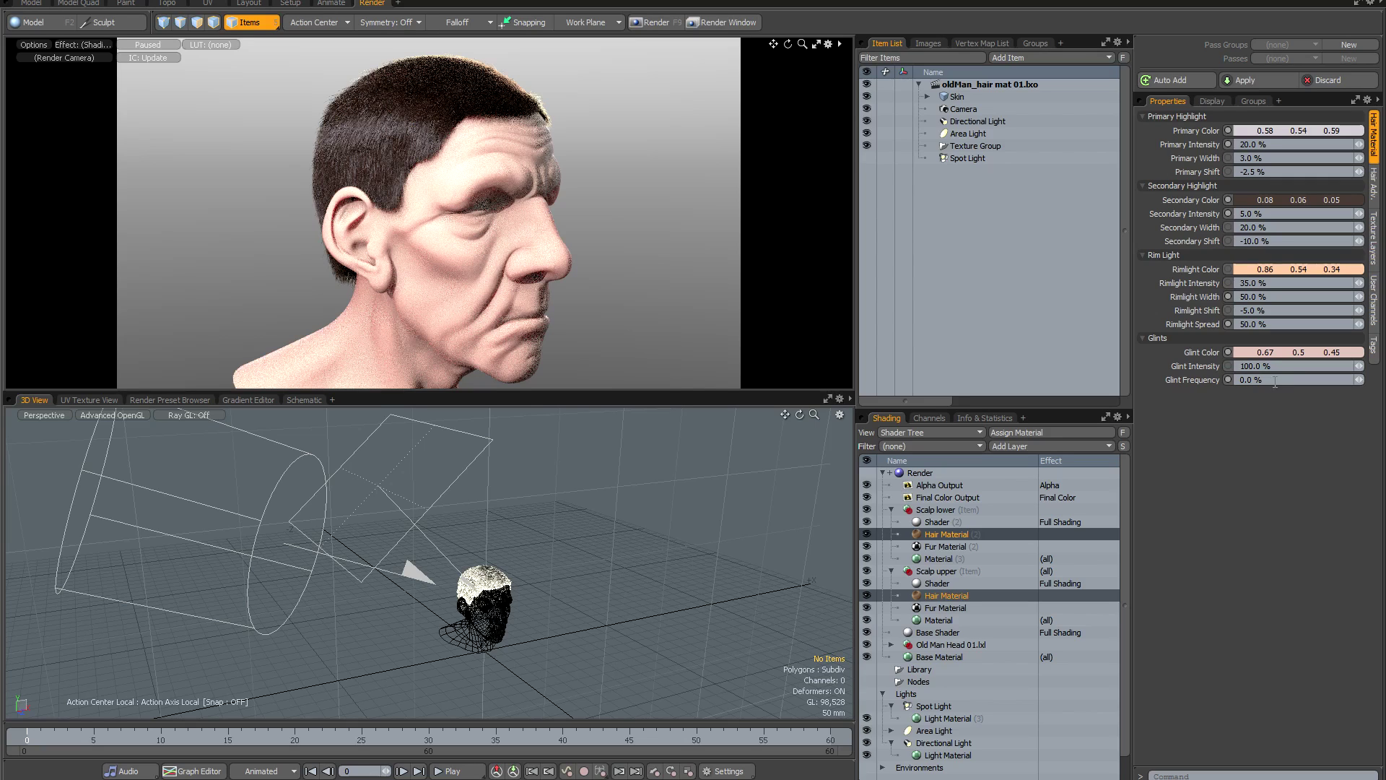
# Step: Set the Glint Frequency of both Hair Materials to 0.1%, render the frame and compare it with the render without glints
pyautogui.moveTo(1248, 379); pyautogui.dragTo(1258, 381)
pyautogui.write('1')
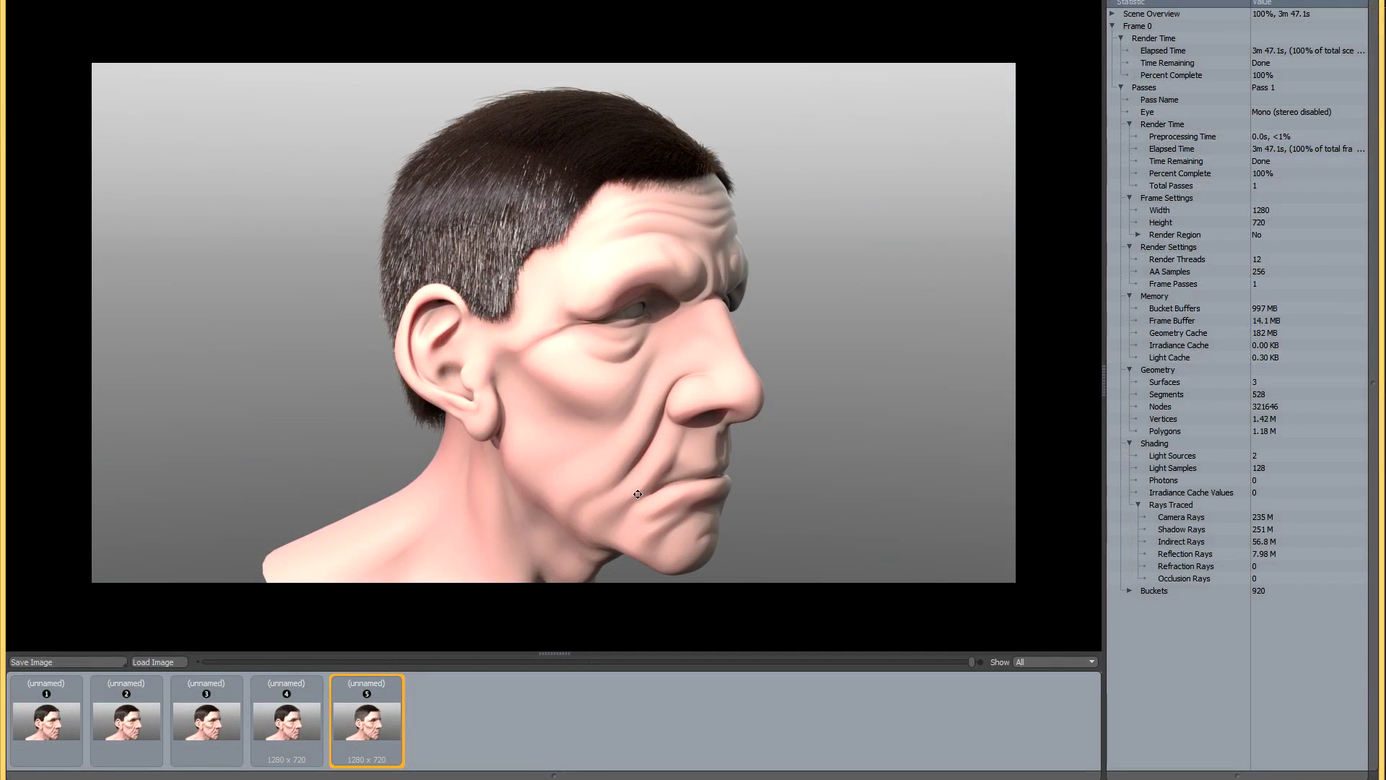
pyautogui.click(209, 721)
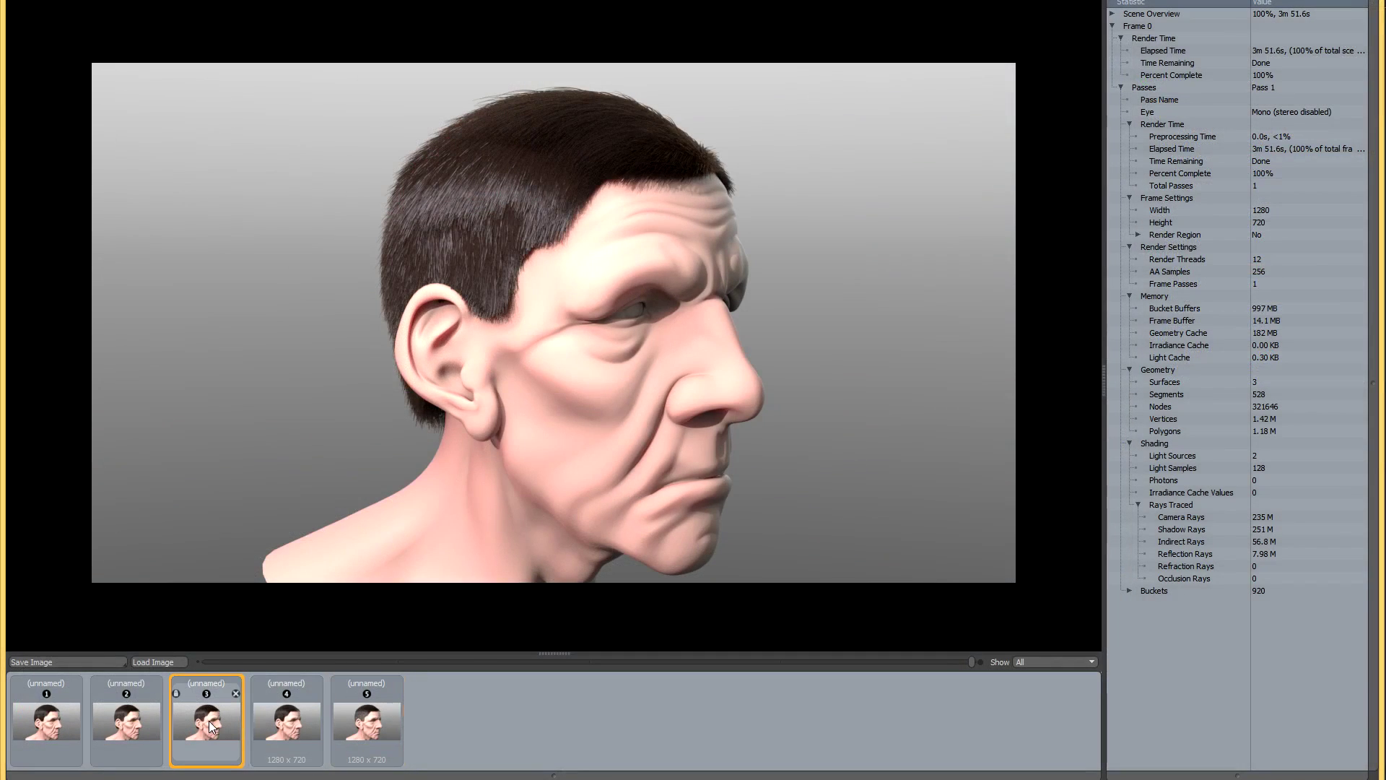
pyautogui.click(376, 725)
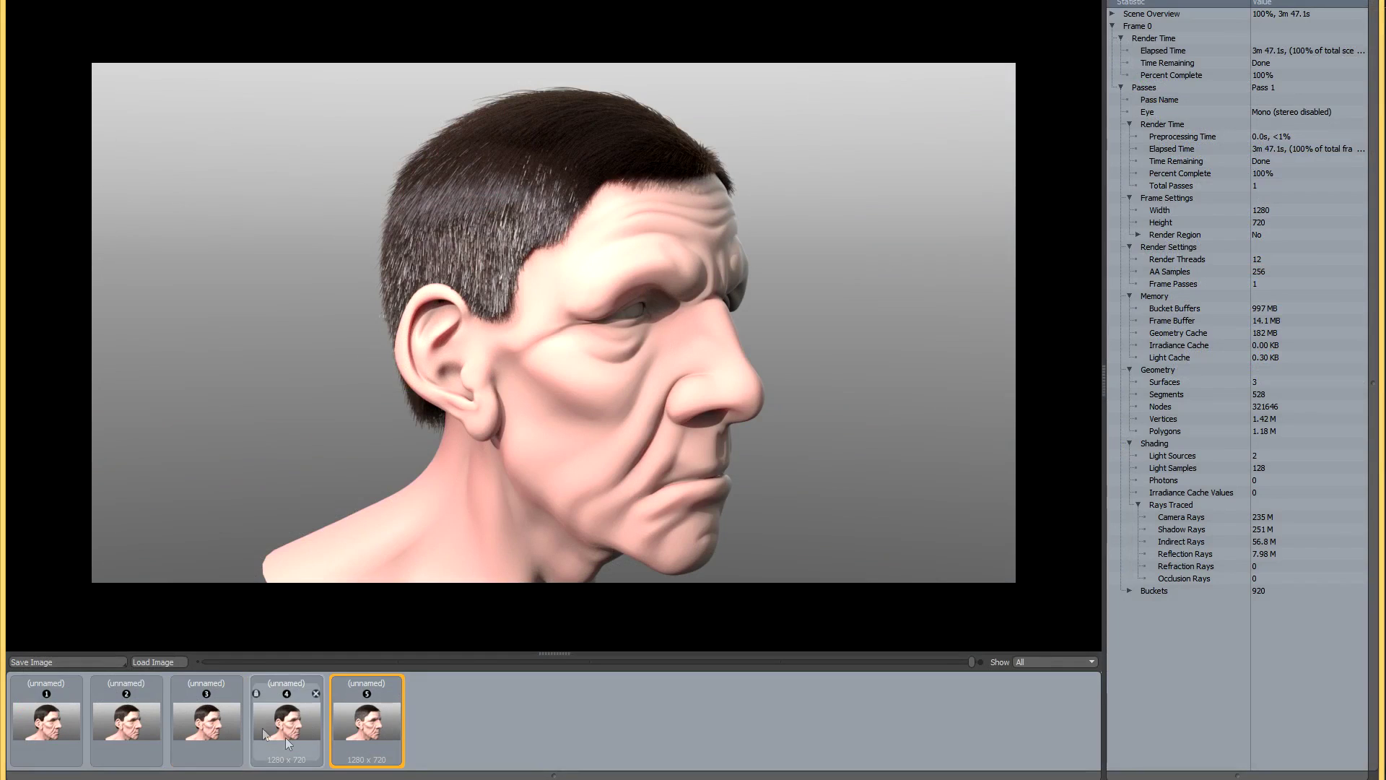
pyautogui.click(223, 722)
pyautogui.click(371, 734)
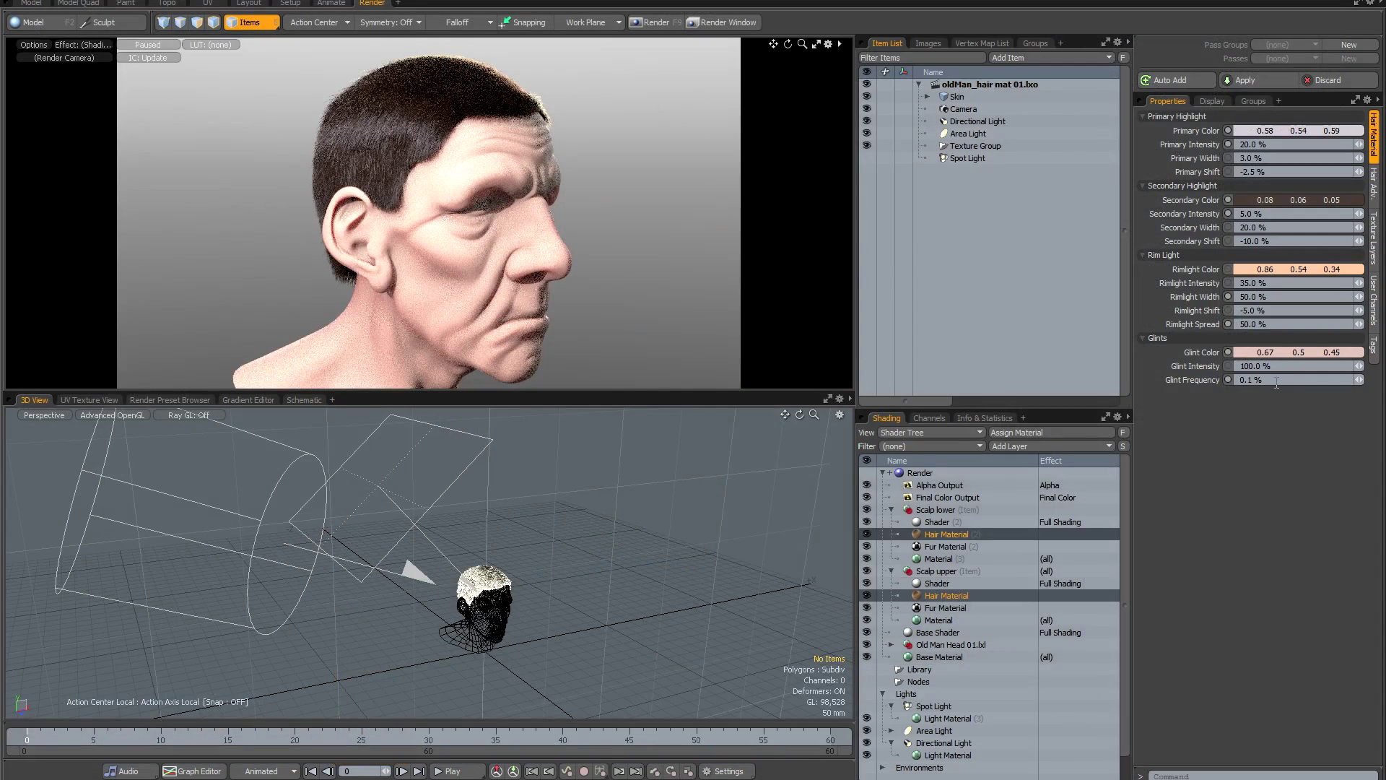
# Step: Set both Hair Materials' Glint Frequency to 0% and Global Illumination to Receive Indirect Lighting, and render the frame
pyautogui.click(1276, 381)
pyautogui.write('0')
pyautogui.click(1374, 190)
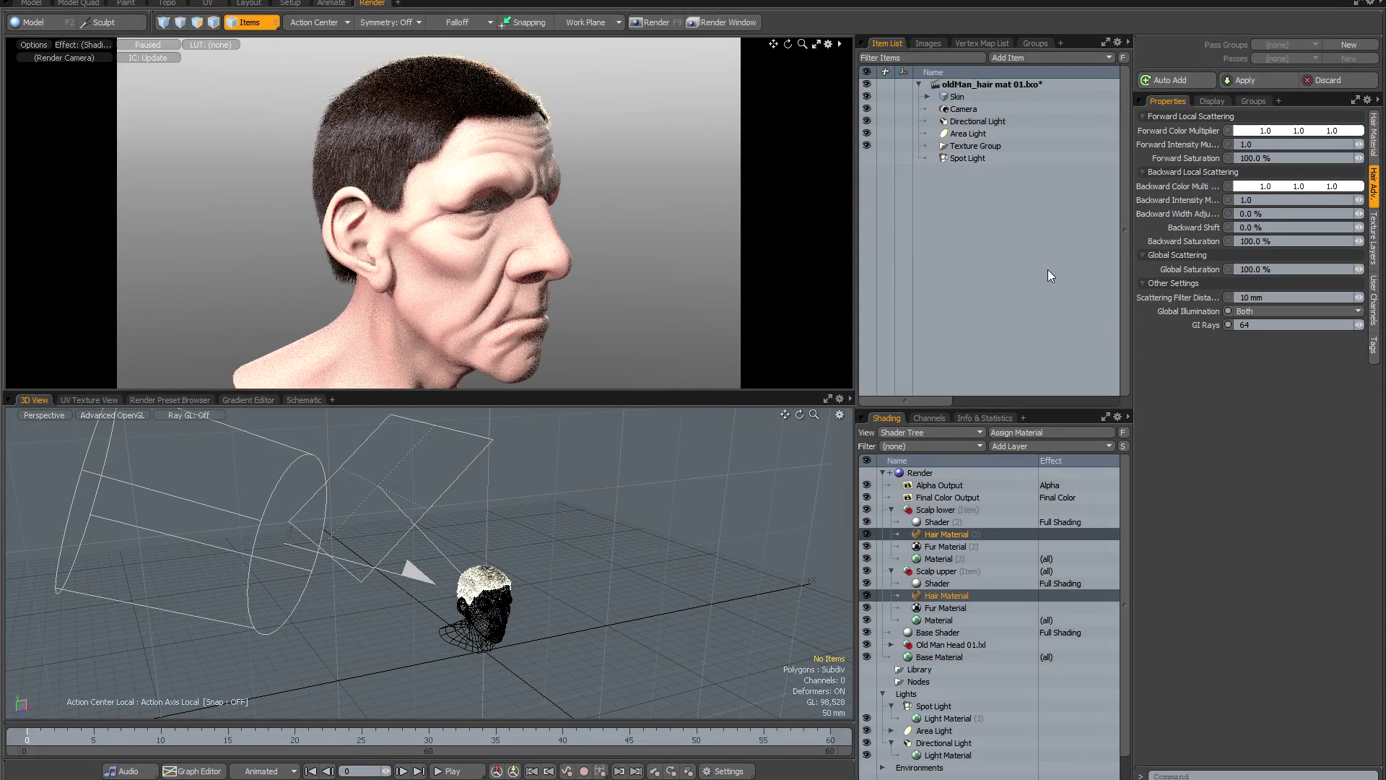
pyautogui.click(1290, 318)
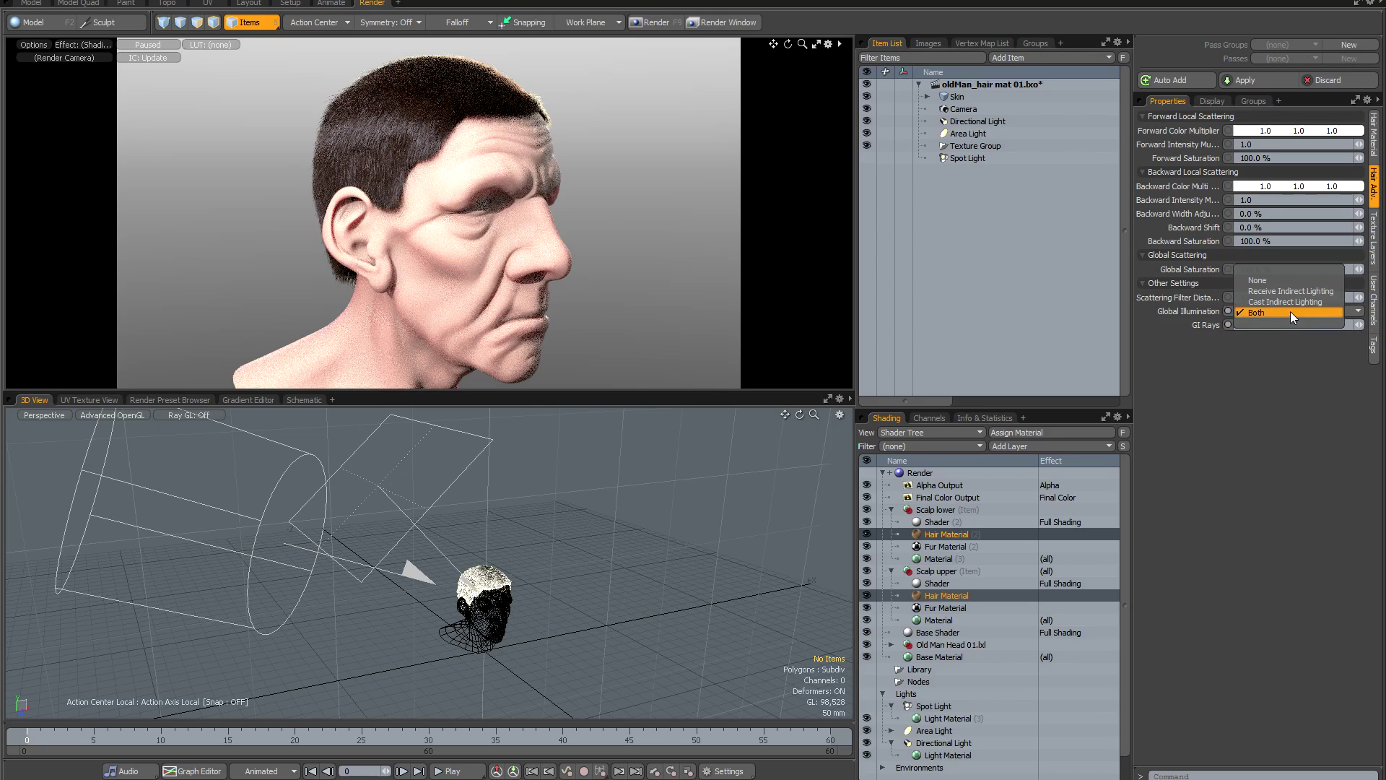
pyautogui.click(1292, 293)
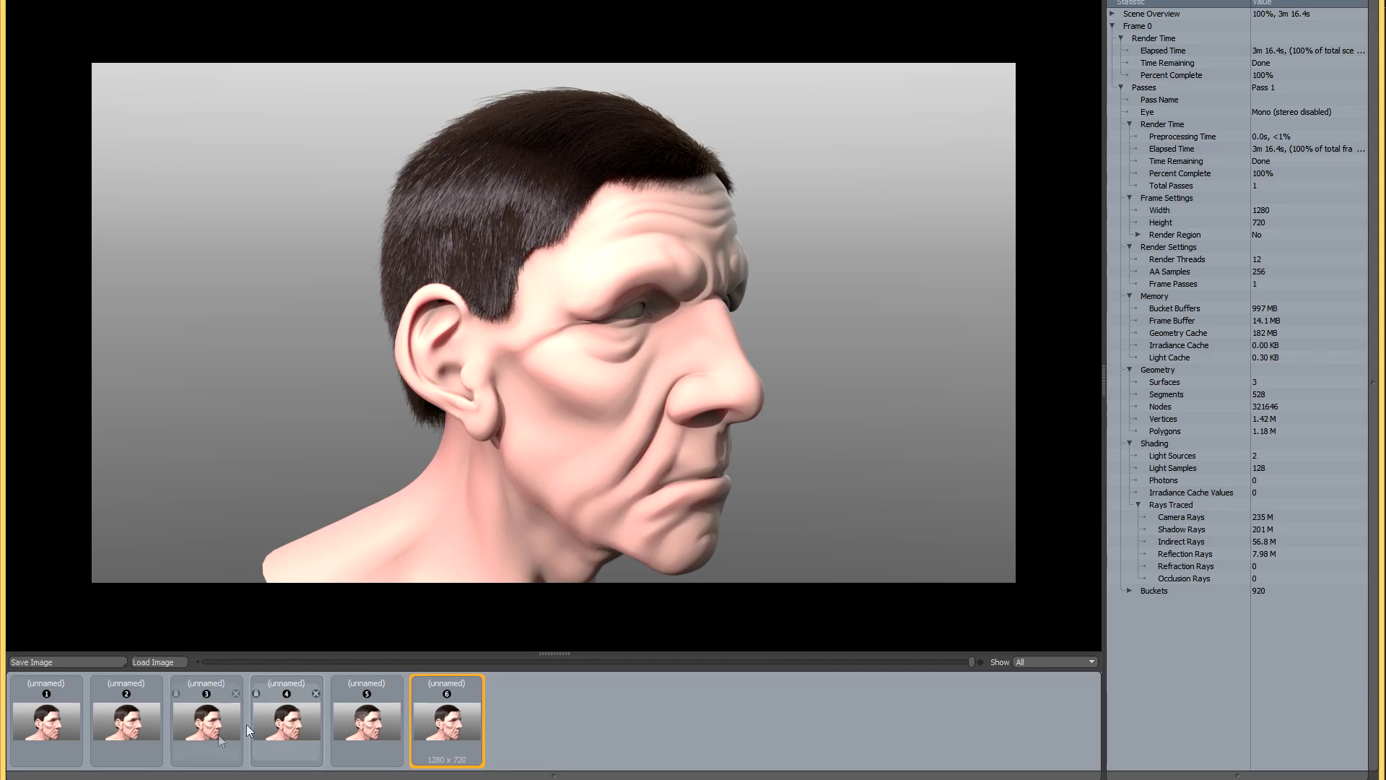
# Step: Compare the Receive Indirect Lighting render with the earlier Hair Material render for hair appearance and render time
pyautogui.click(202, 726)
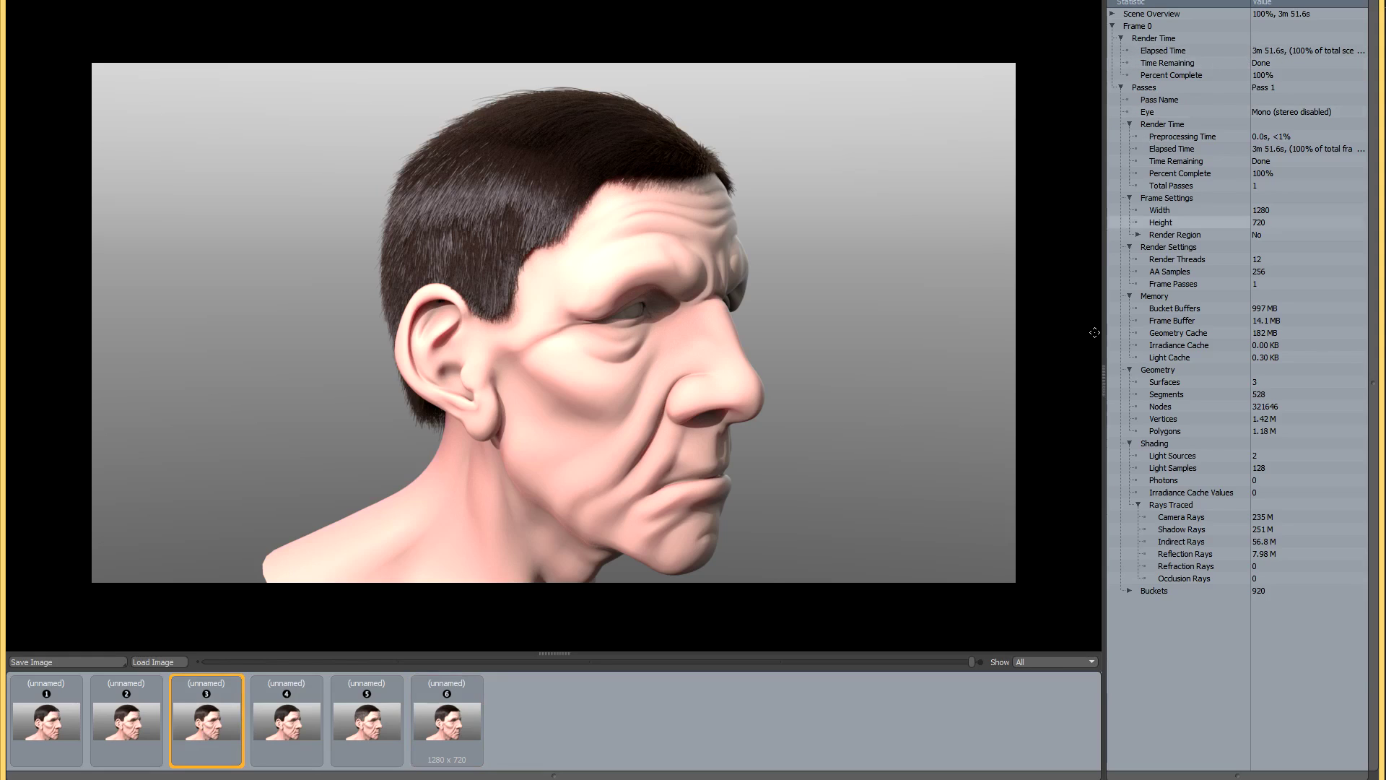
pyautogui.click(459, 731)
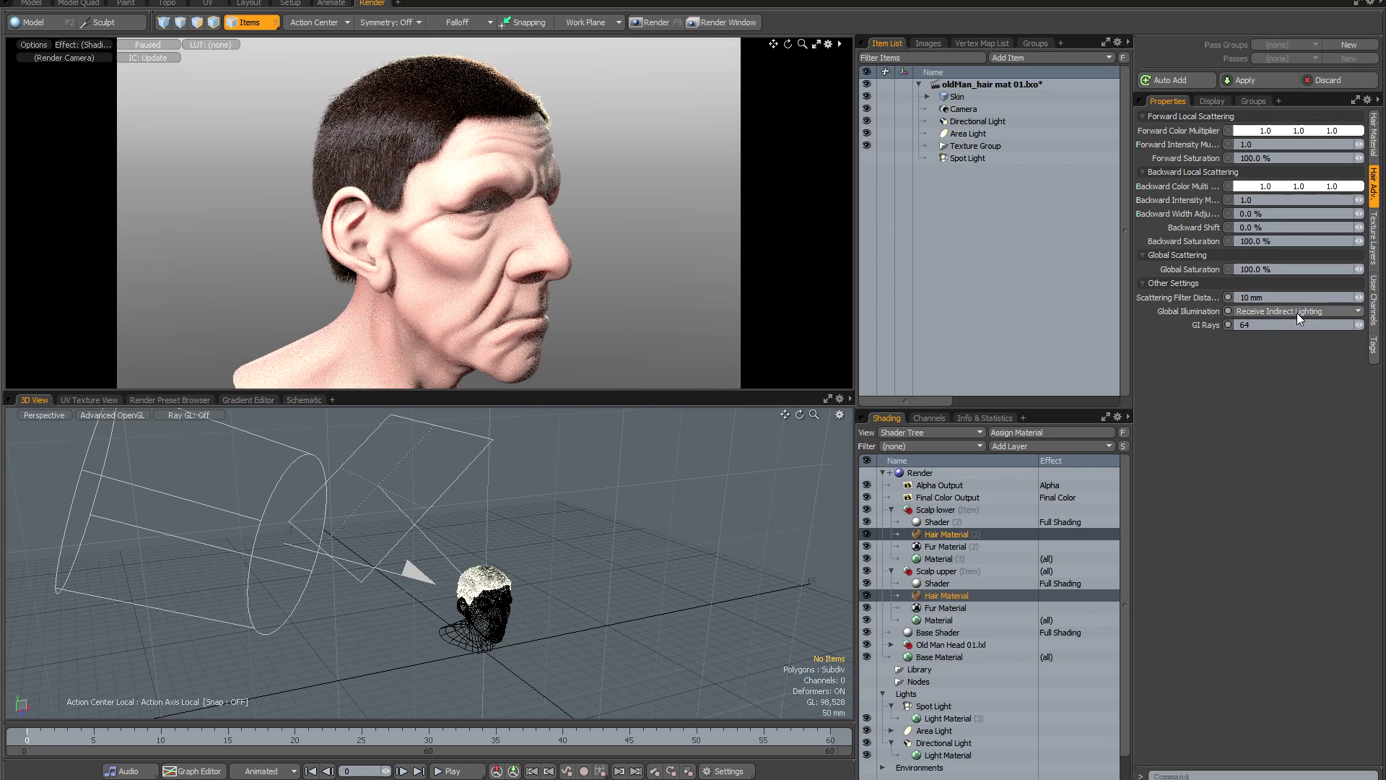
pyautogui.click(721, 22)
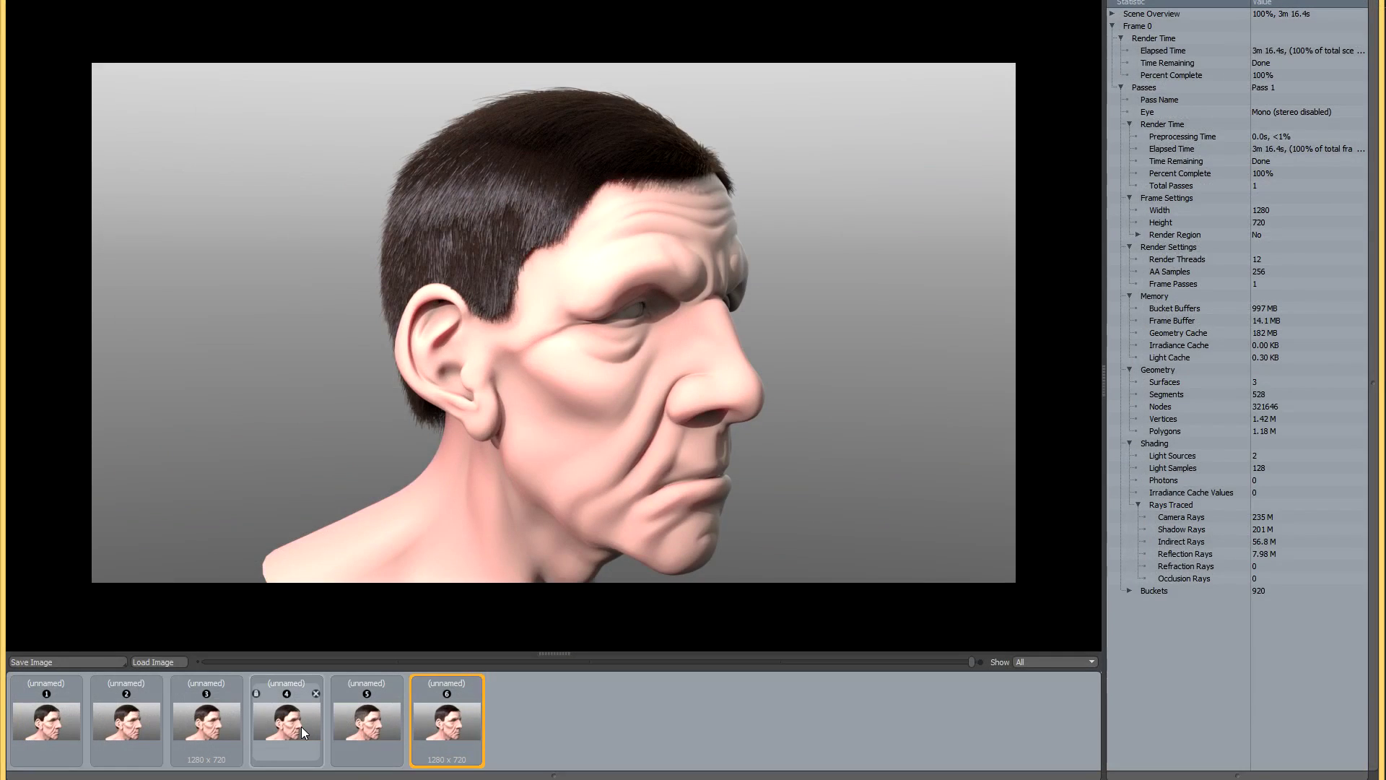
# Step: Compare render 6 with render 4, which uses two frame passes, and with render 3 for hair appearance and render time
pyautogui.click(301, 726)
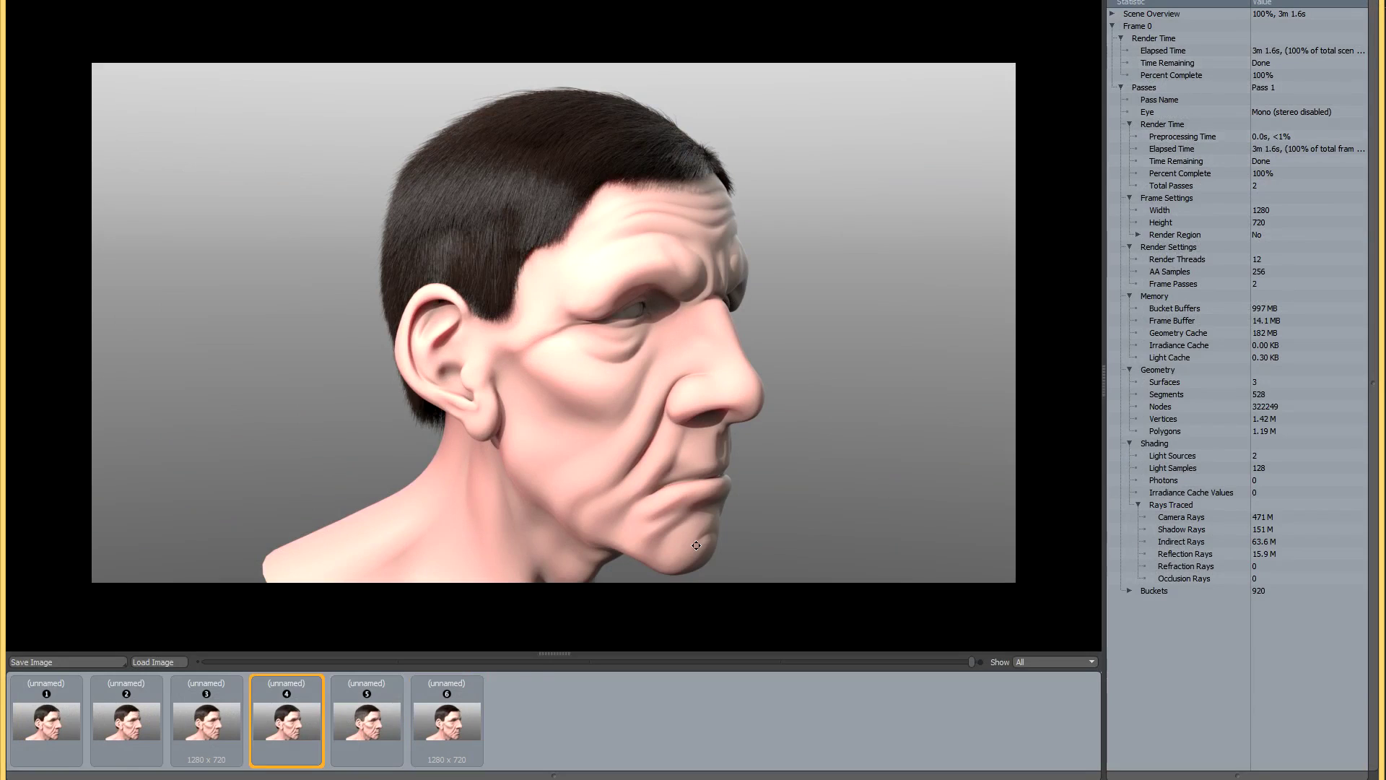
pyautogui.click(458, 726)
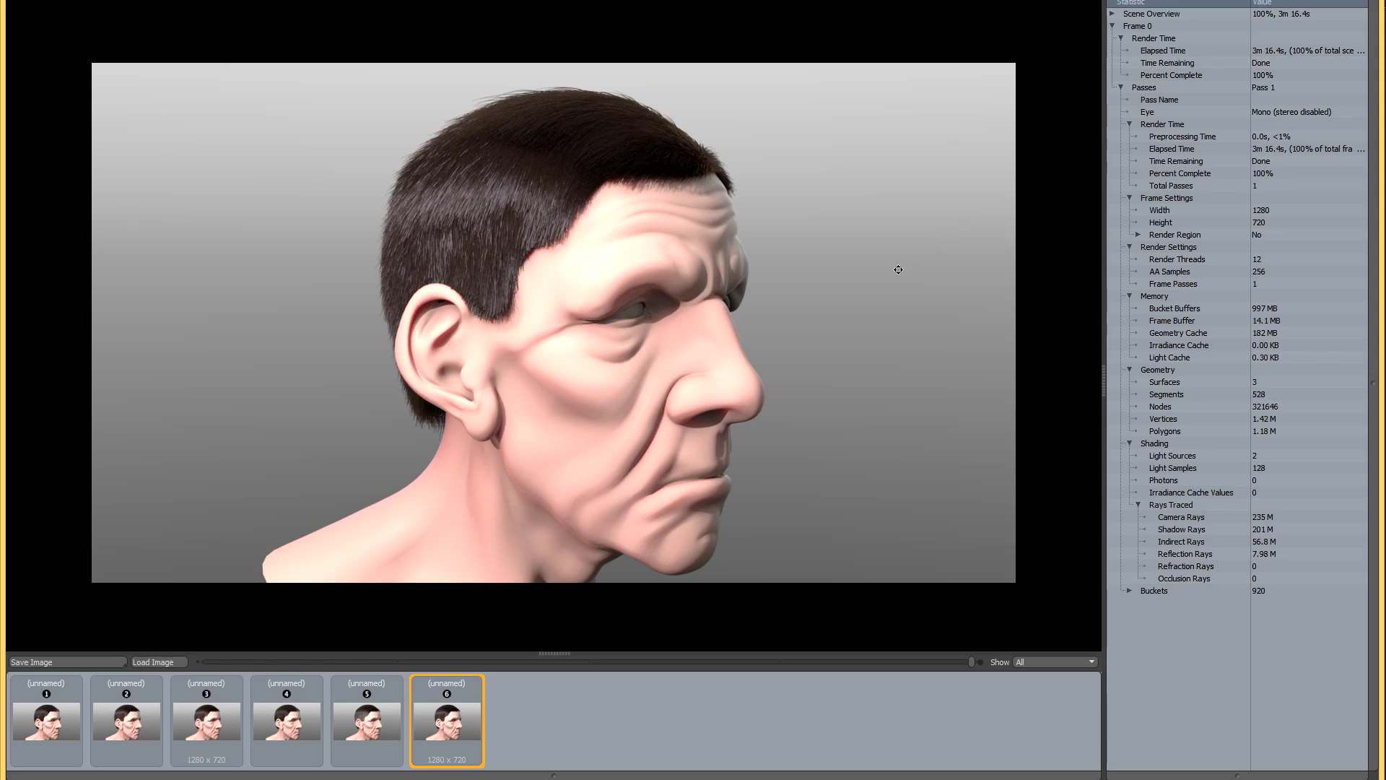
pyautogui.moveTo(217, 735)
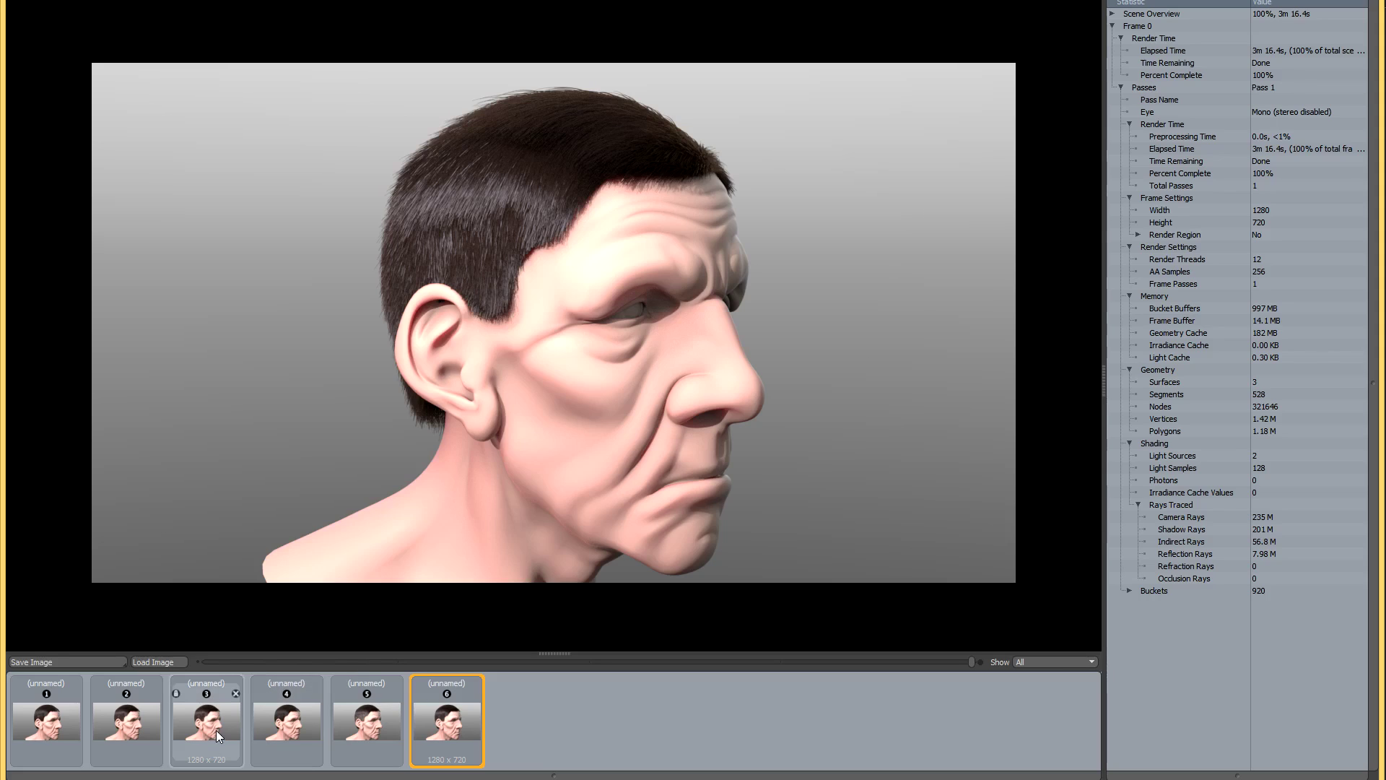
pyautogui.click(214, 728)
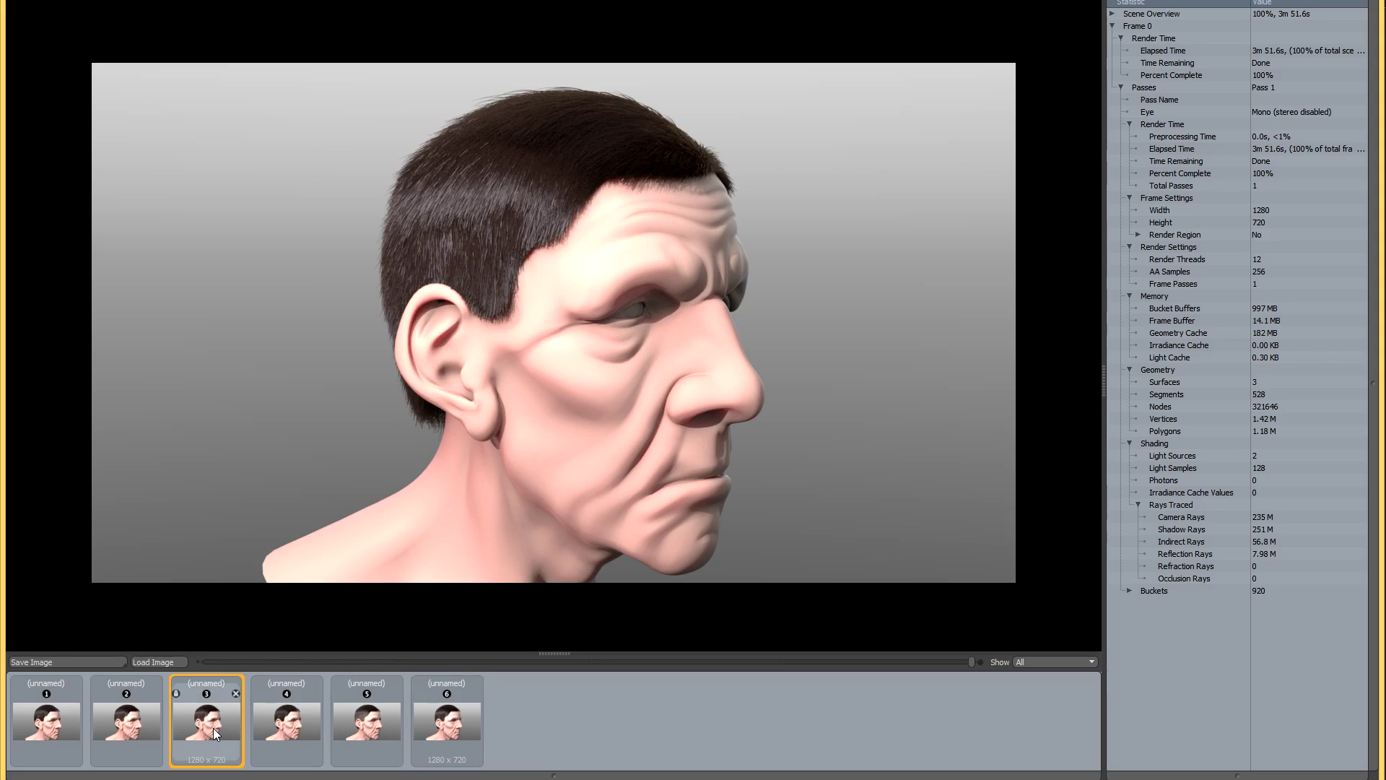
pyautogui.click(456, 729)
pyautogui.click(211, 735)
pyautogui.click(460, 729)
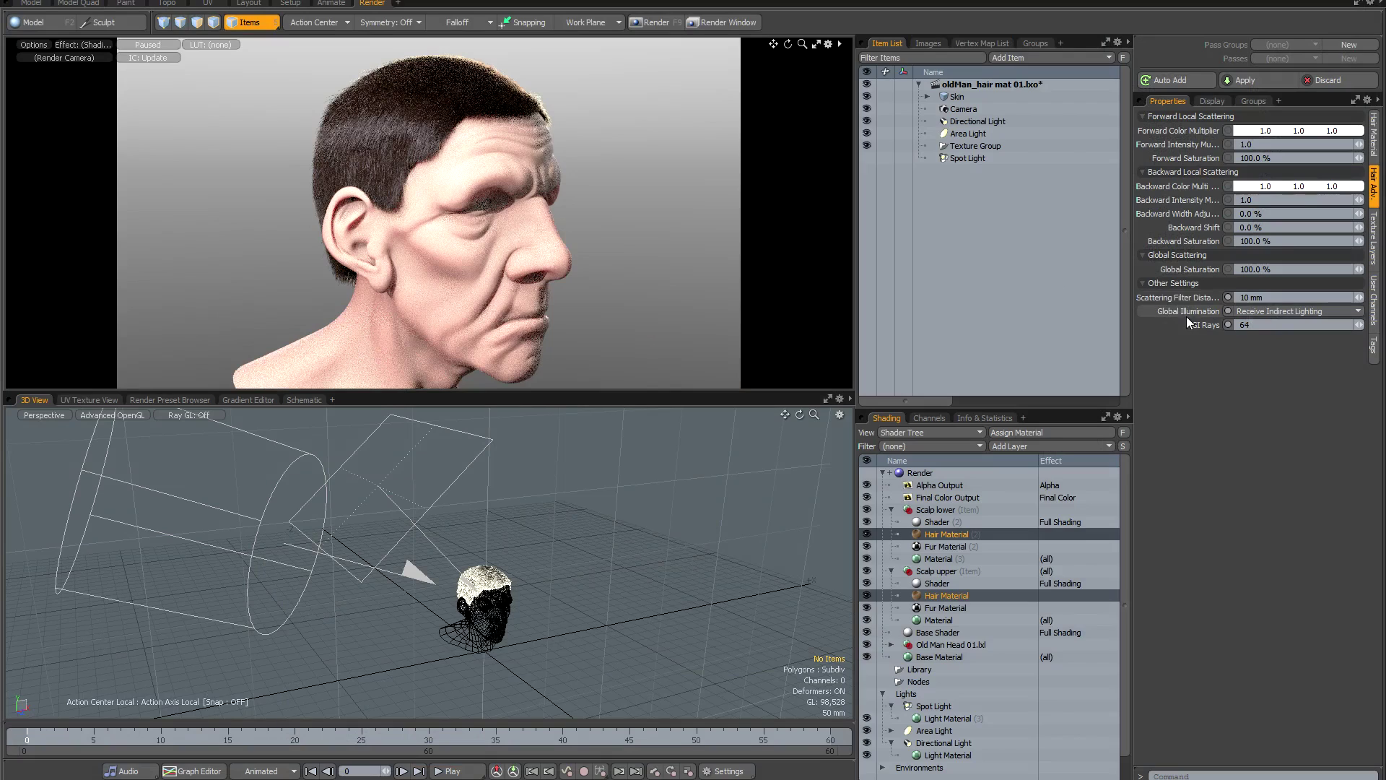
# Step: Review the Global Illumination choices of both Hair Materials and keep Receive Indirect Lighting
pyautogui.click(1258, 311)
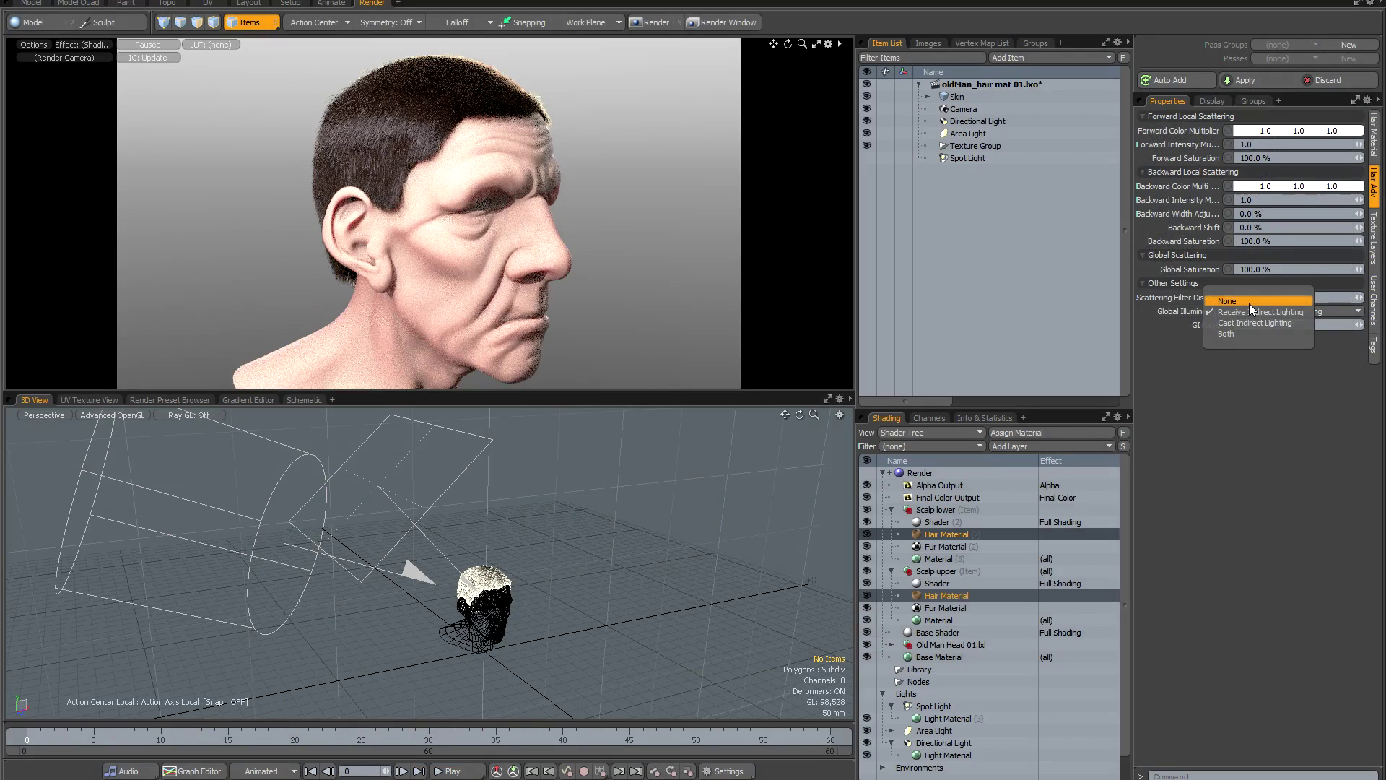
pyautogui.click(1249, 309)
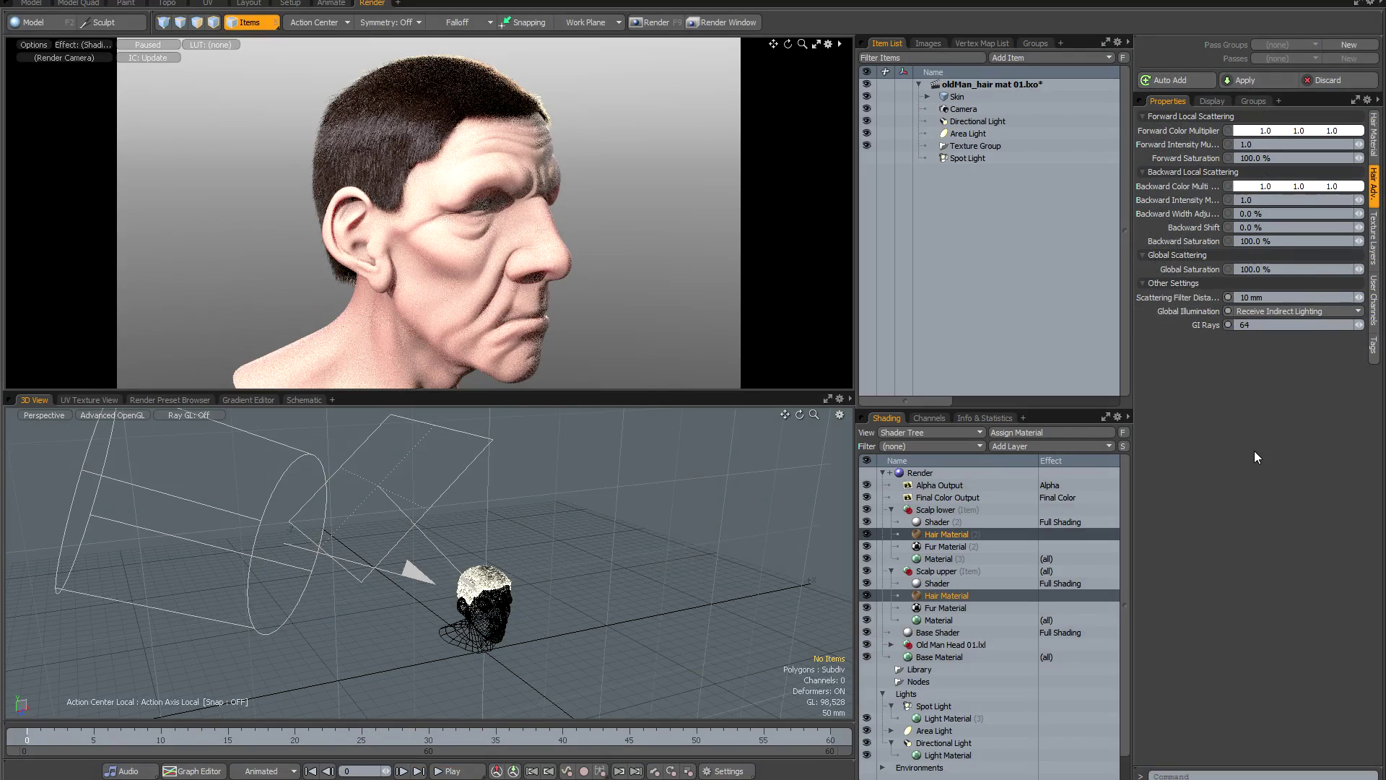